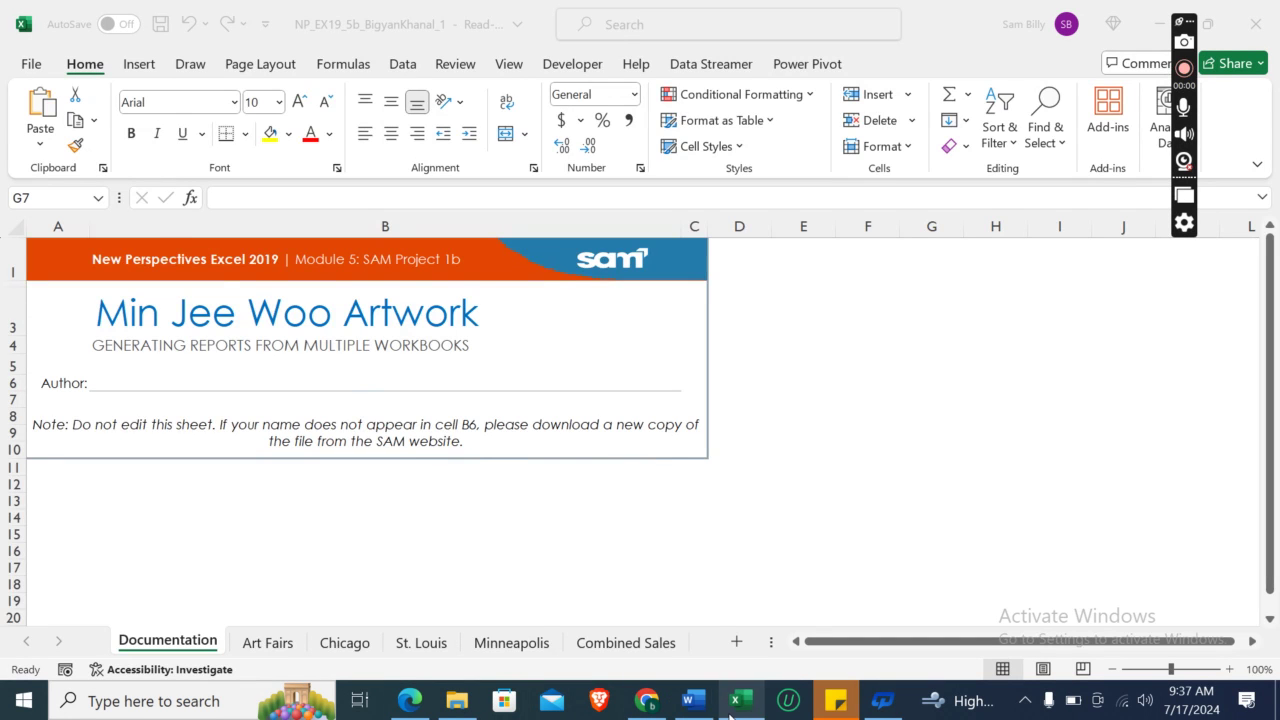
click(693, 701)
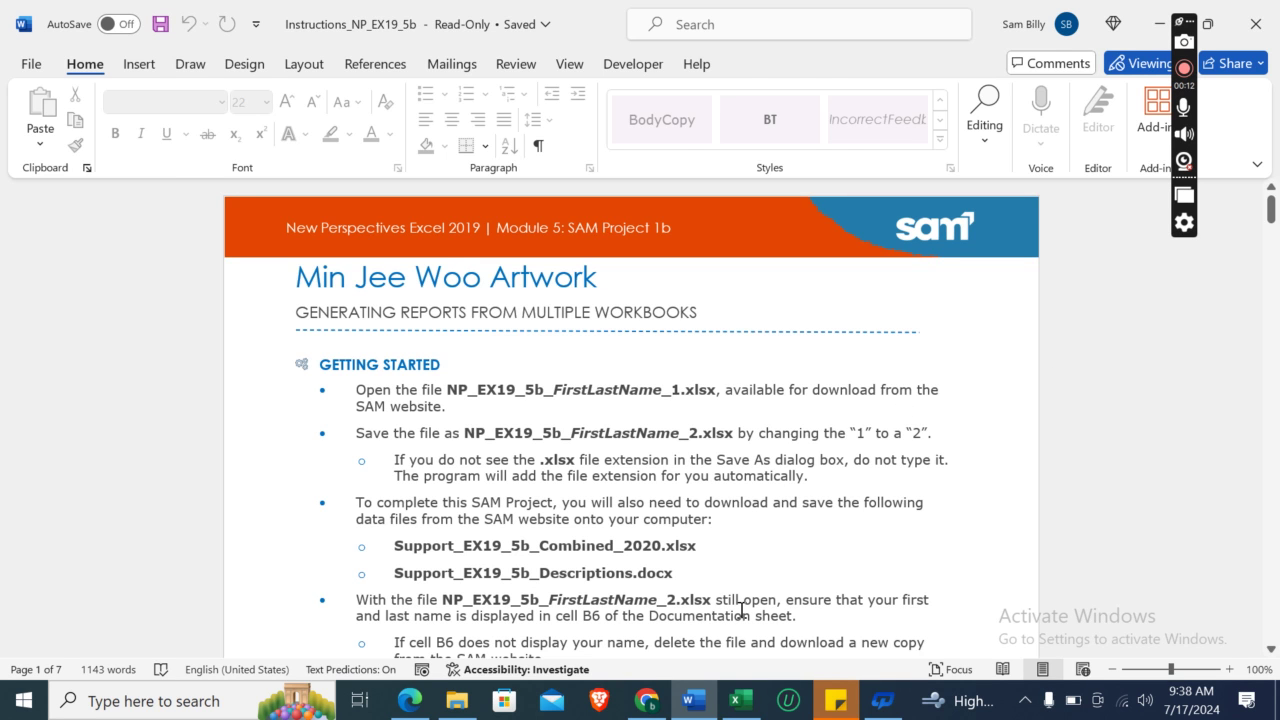
click(740, 700)
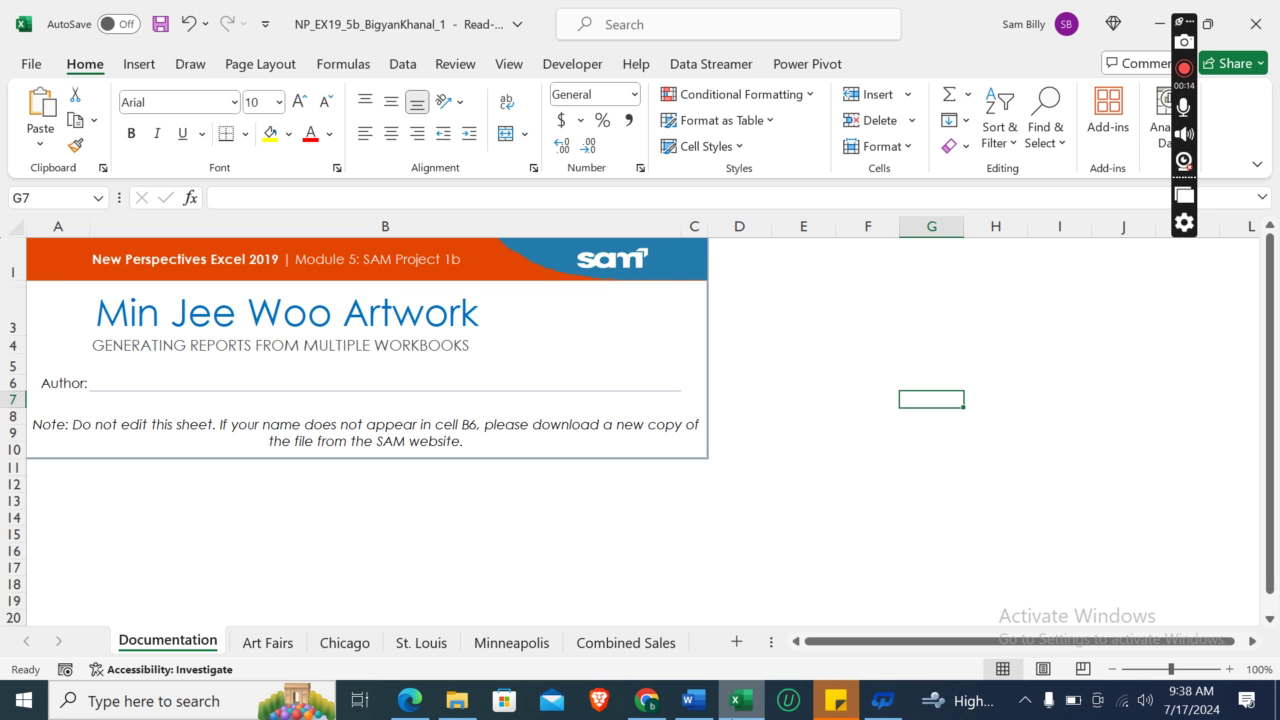
click(693, 700)
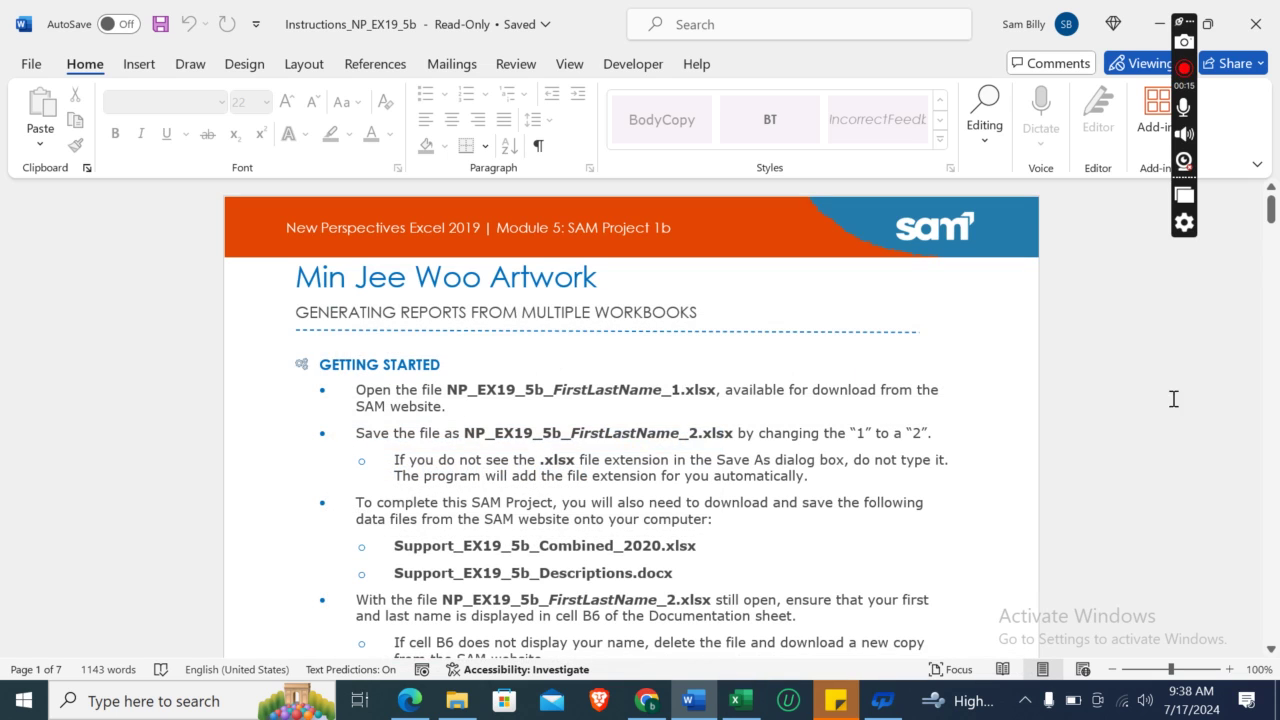
drag(1271, 218, 1271, 241)
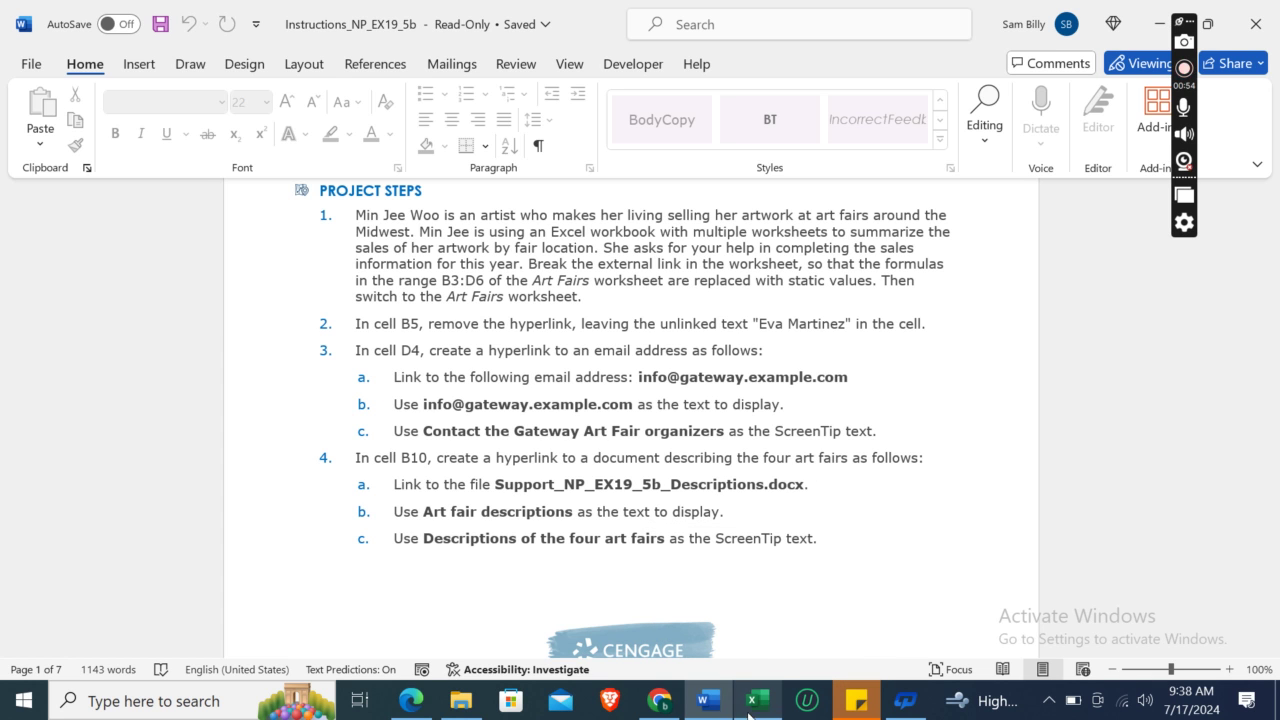
Step: Switch to the Excel workbook and break all of its external workbook links
mouse_move(757, 700)
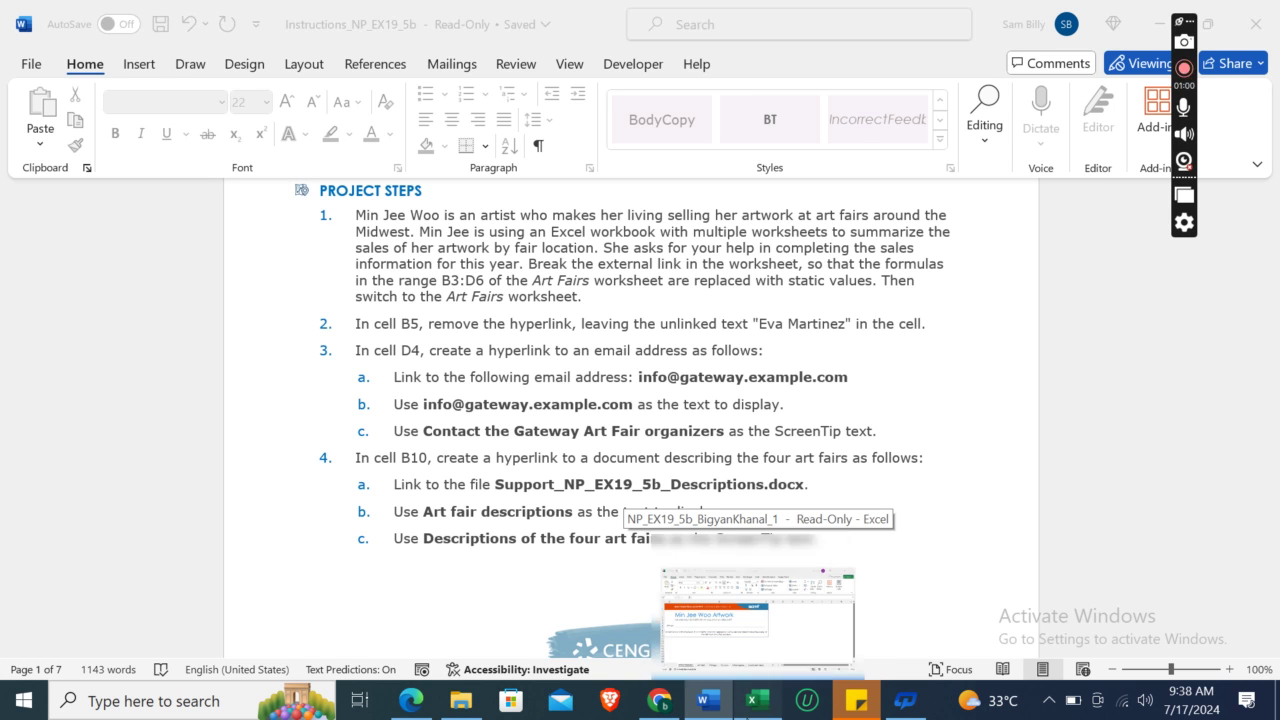
click(757, 610)
click(404, 66)
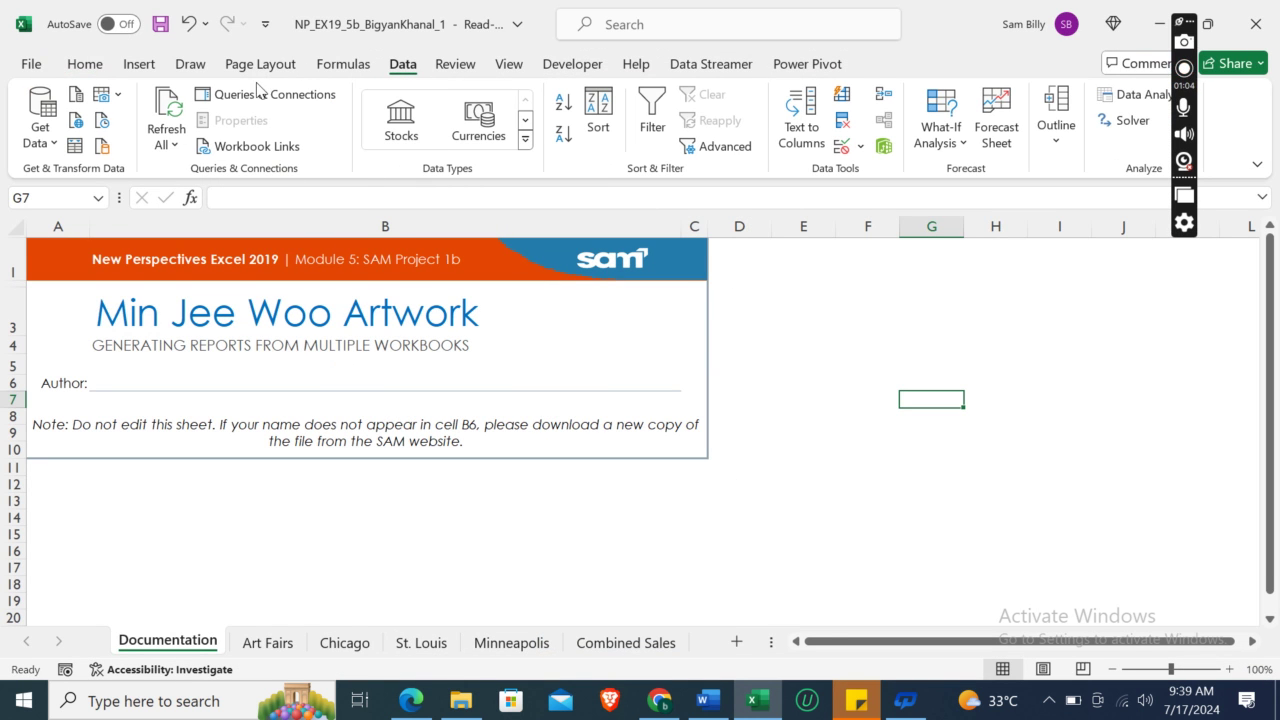
click(256, 146)
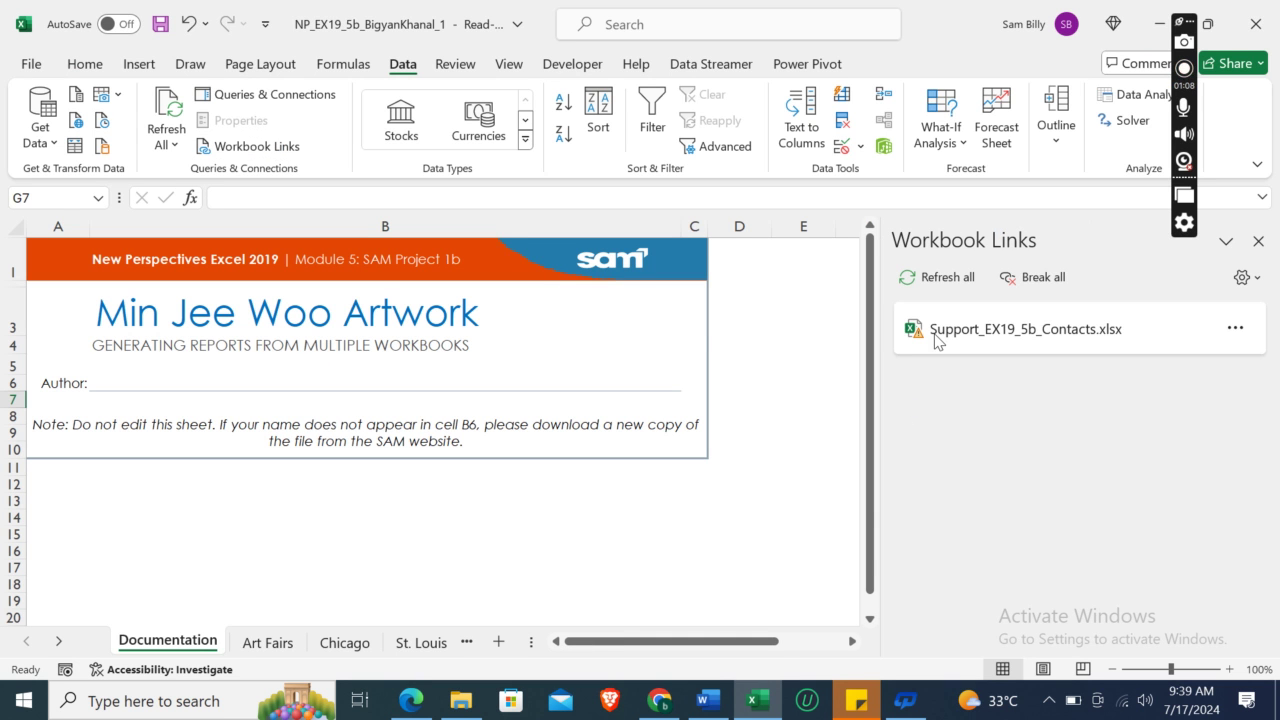
click(1036, 279)
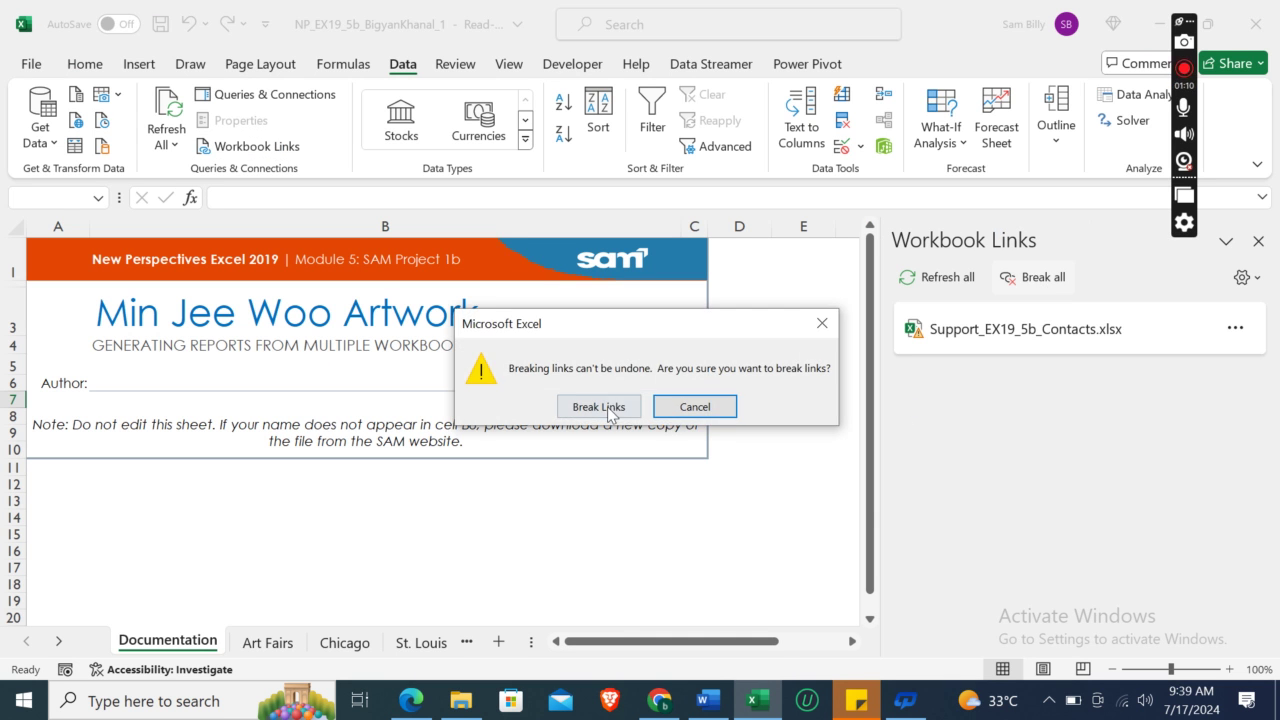
click(604, 410)
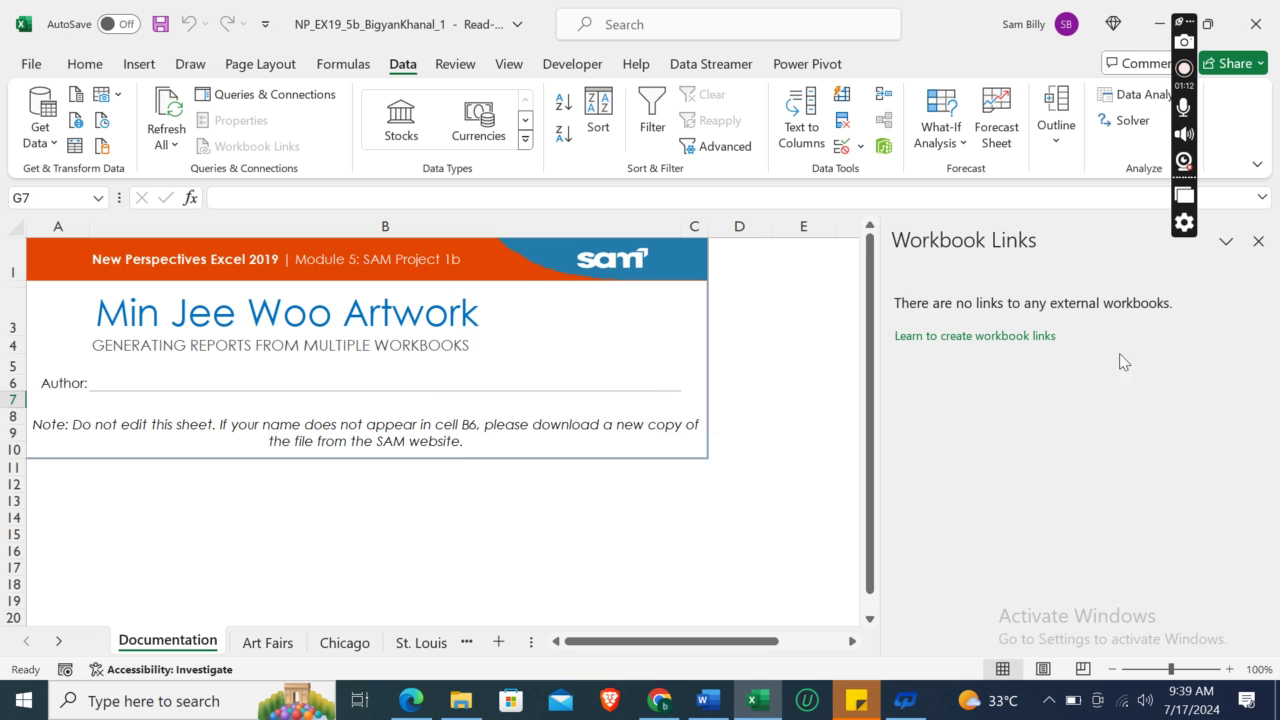
click(1258, 241)
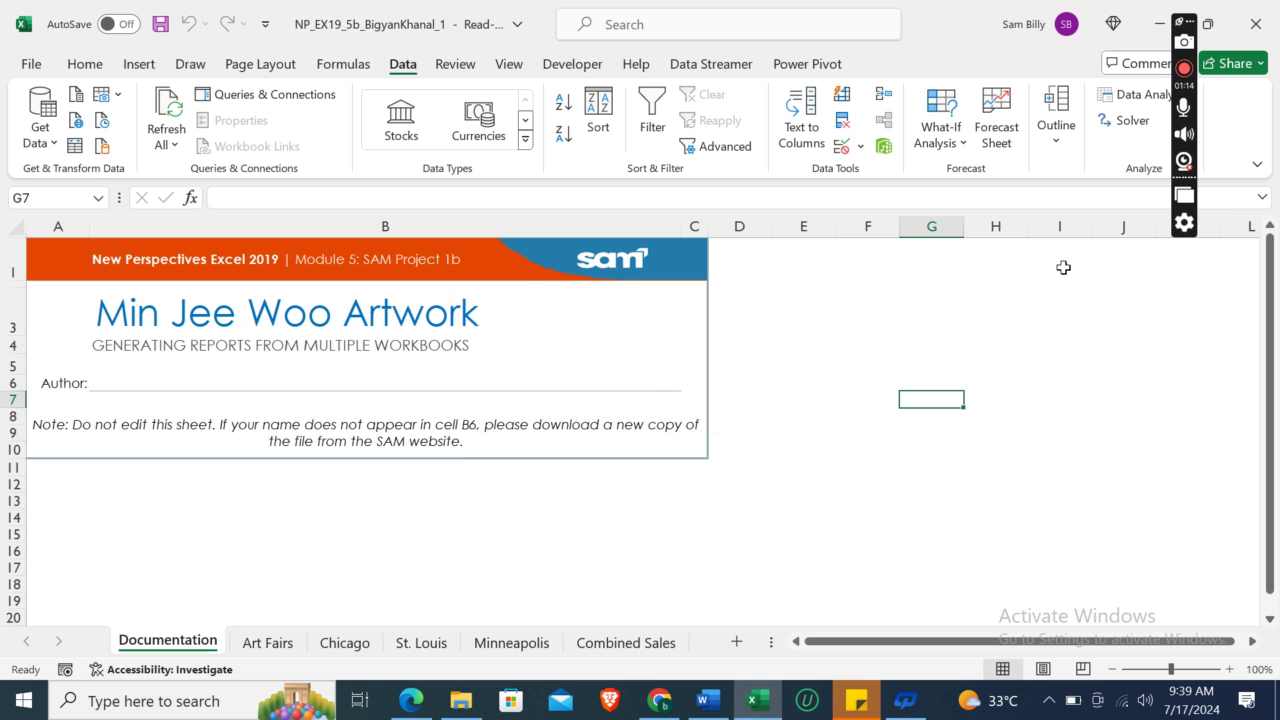
Step: Go to the Art Fairs worksheet and check whether the cells in B3:D6 hold static values instead of formulas
click(268, 643)
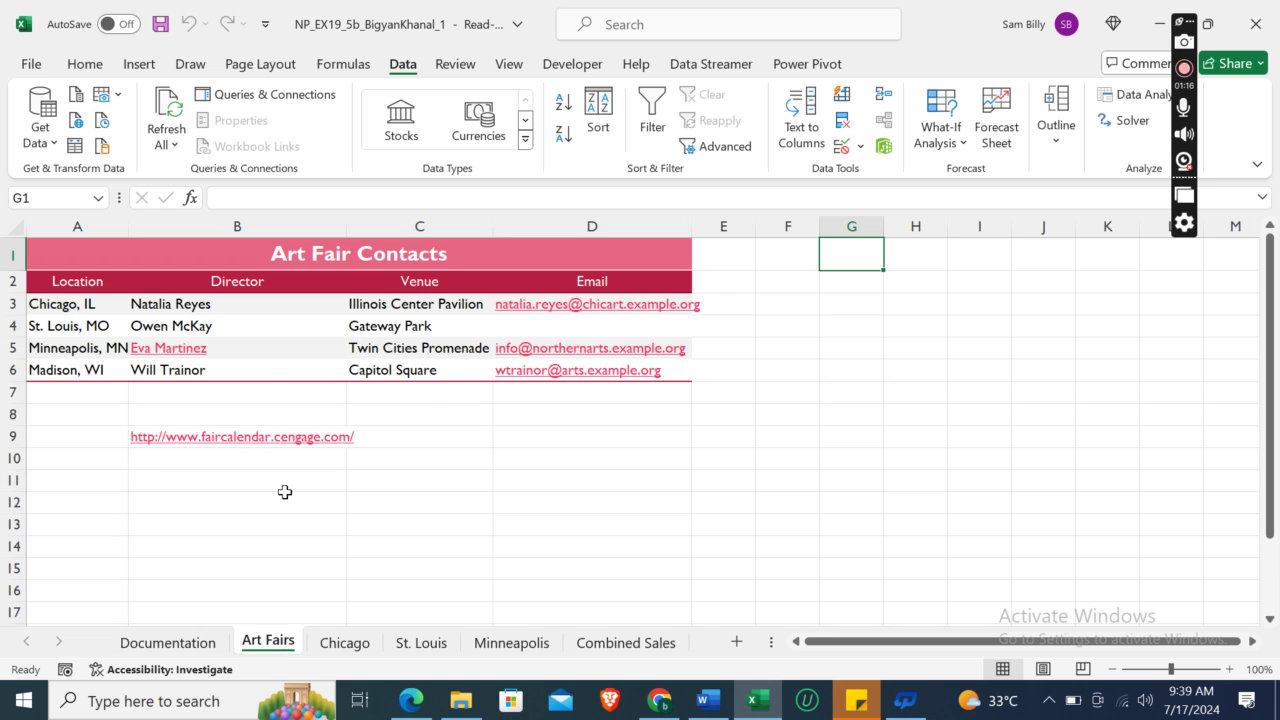
click(182, 304)
key(shift+Right)
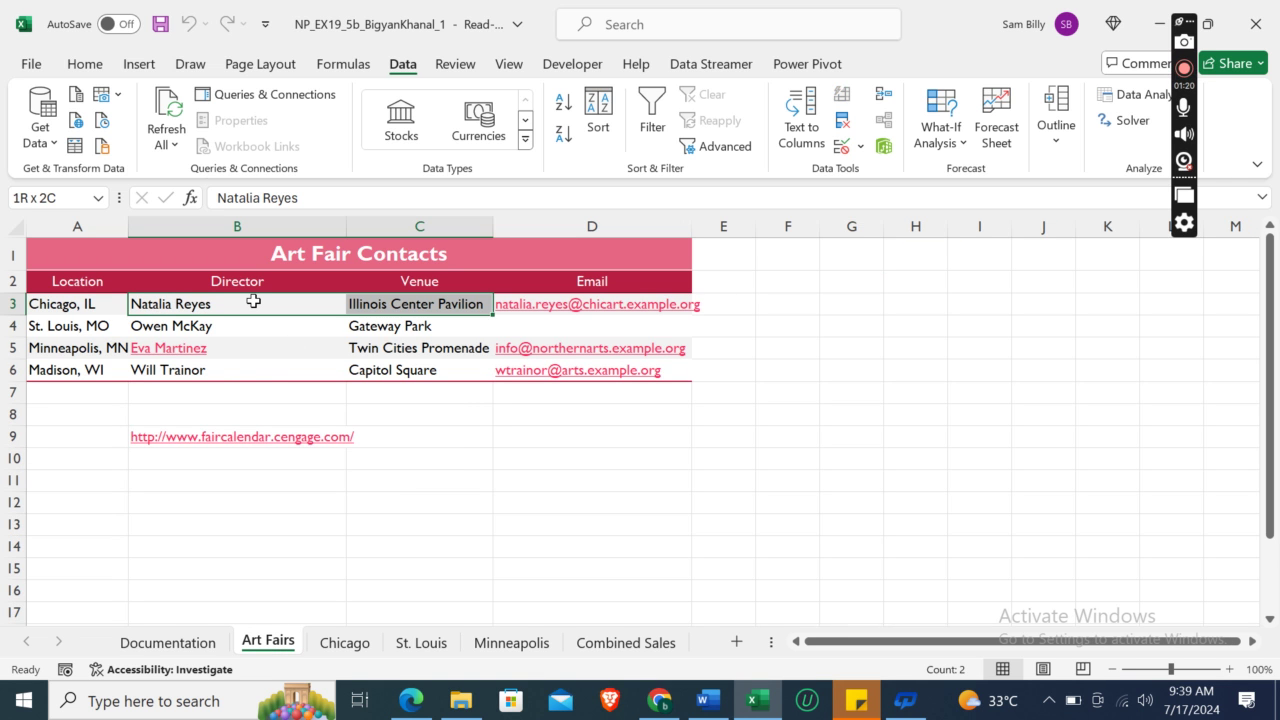
key(shift+Right)
key(shift+Down)
key(shift+Down)
key(shift+Down)
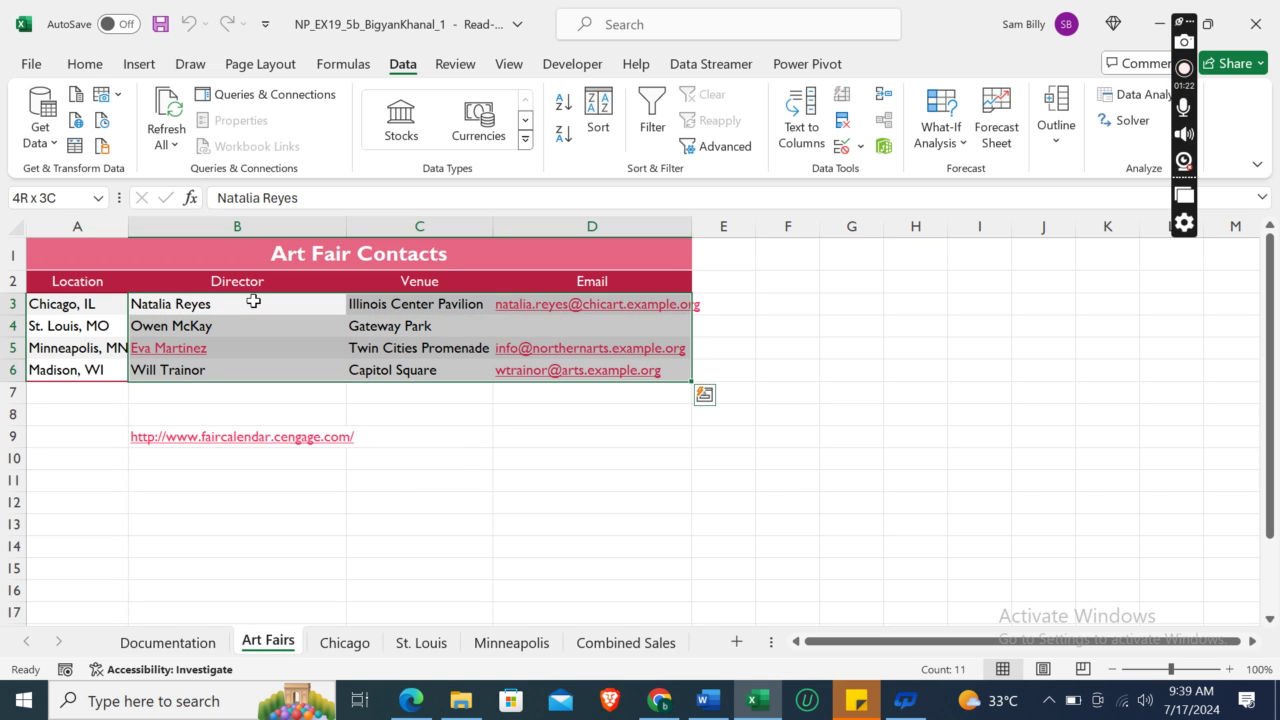
click(264, 305)
key(Down)
key(Down)
key(Down)
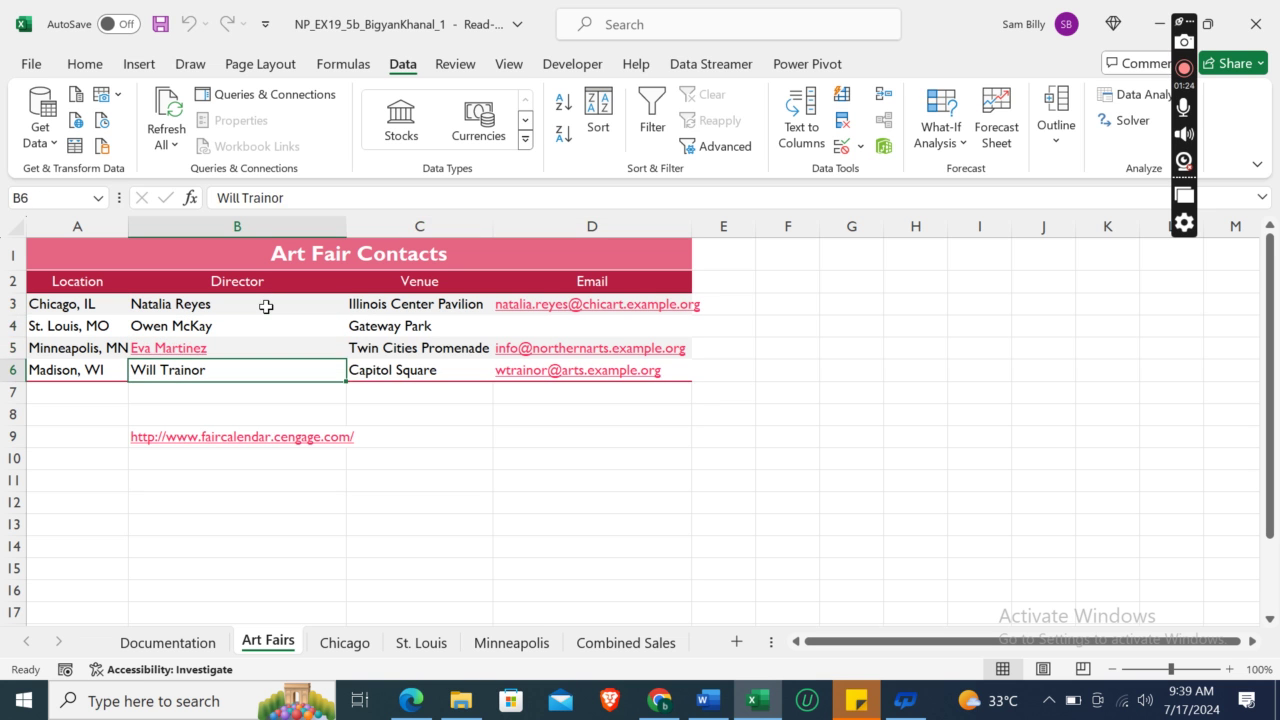
key(Right)
key(Up)
key(Up)
key(Up)
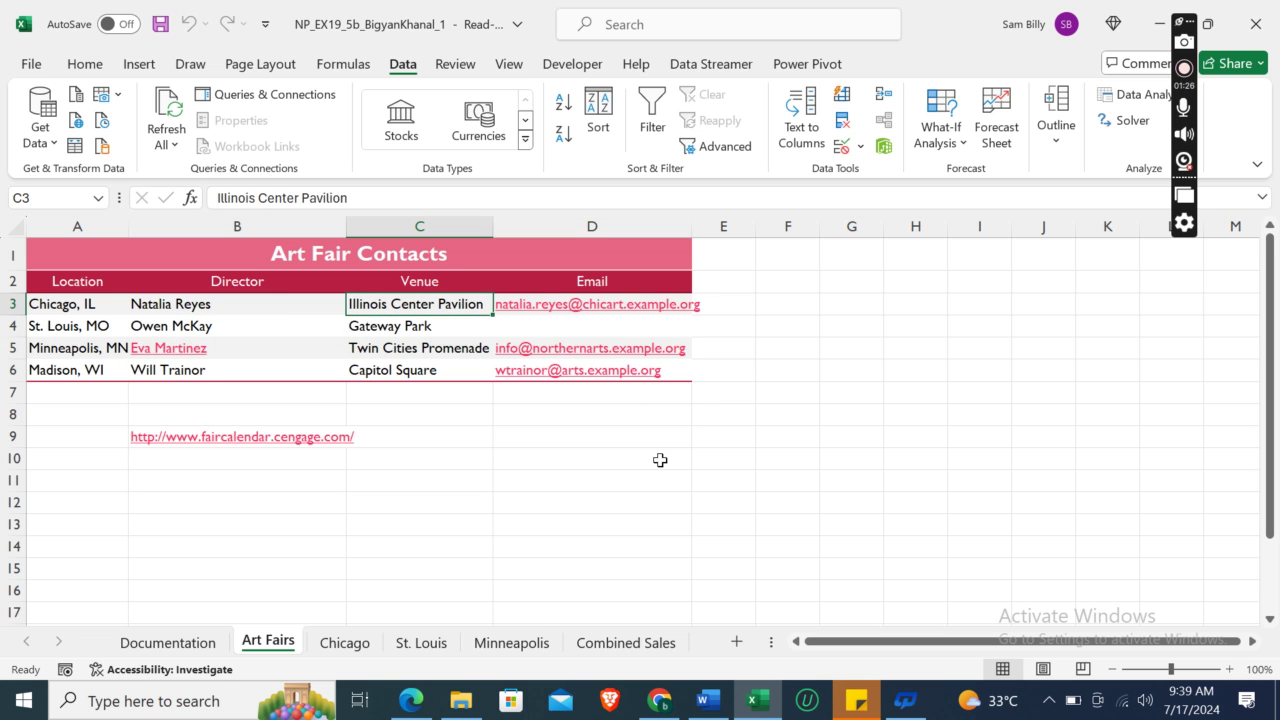
click(660, 460)
Step: Following project step 2 in the Word instructions, remove the hyperlink from cell B5 on the Art Fairs worksheet, keeping its text
click(707, 700)
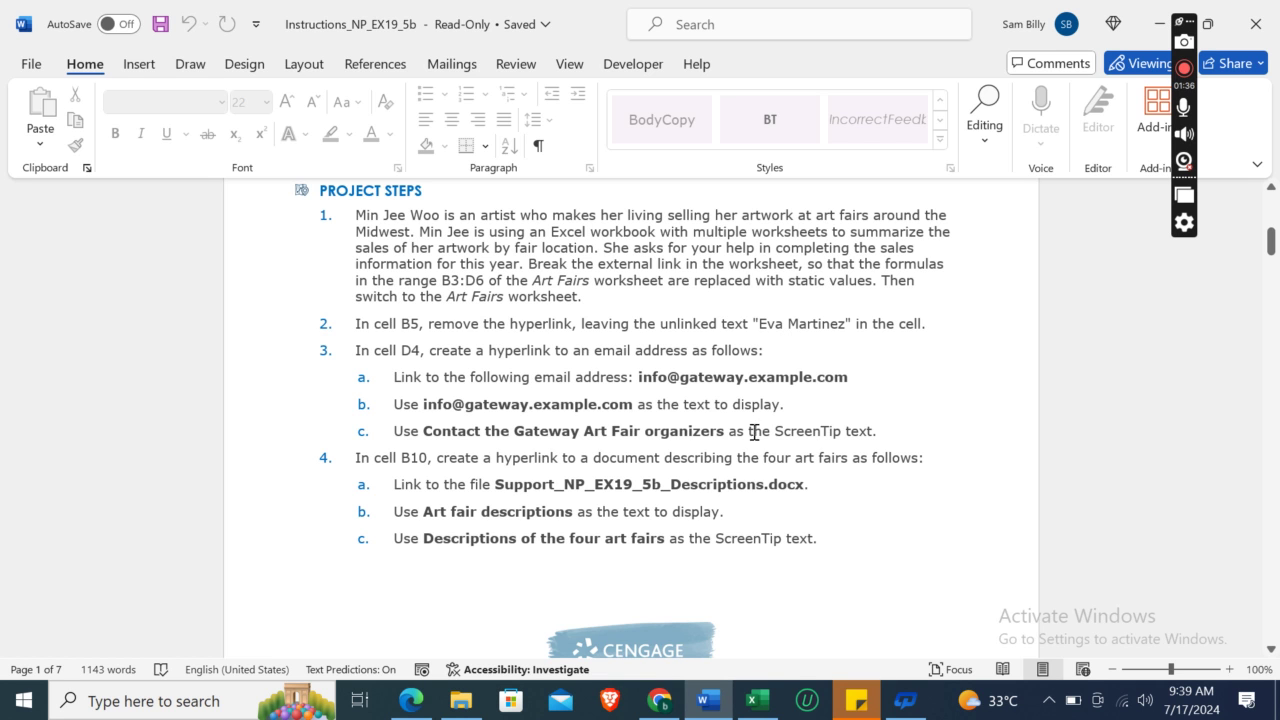
click(757, 700)
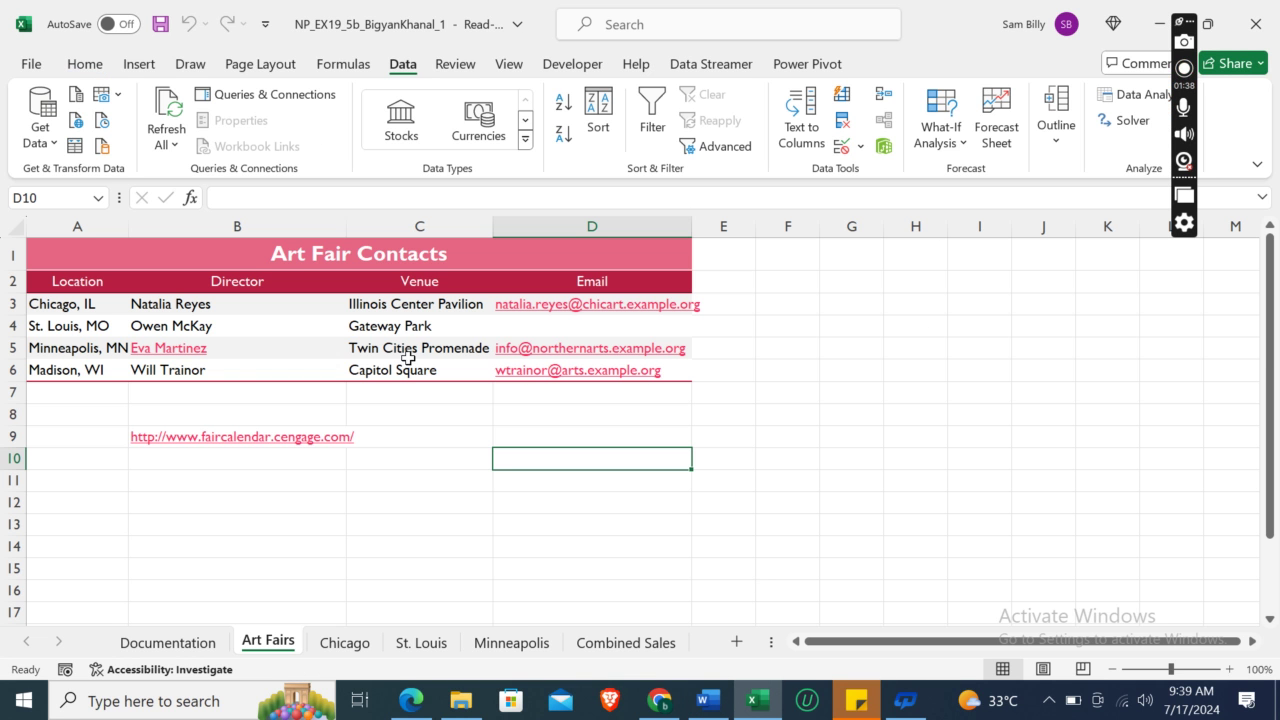
click(233, 350)
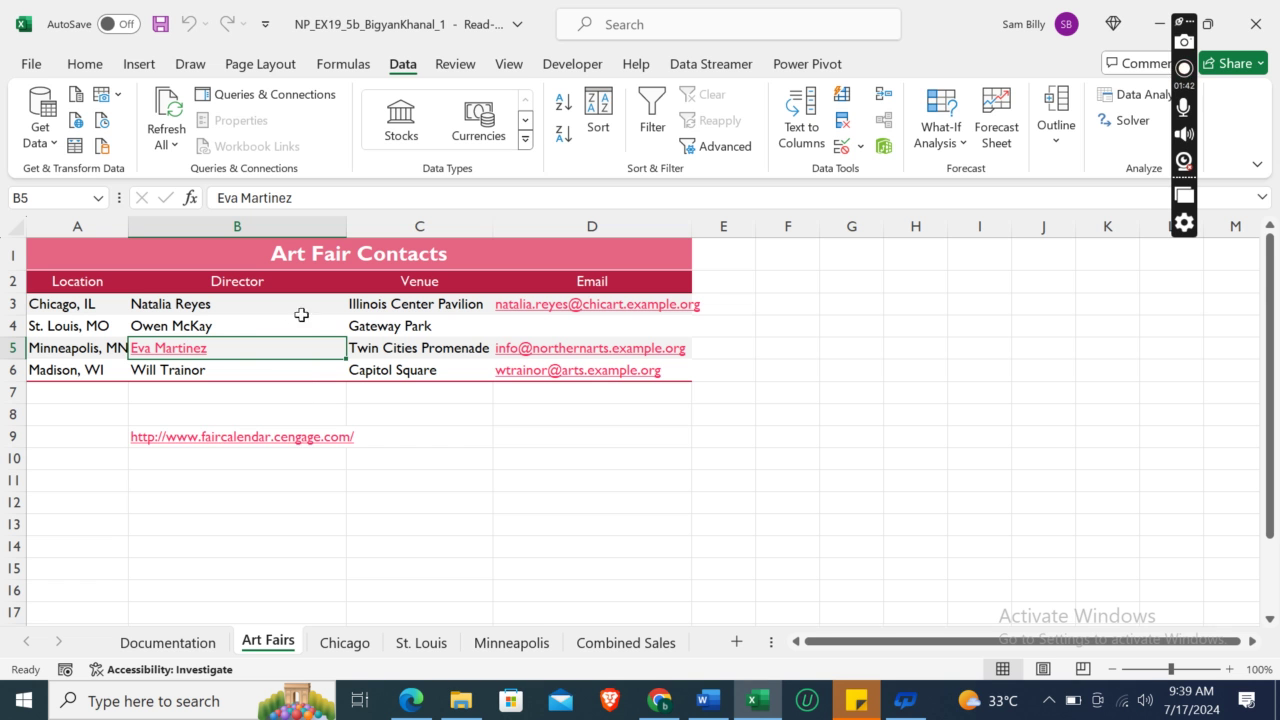
click(709, 702)
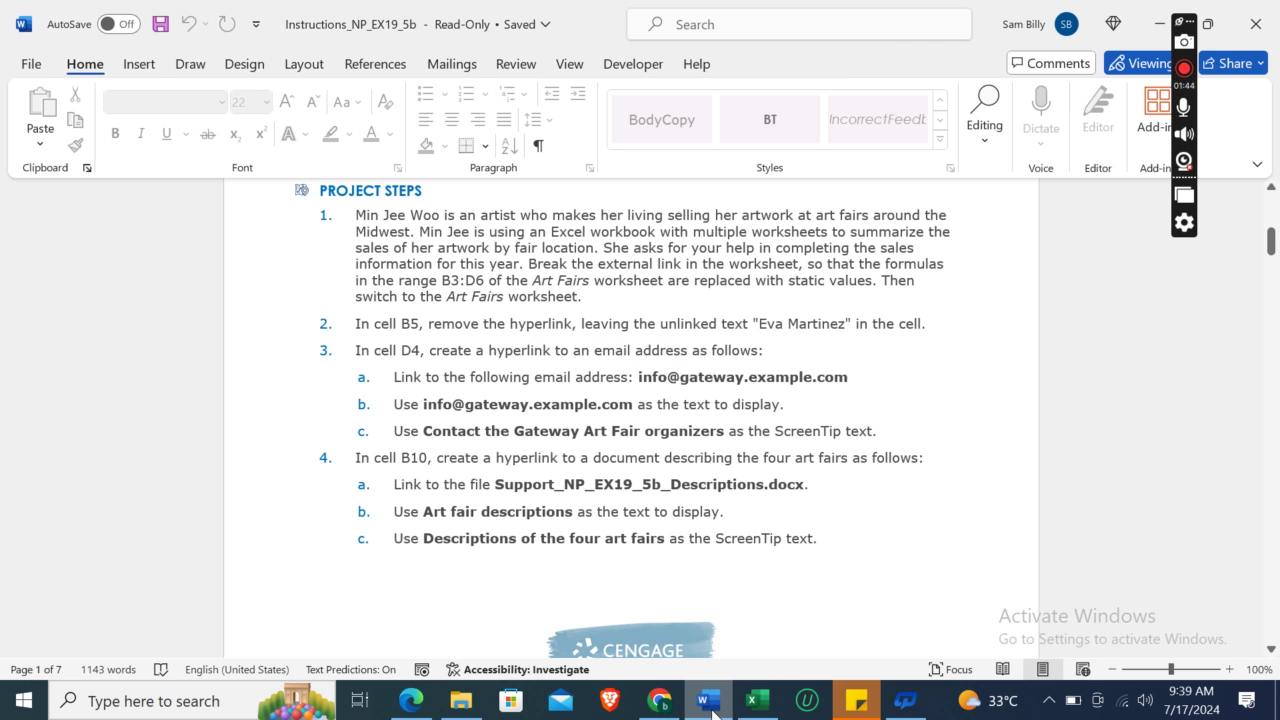
click(758, 700)
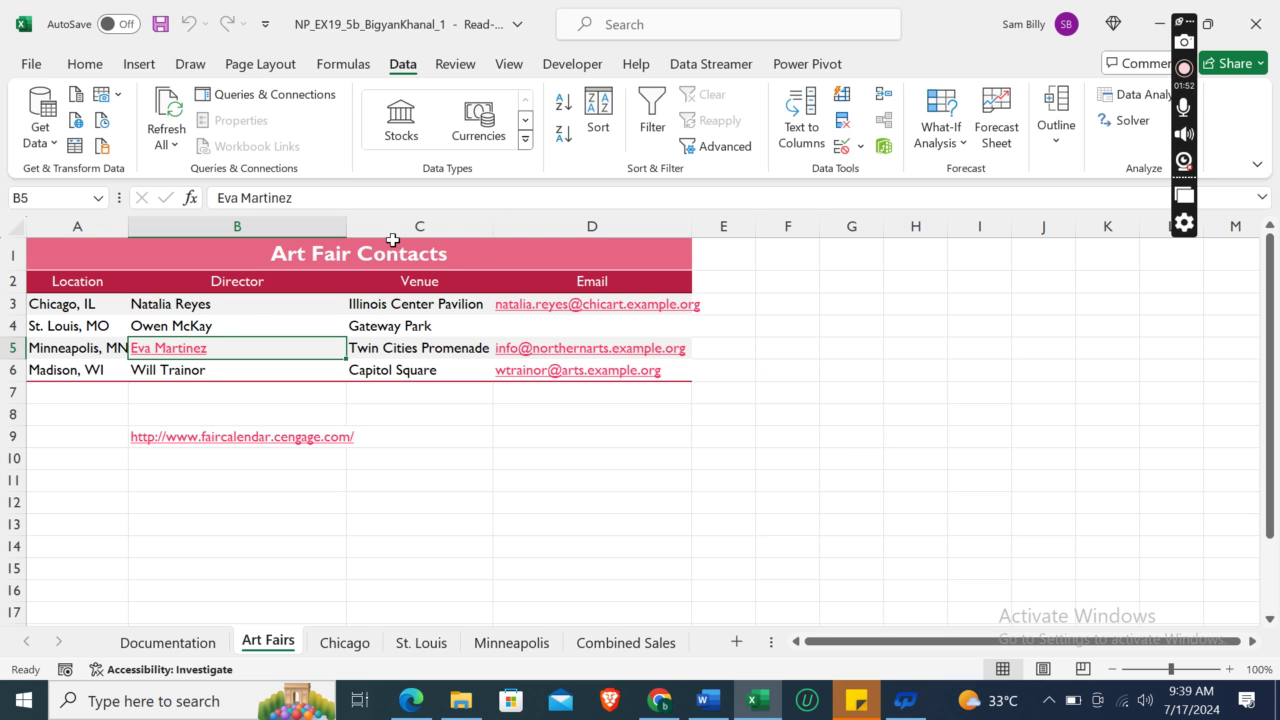
click(138, 64)
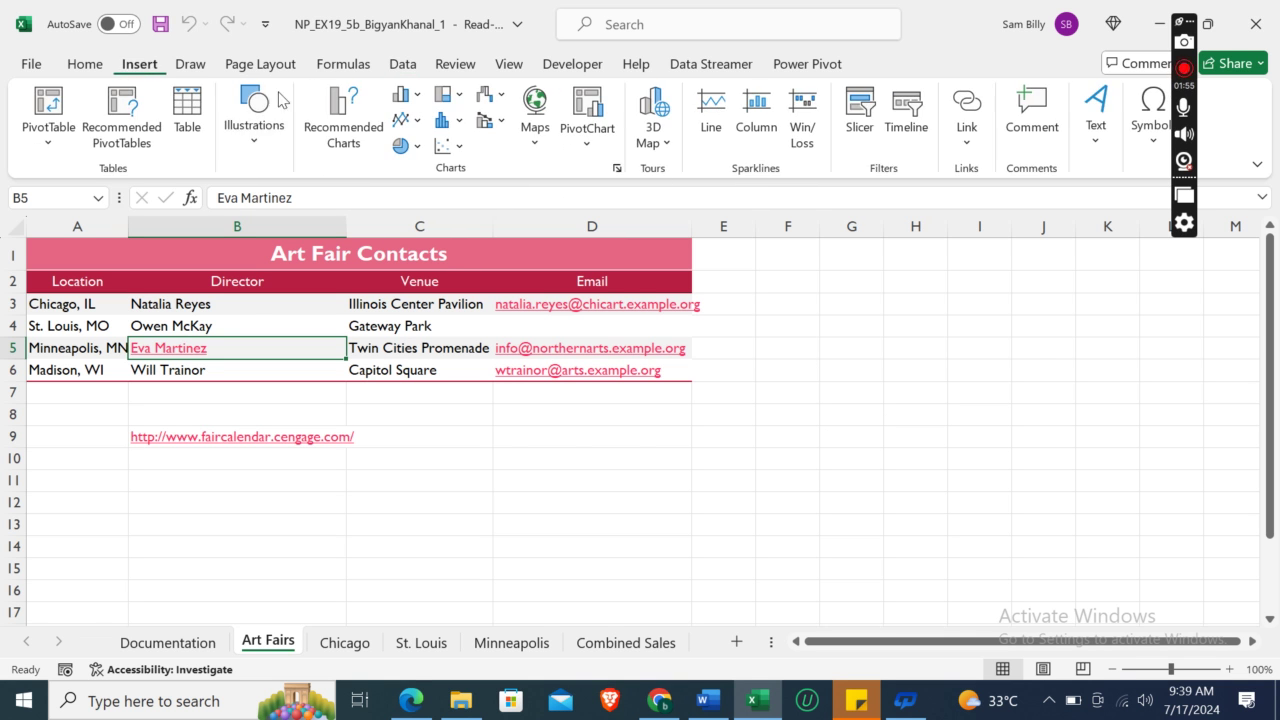
click(965, 150)
click(921, 256)
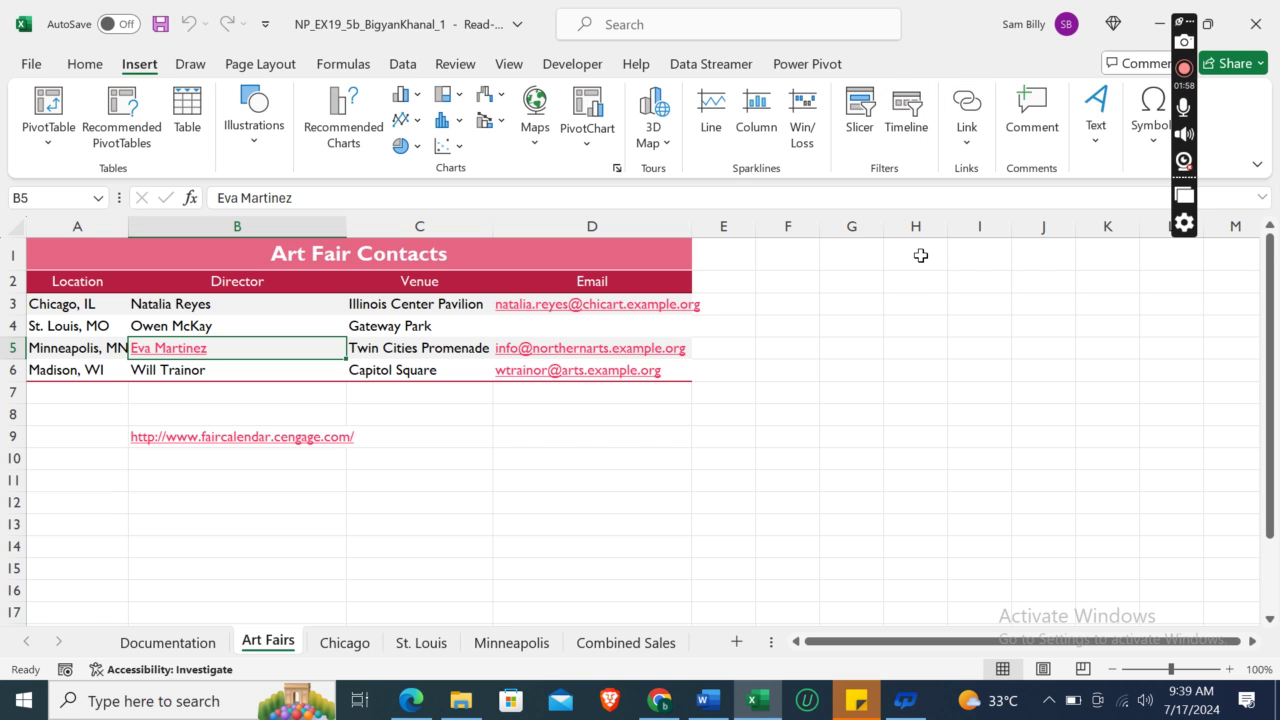
click(1072, 488)
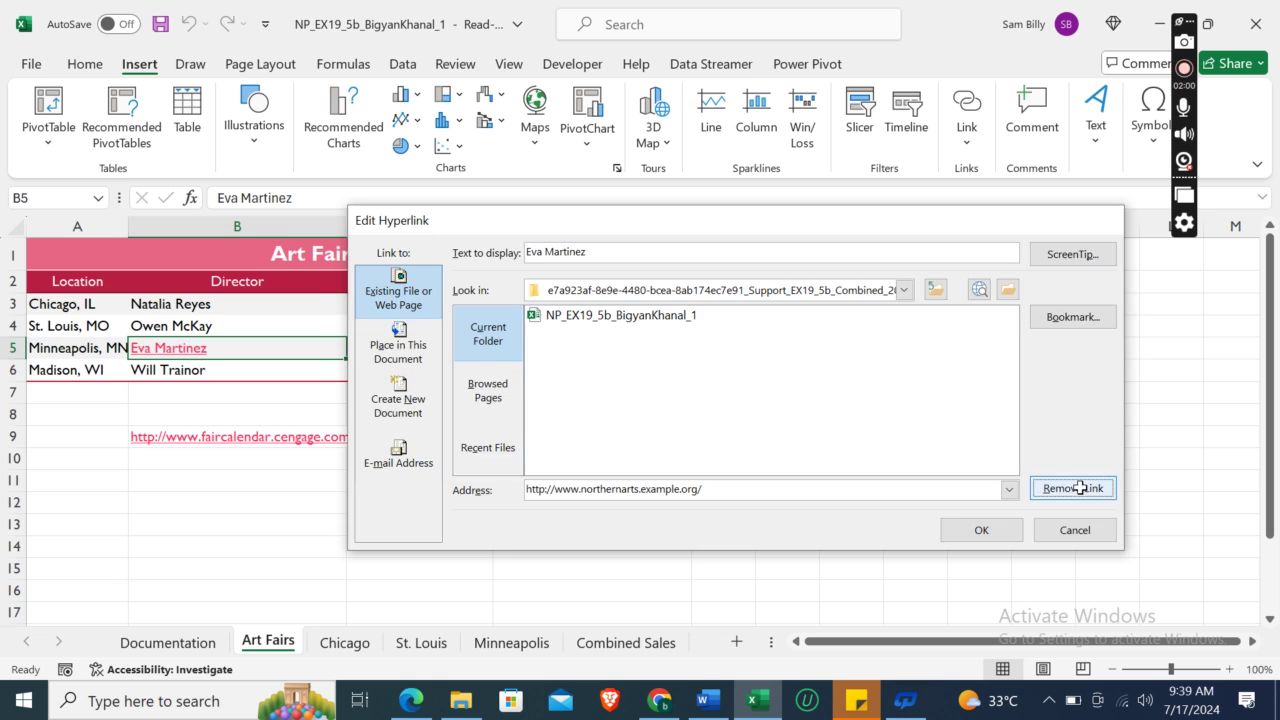
click(806, 528)
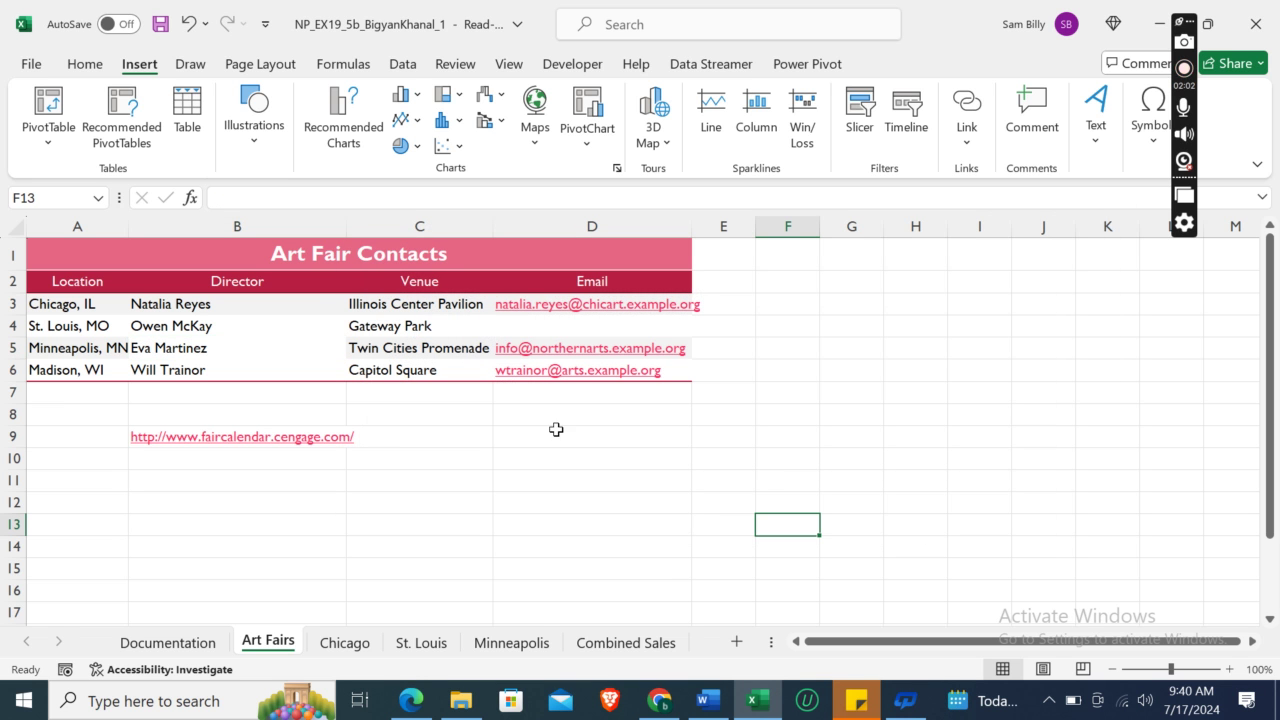
click(264, 348)
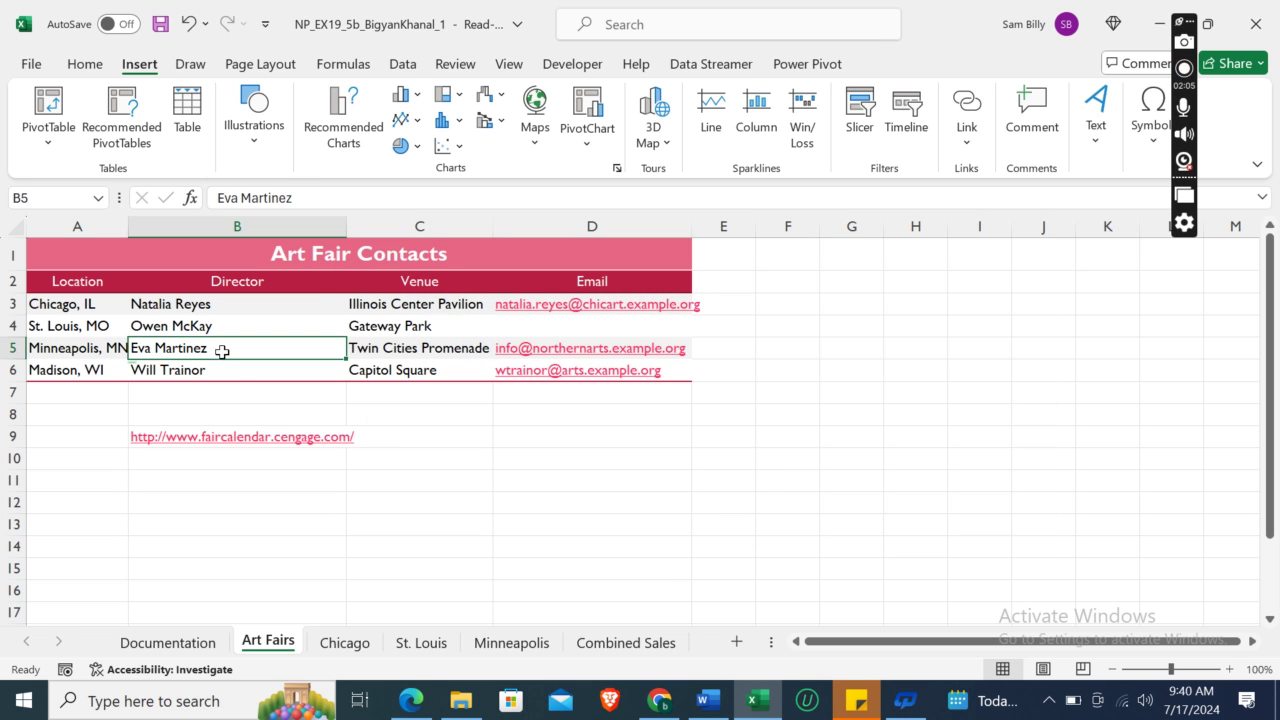
click(517, 509)
Step: Select cell D4 on the Art Fairs worksheet and copy the e-mail address given in project step 3a of the Word instructions
click(707, 700)
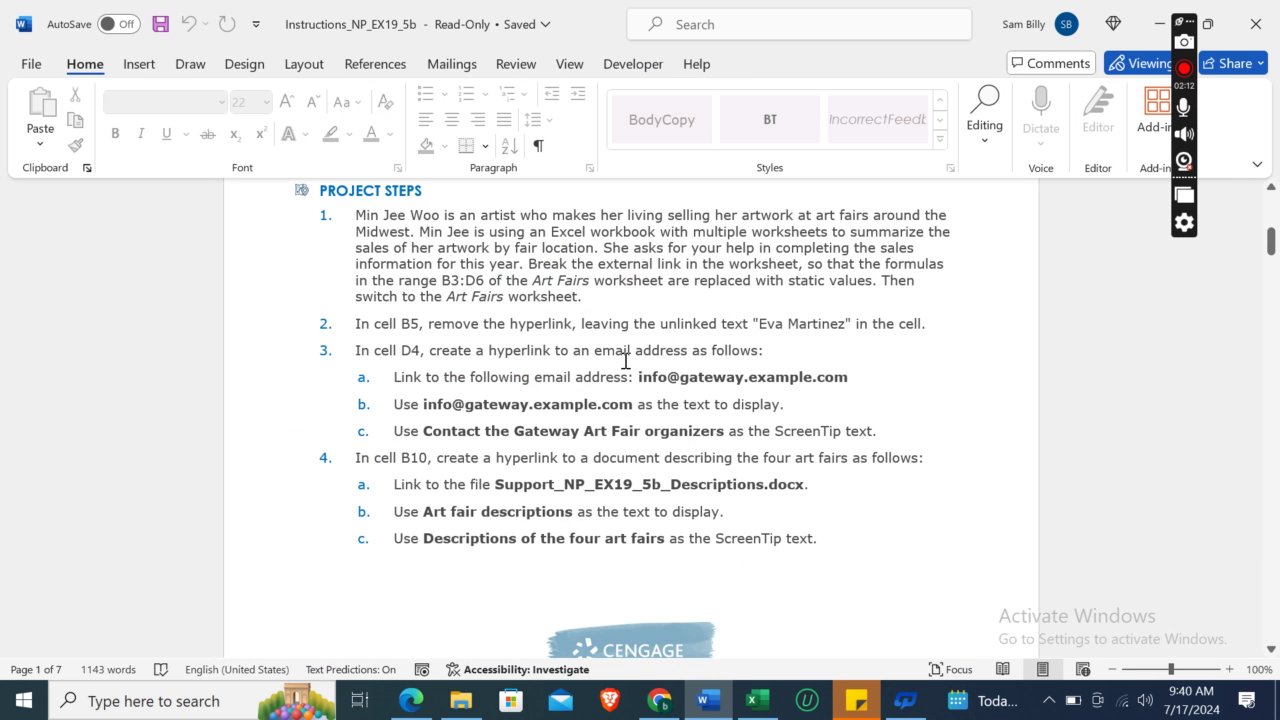
click(757, 700)
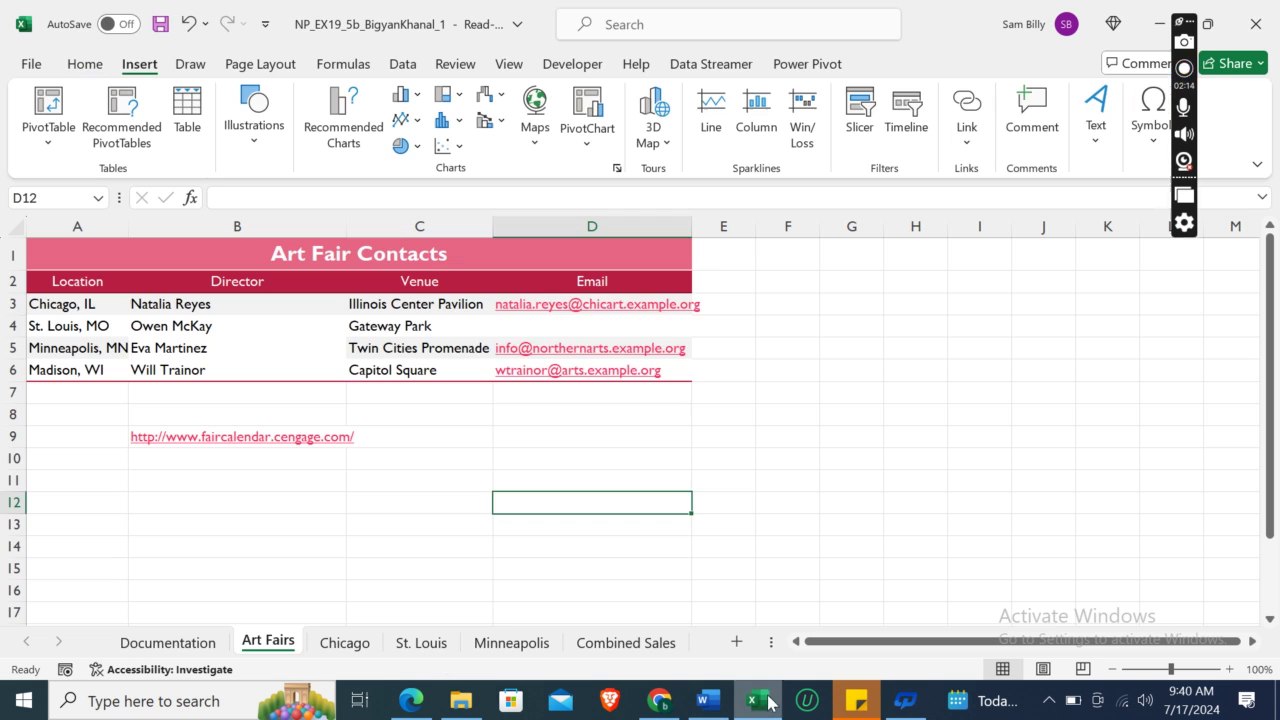
click(556, 331)
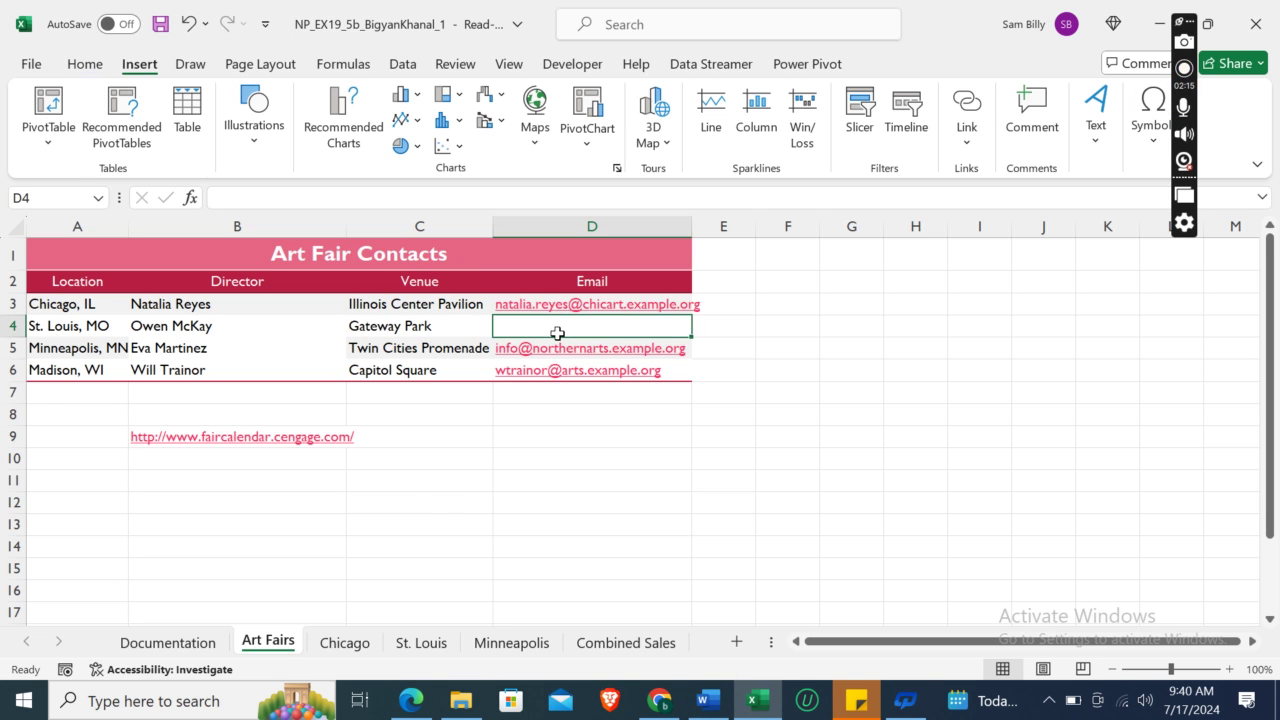
click(707, 700)
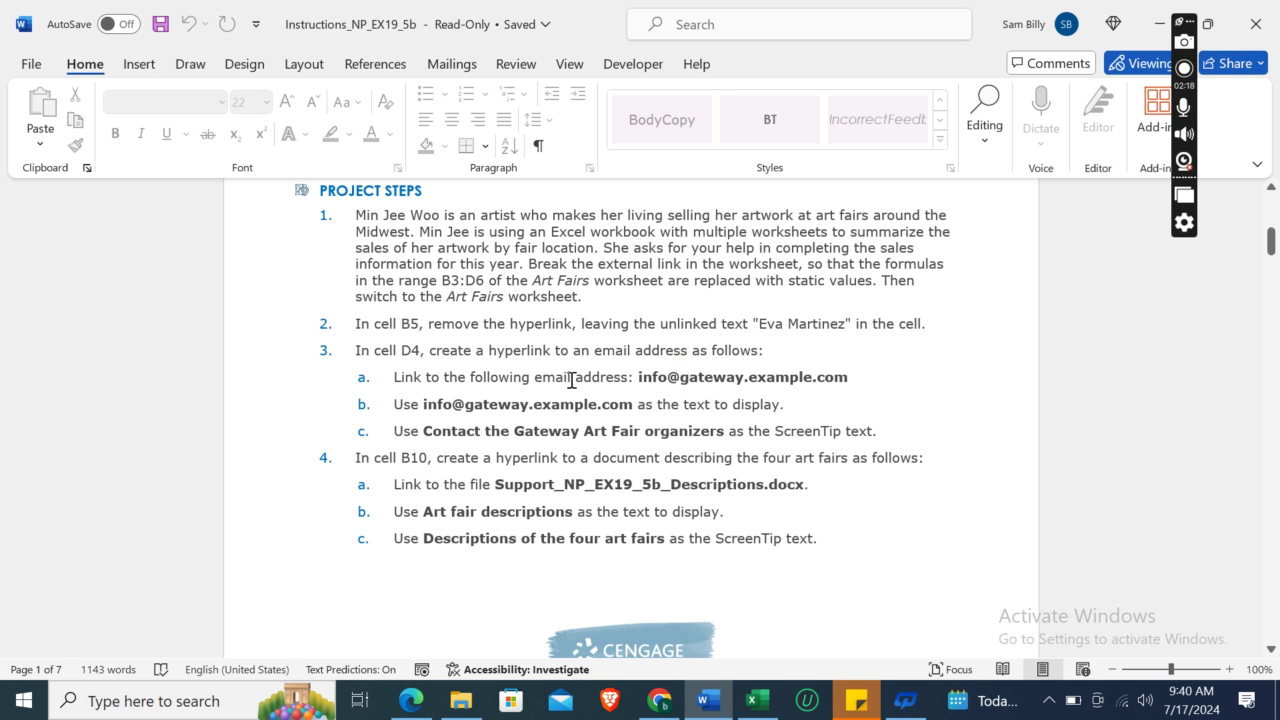
click(636, 380)
key(shift+Right)
key(shift+Right)
key(shift+Right)
key(shift+Right)
key(shift+Right)
key(shift+Right)
key(shift+Right)
key(shift+Right)
key(shift+Right)
key(shift+Right)
key(shift+Right)
key(shift+Right)
key(shift+Right)
key(shift+Right)
key(shift+Right)
key(shift+Right)
key(shift+Right)
key(shift+Right)
key(shift+Right)
key(shift+Right)
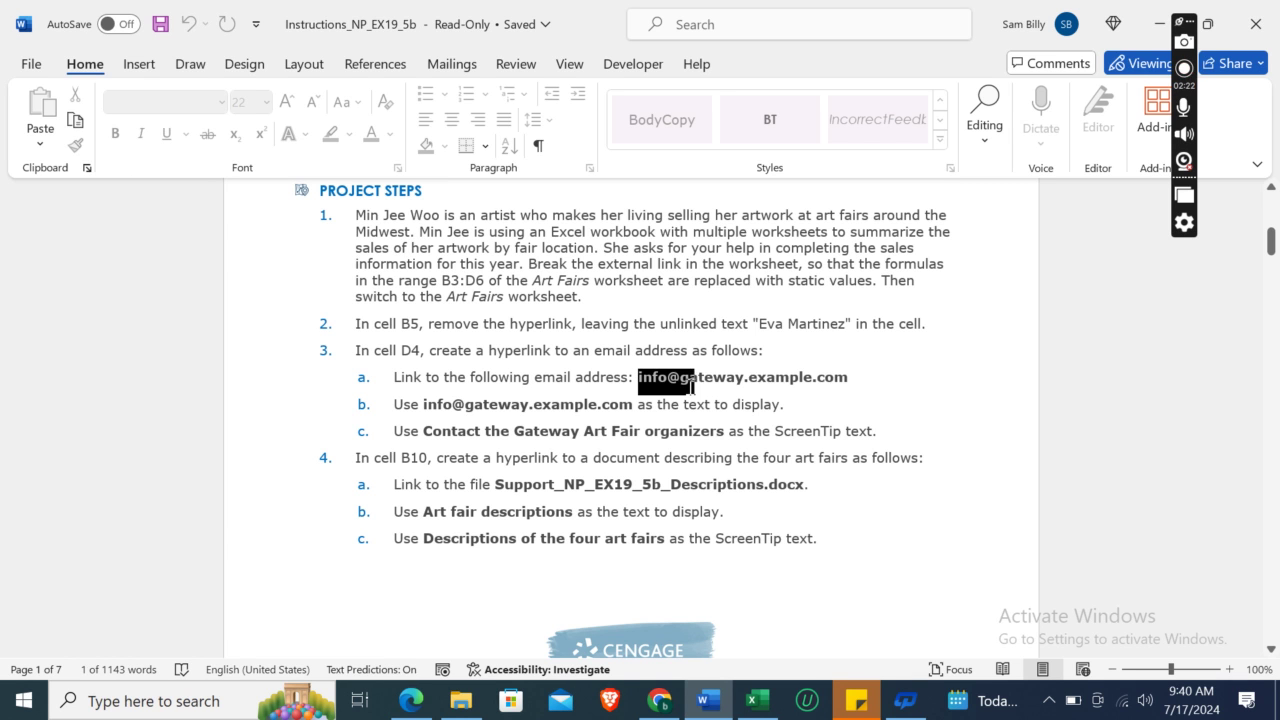
key(shift+Right)
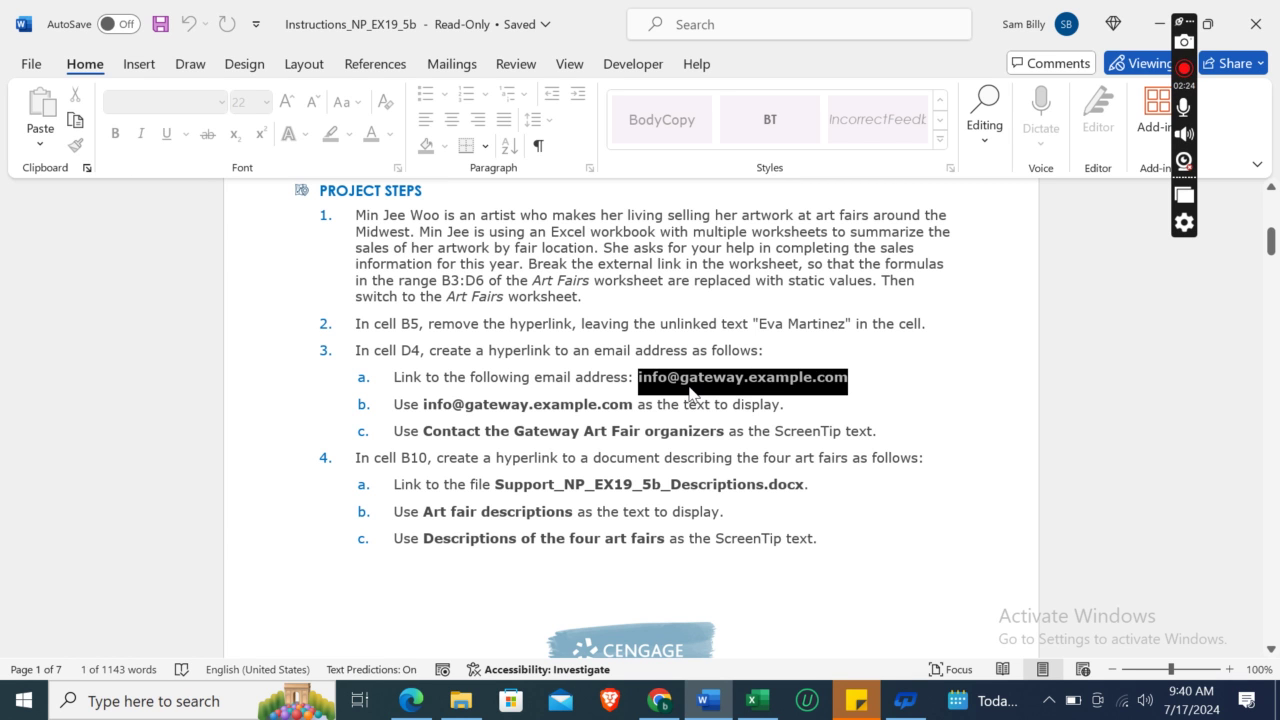
Step: Switch to Excel and start an e-mail hyperlink in cell D4 of Art Fairs, pasting the copied organizer e-mail as its address
click(758, 700)
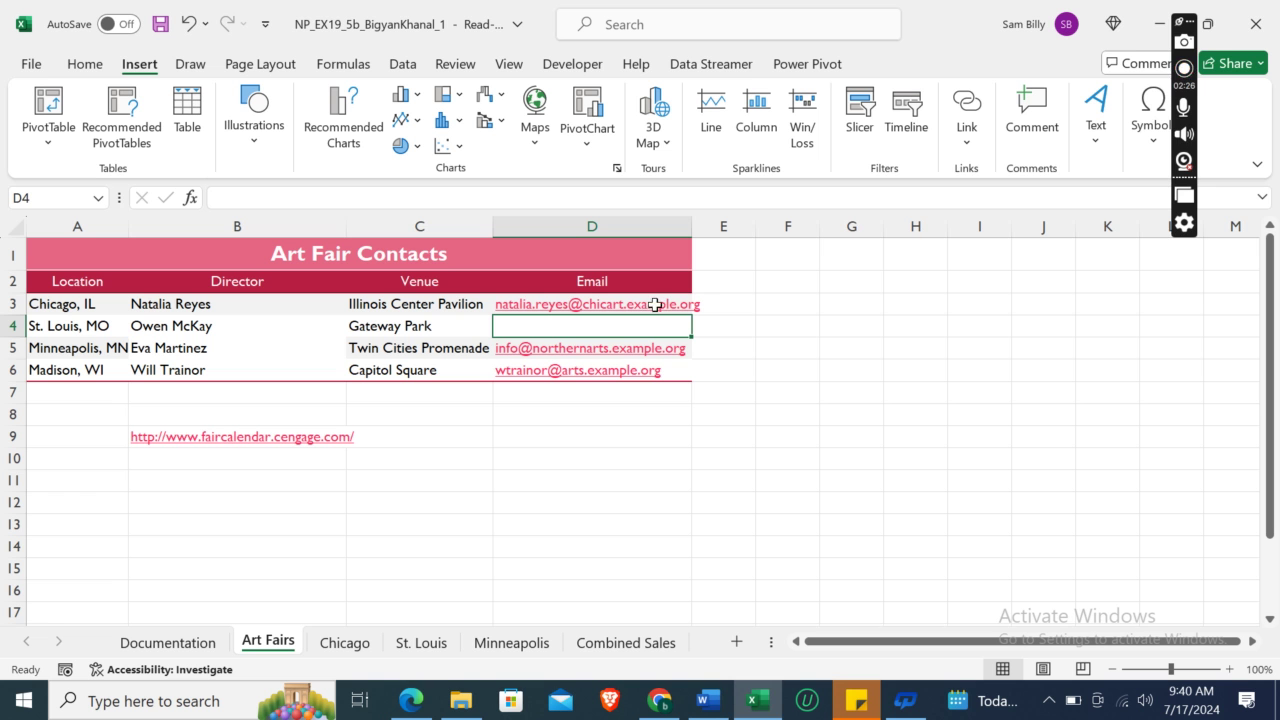
click(966, 118)
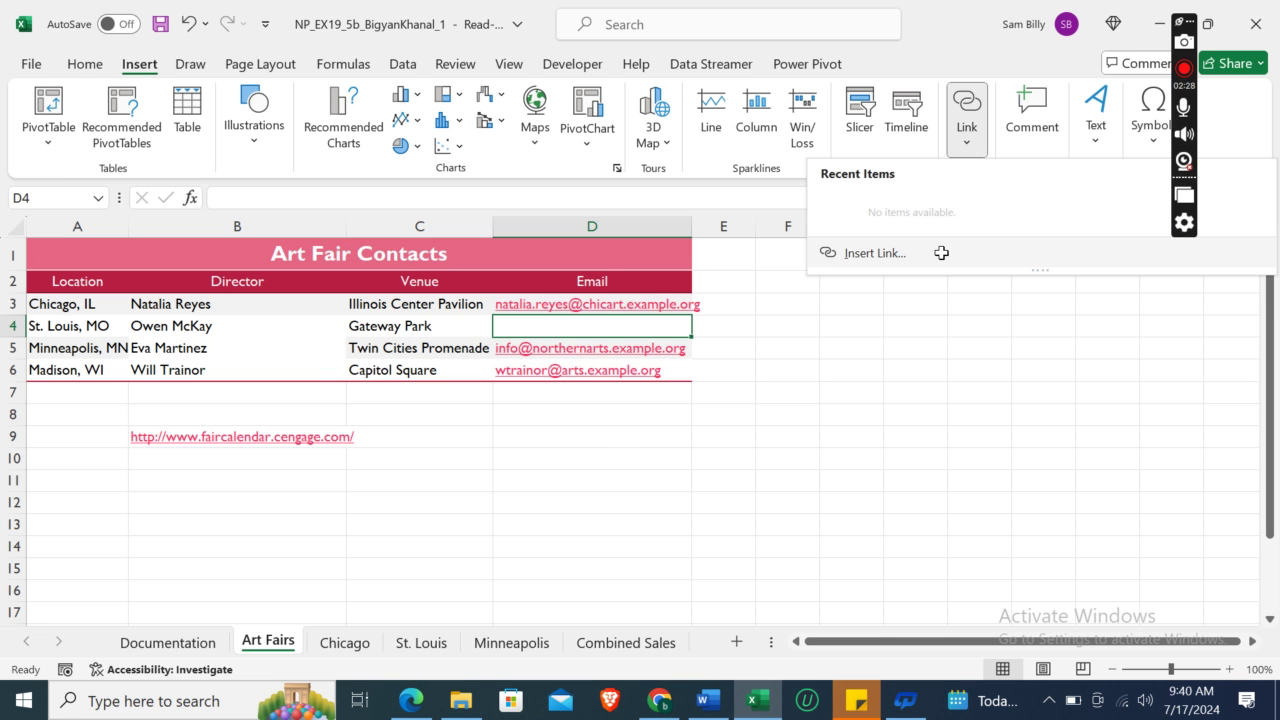
click(941, 253)
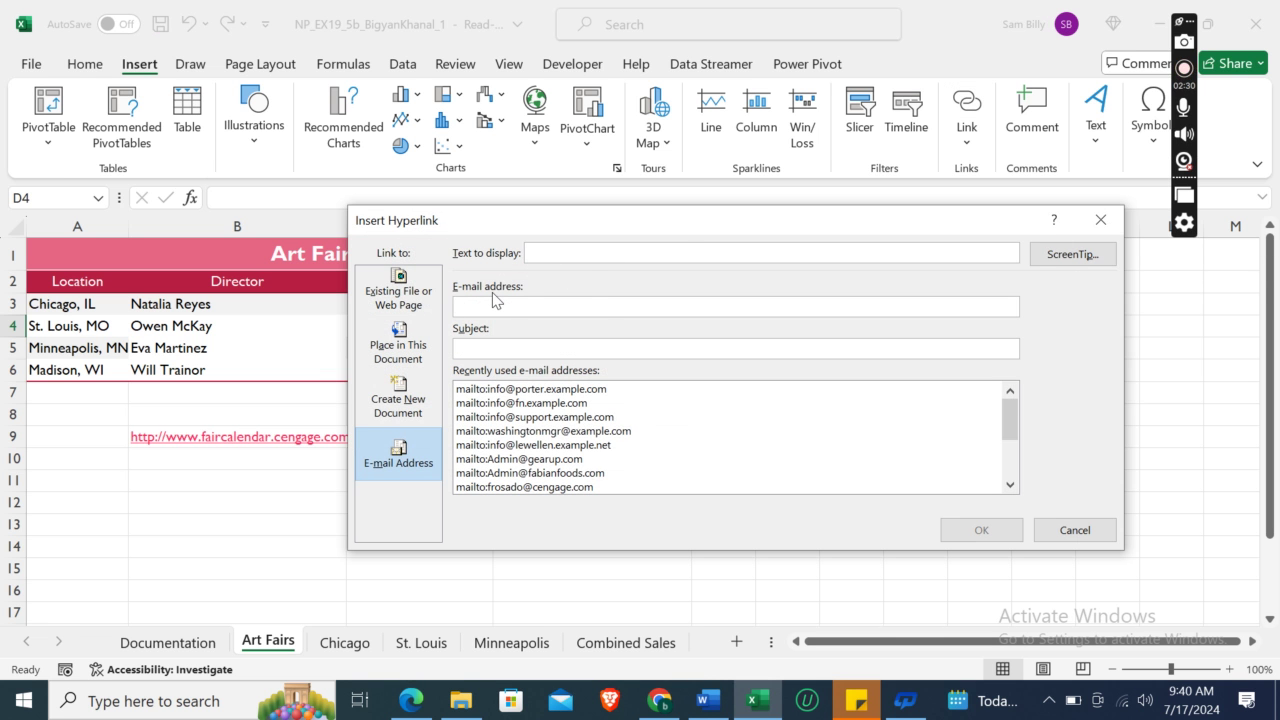
text(info@gateway.example.com)
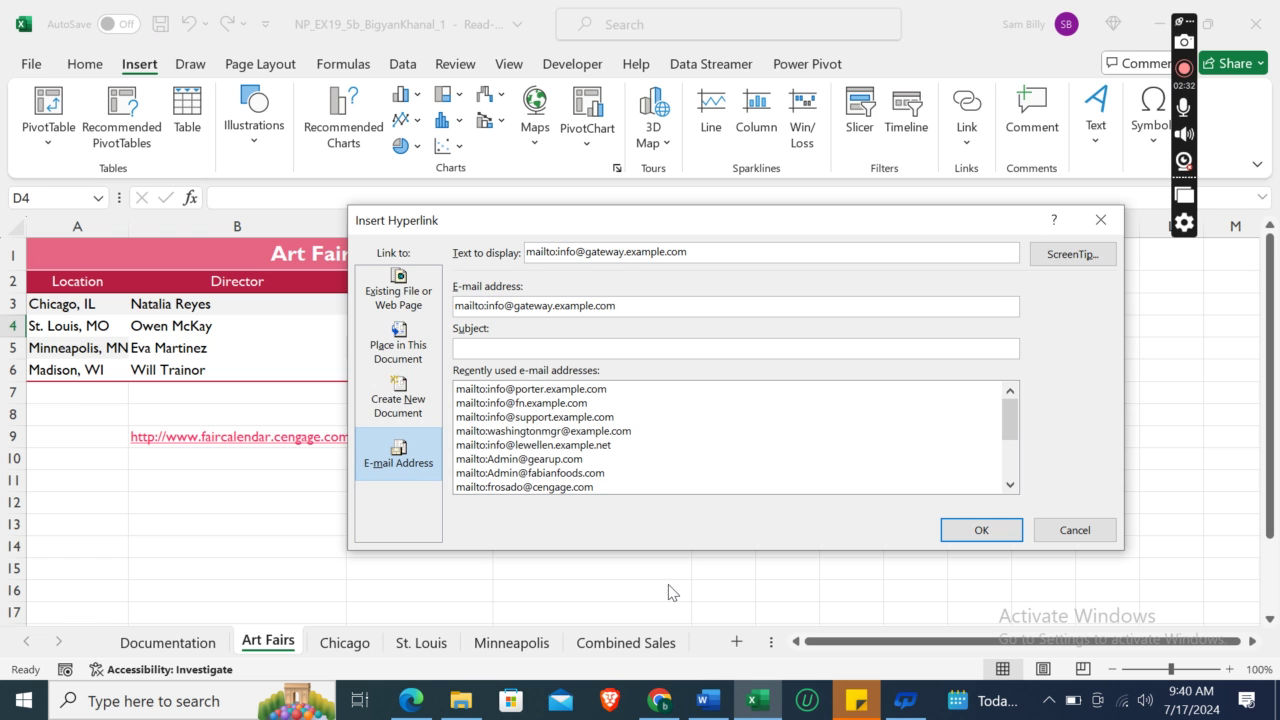
Step: Copy the display text from project step 3b in the Word instructions and use it as the D4 hyperlink's text to display in Excel
click(708, 700)
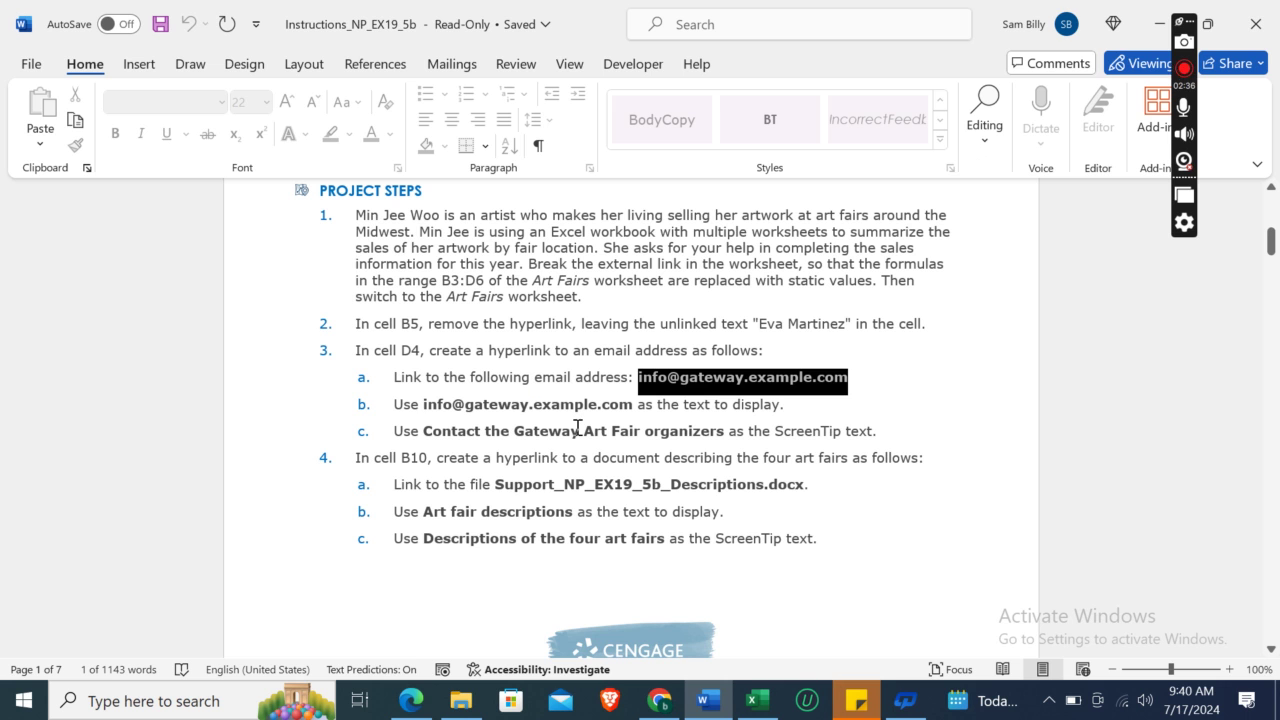
click(425, 404)
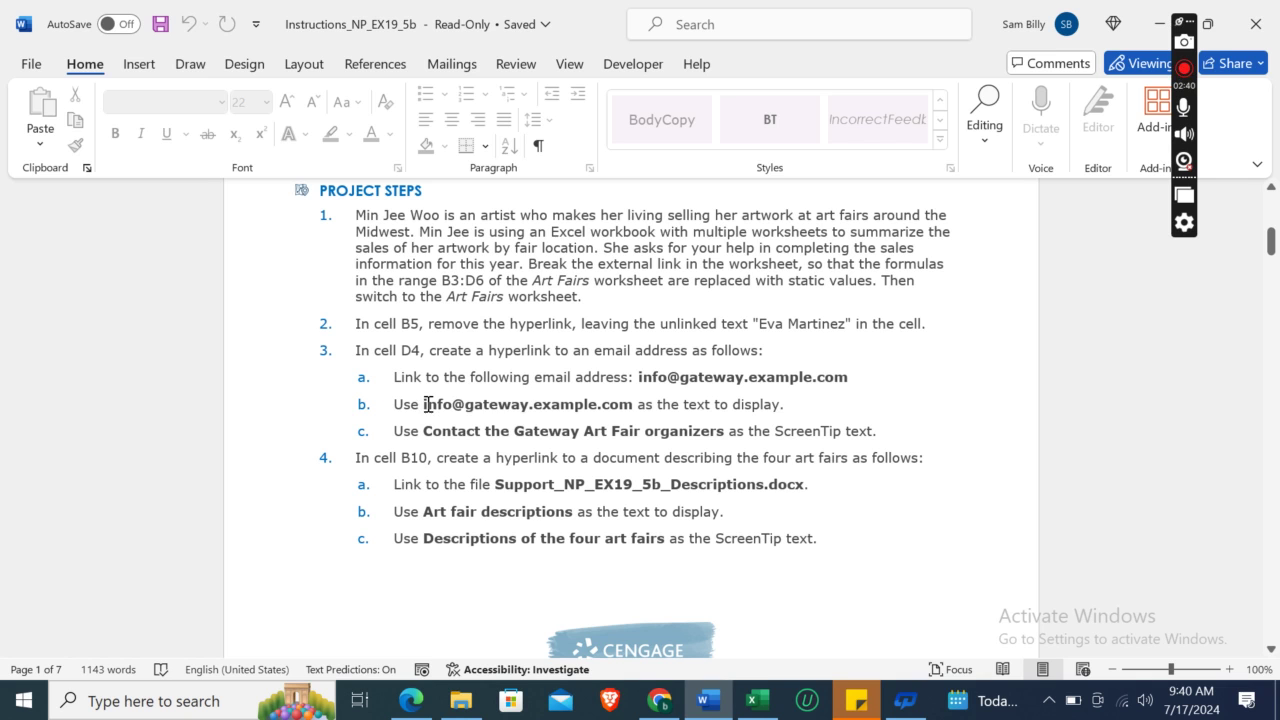
key(shift+Right)
key(shift+Right)
key(shift+Right)
key(shift+Right)
key(shift+Right)
key(shift+Right)
key(shift+Right)
key(shift+Right)
key(shift+Right)
key(shift+Right)
key(shift+Right)
key(shift+Right)
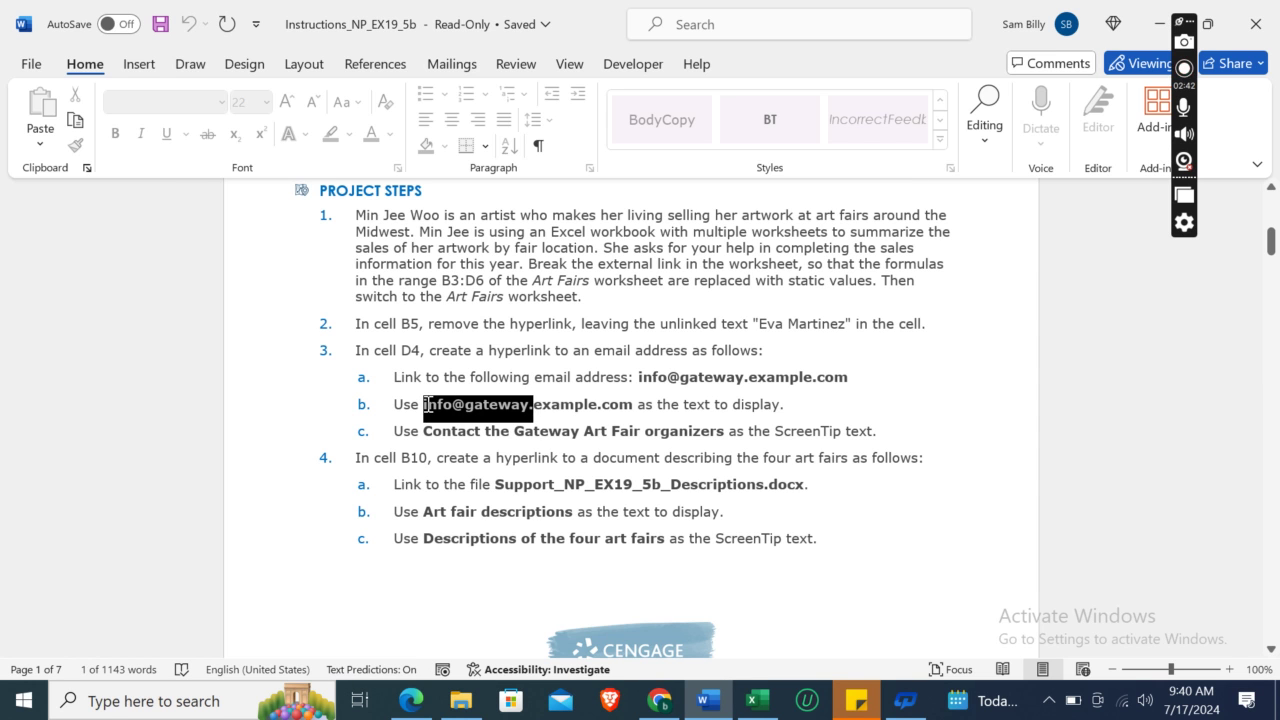
key(shift+Right)
key(shift+Right)
key(shift+Right)
key(shift+Right)
key(shift+Right)
key(shift+Right)
key(shift+Right)
key(shift+Right)
key(shift+Right)
key(shift+Right)
key(shift+Right)
key(ctrl+c)
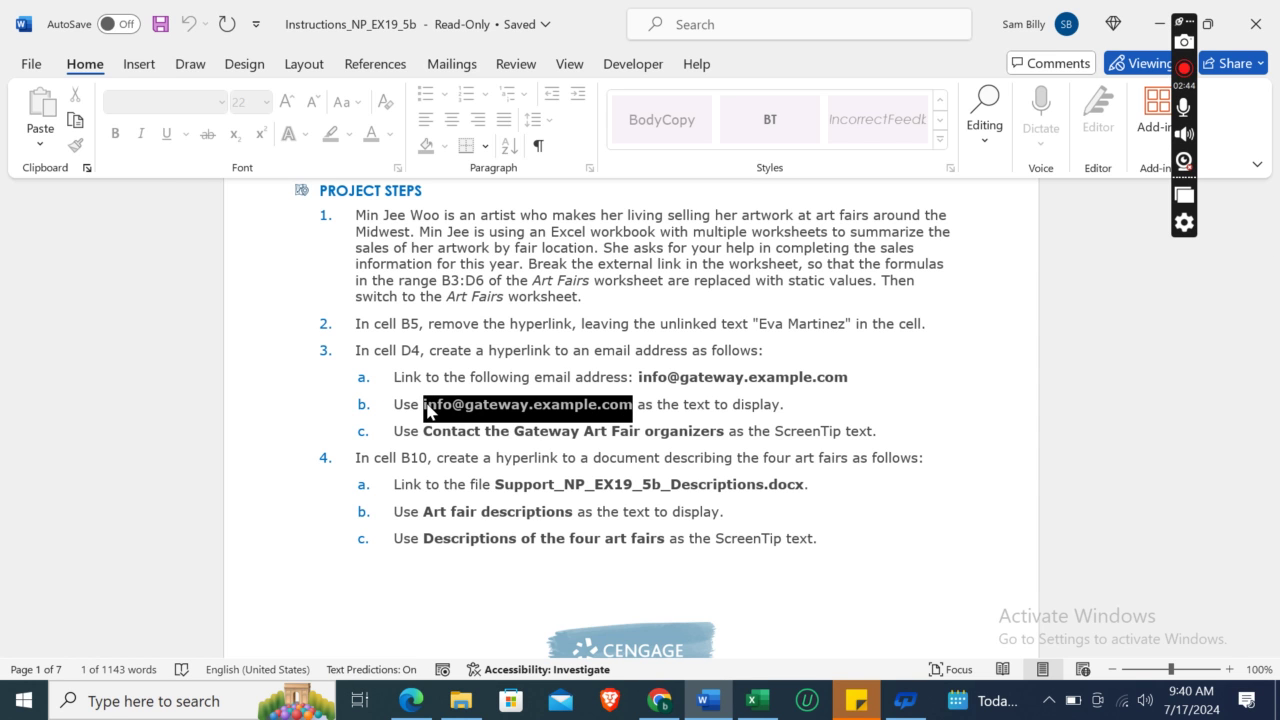
click(757, 700)
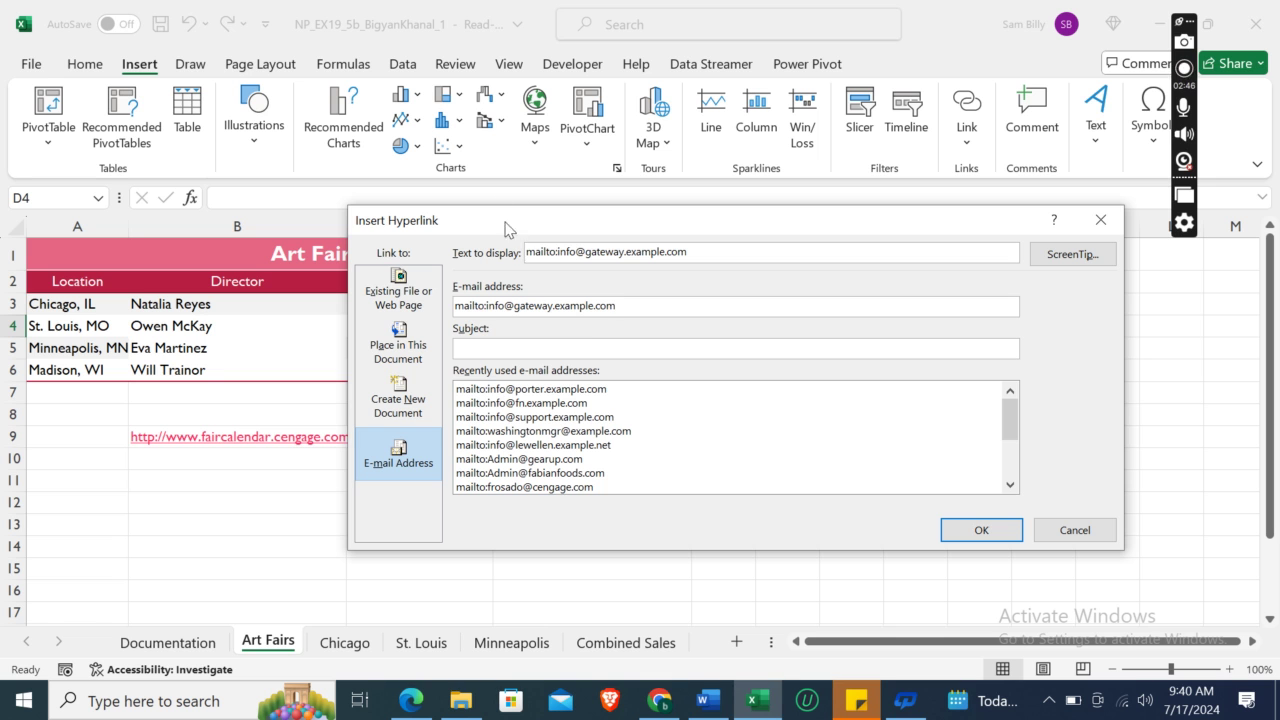
double_click(586, 252)
key(ctrl+v)
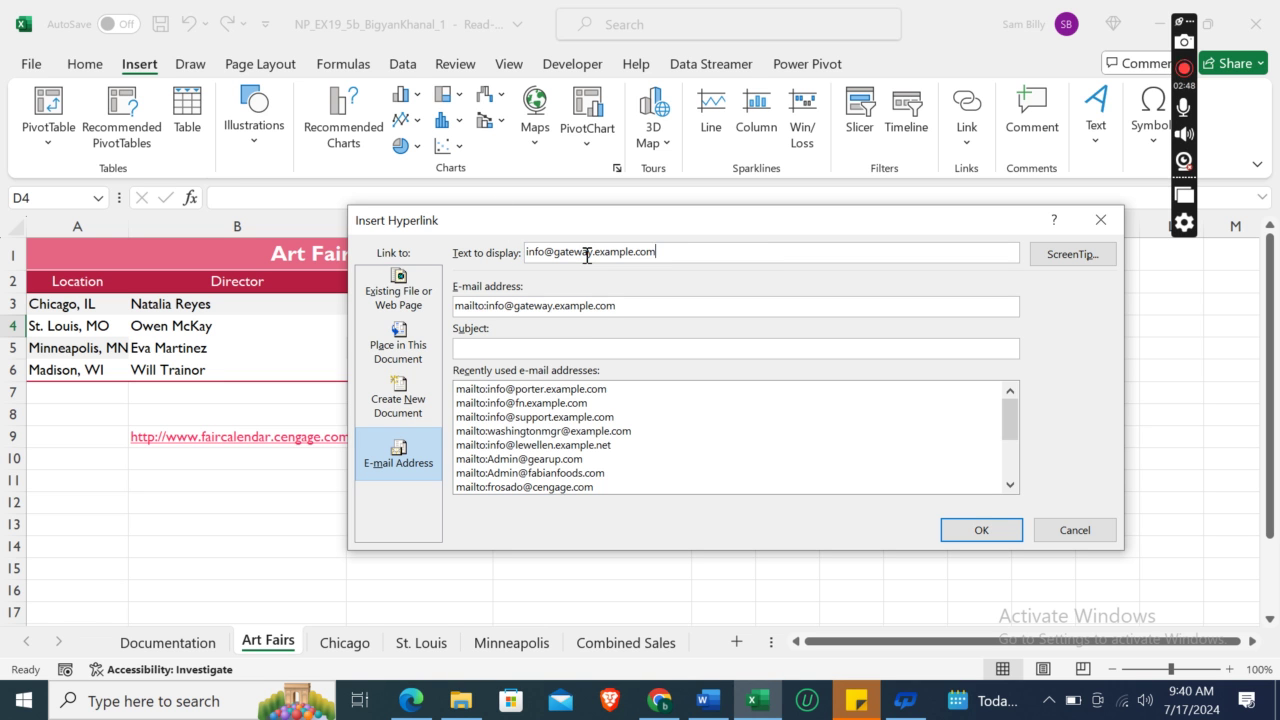
Step: Copy the ScreenTip text from step 3c in Word, set the D4 hyperlink's ScreenTip to "Contact the Gateway Art Fair organizers" and create the link
click(707, 700)
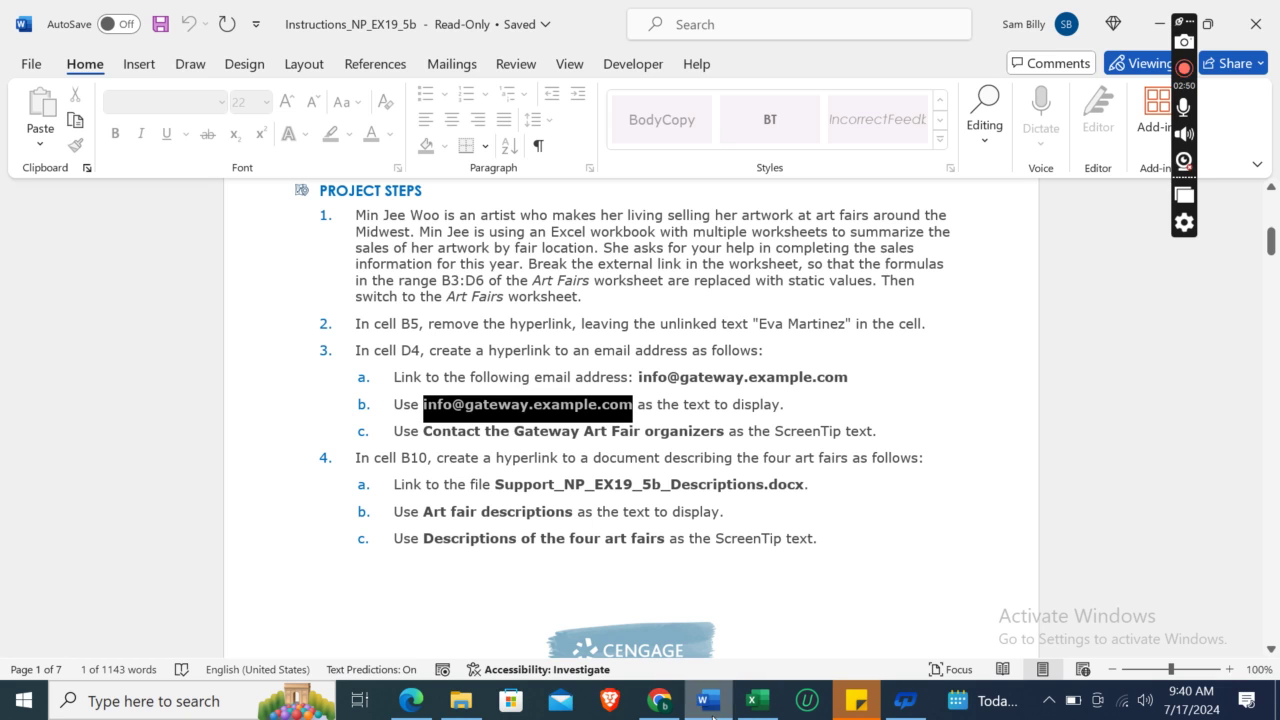
click(425, 431)
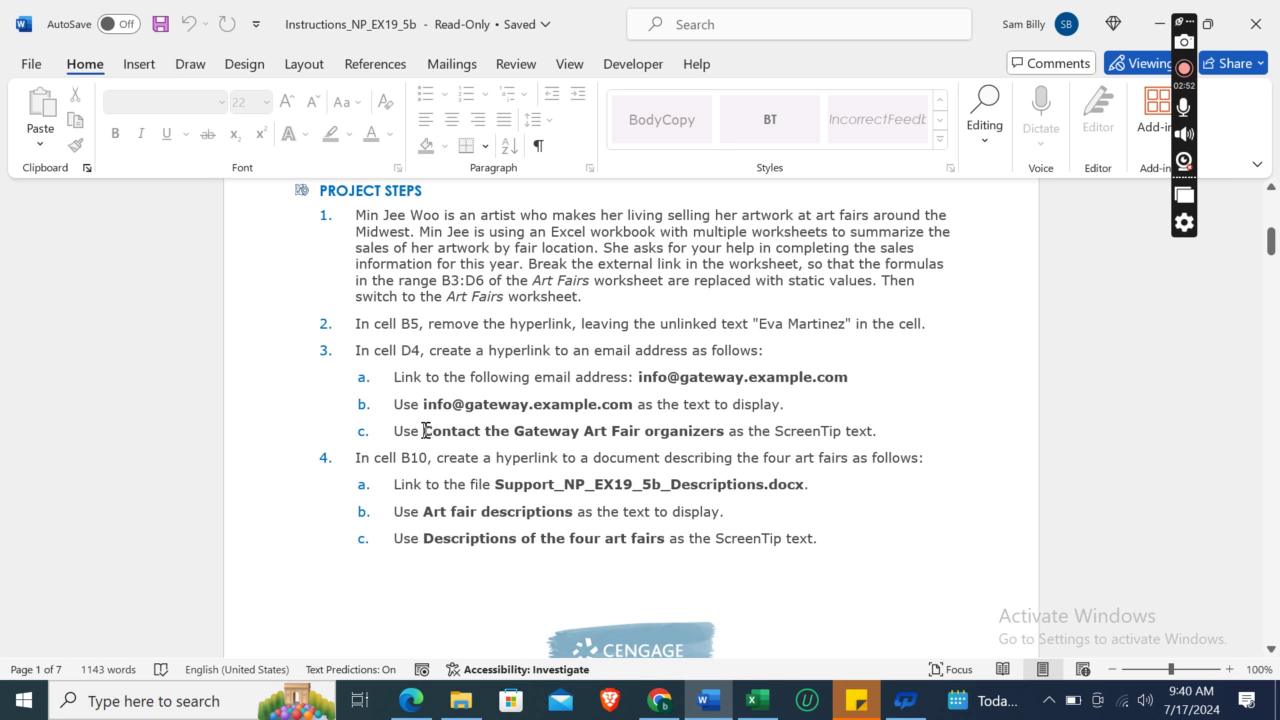
key(shift+Right)
key(shift+Right)
key(shift+Right)
key(shift+Right)
key(shift+Right)
key(shift+Right)
key(shift+Right)
key(shift+Right)
key(shift+Right)
key(shift+Right)
key(shift+Right)
key(shift+Right)
key(shift+Right)
key(shift+Right)
key(shift+Right)
key(shift+Right)
key(shift+Right)
key(shift+Right)
key(shift+Right)
key(shift+Right)
key(shift+Right)
key(shift+Right)
key(shift+Right)
key(shift+Right)
key(shift+Right)
key(shift+Right)
key(shift+Right)
key(shift+Right)
key(shift+Right)
key(shift+Right)
key(shift+Right)
key(shift+Right)
key(shift+Right)
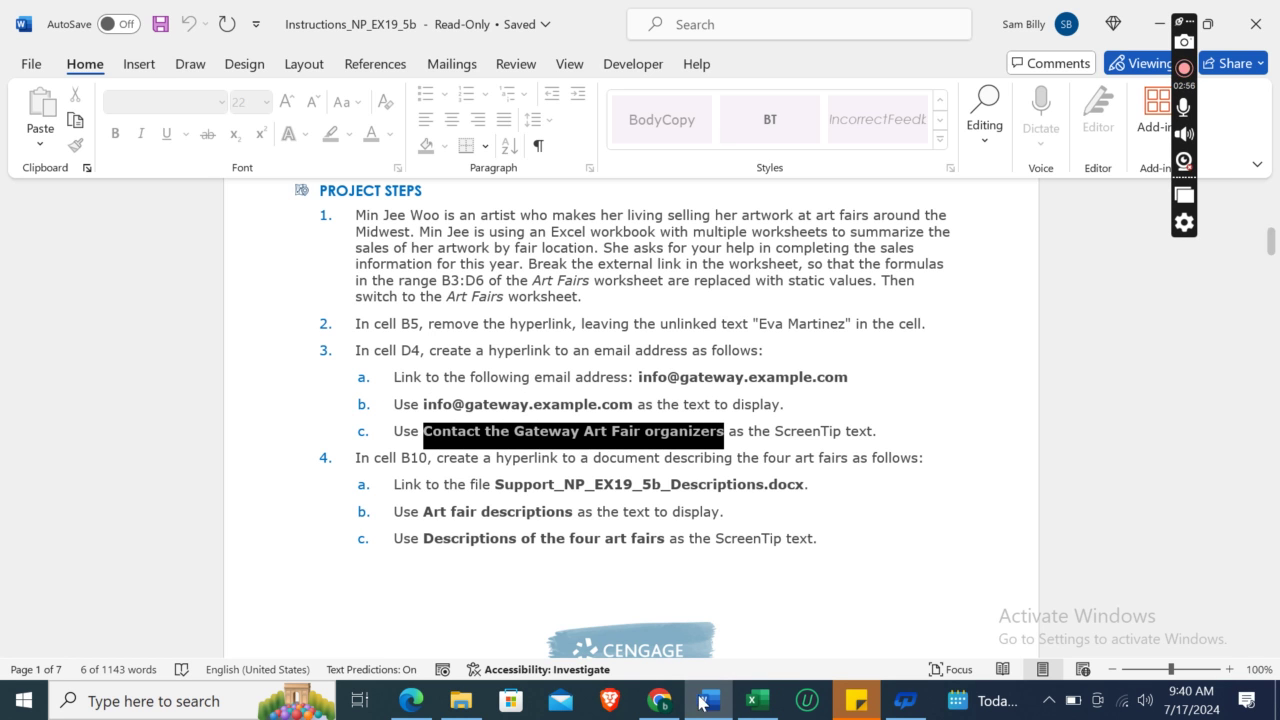
click(757, 700)
click(1072, 254)
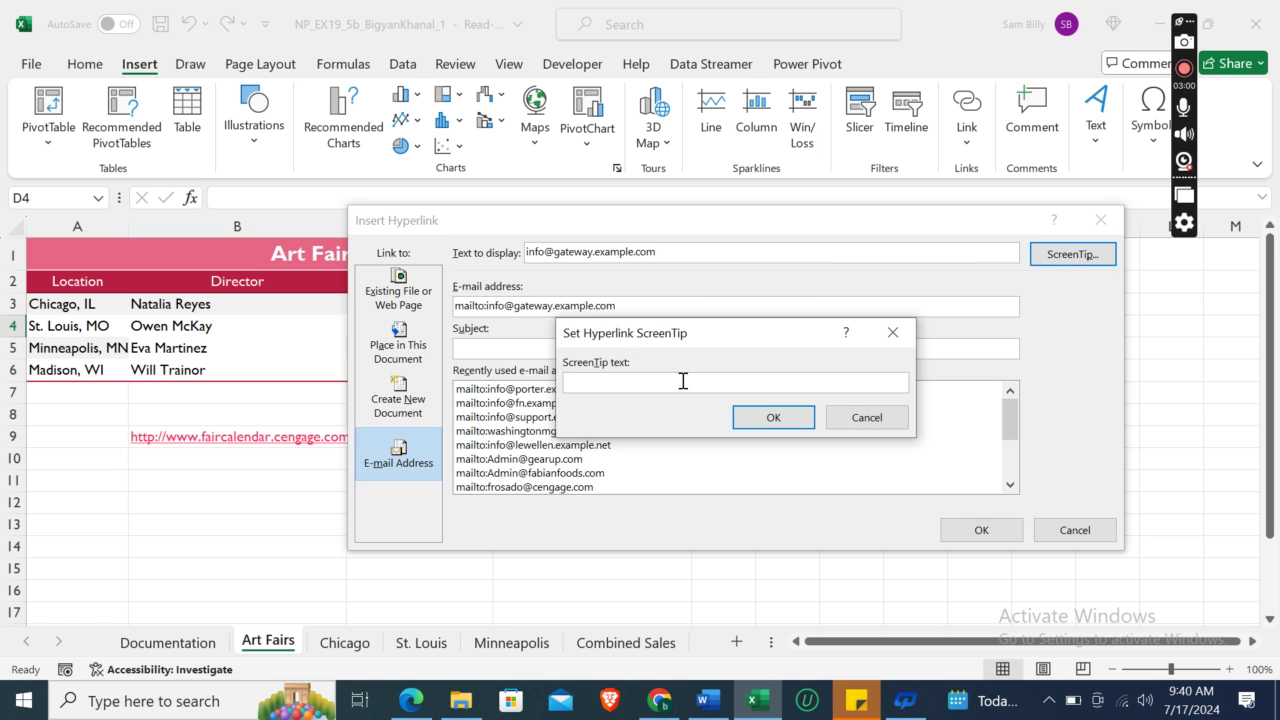
text(Contact the Gateway Art Fair organizers)
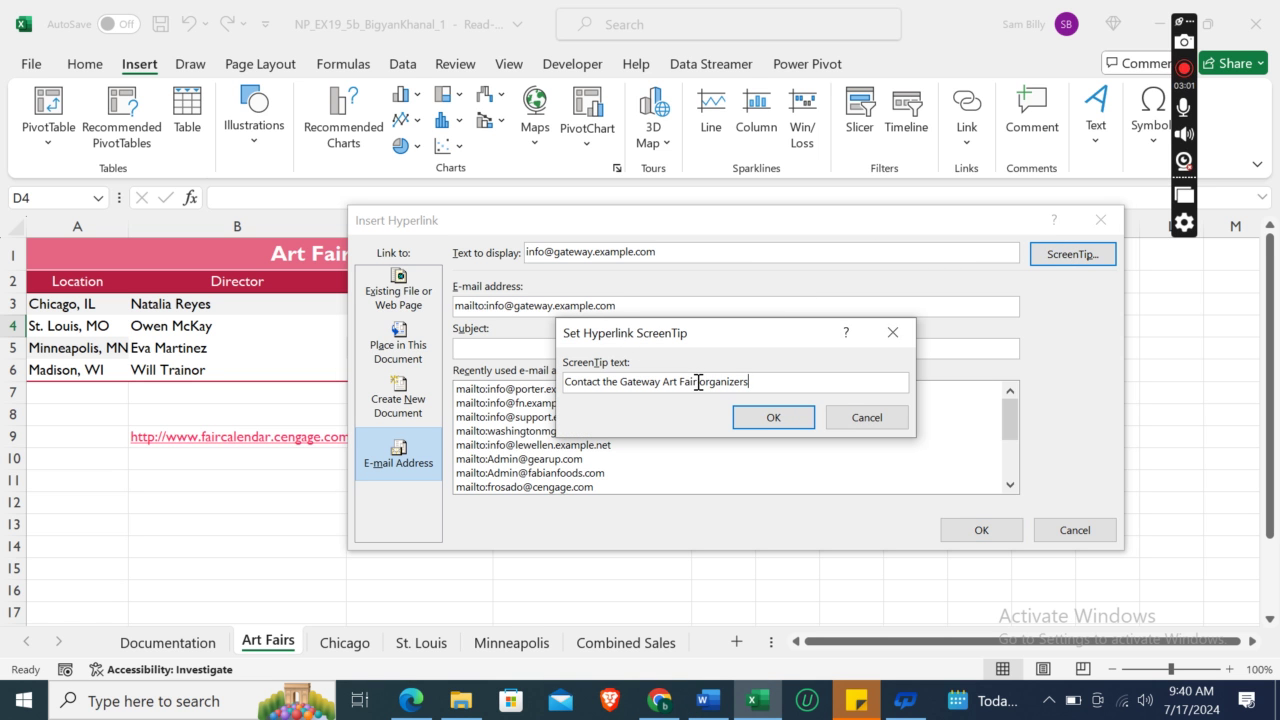
click(772, 418)
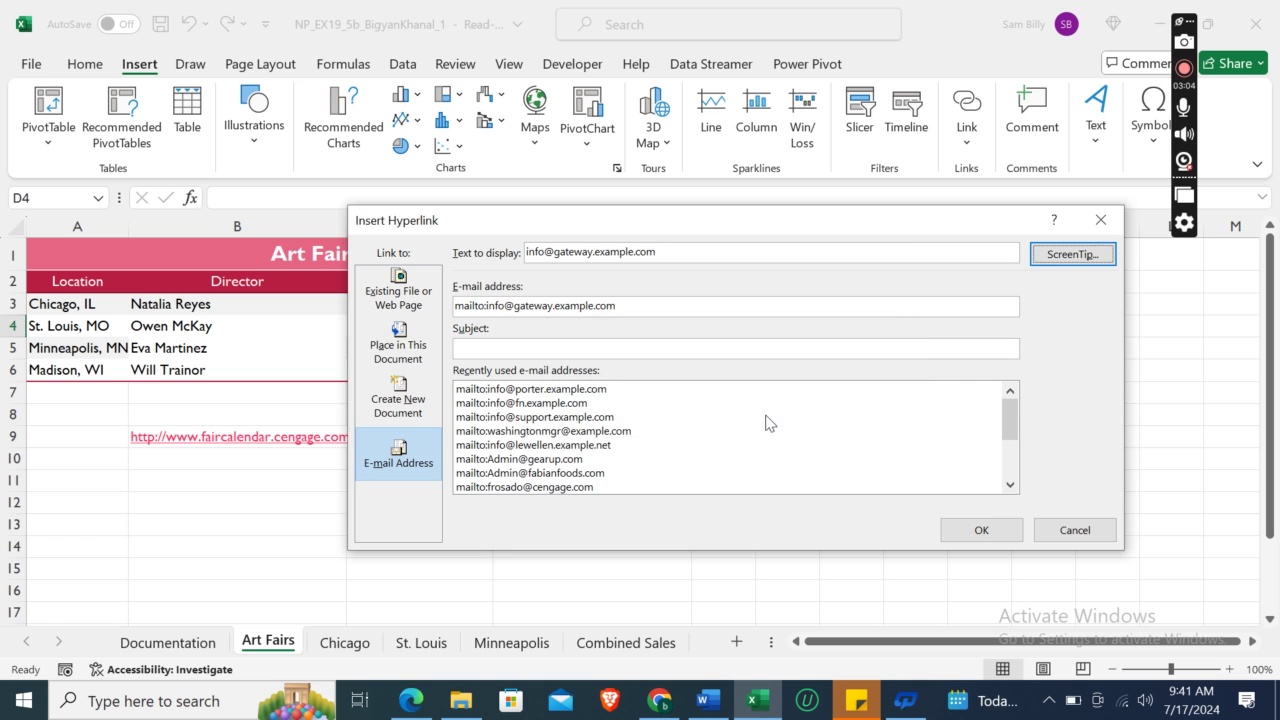
click(978, 533)
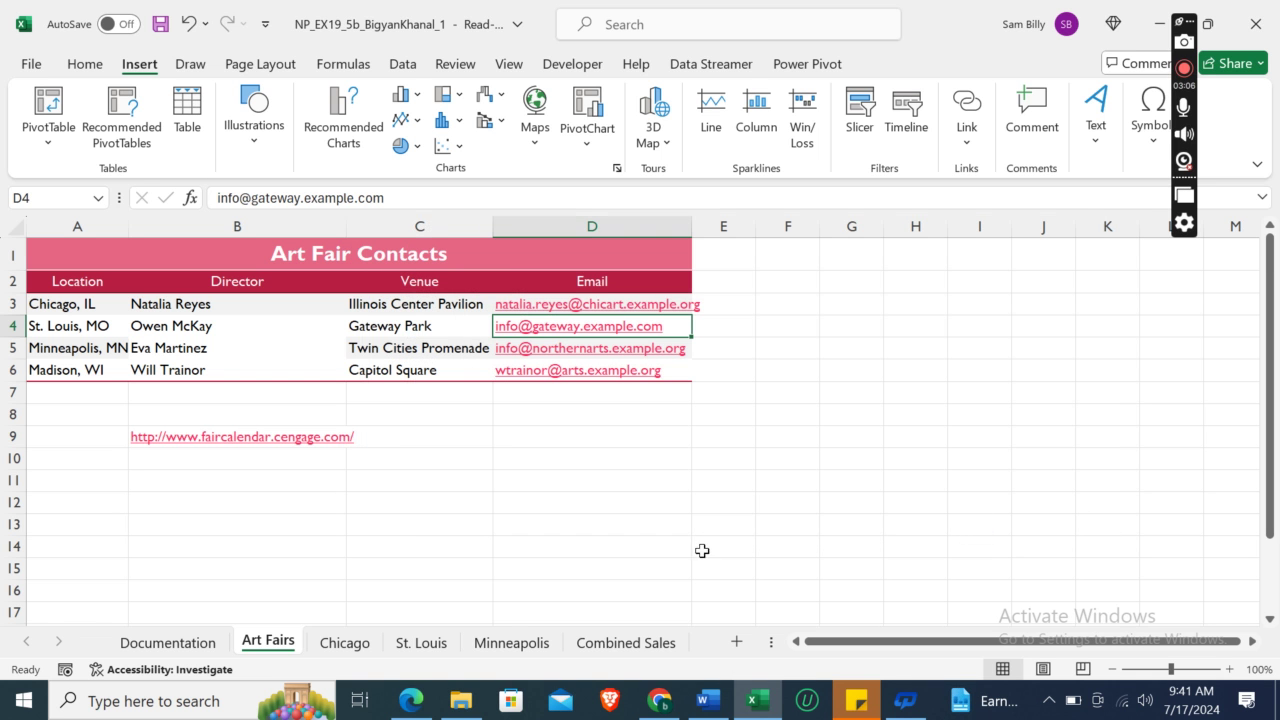
Step: Check project step 4 in the Word instructions and open Support_EX19_5b_Descriptions from the compressed project folder in File Explorer
key(alt+Tab)
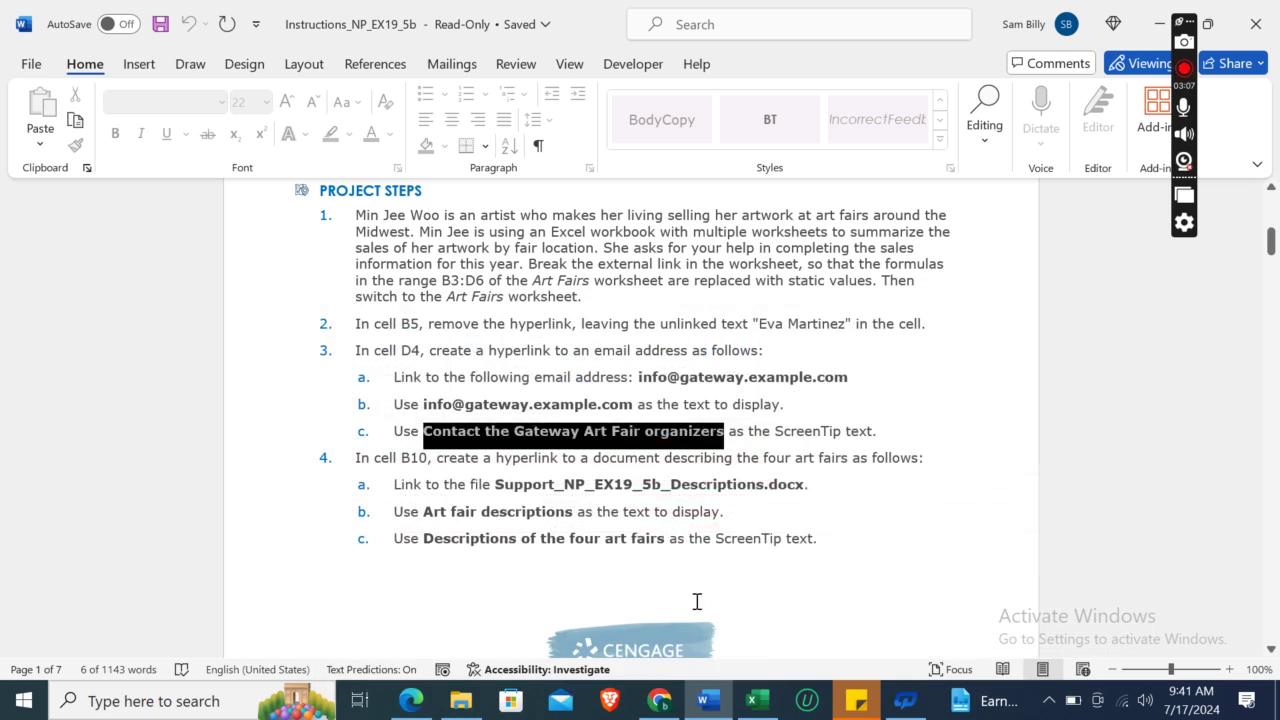
click(525, 515)
mouse_move(1272, 241)
mouse_down()
mouse_move(1274, 375)
mouse_move(1276, 233)
mouse_move(1276, 246)
mouse_up()
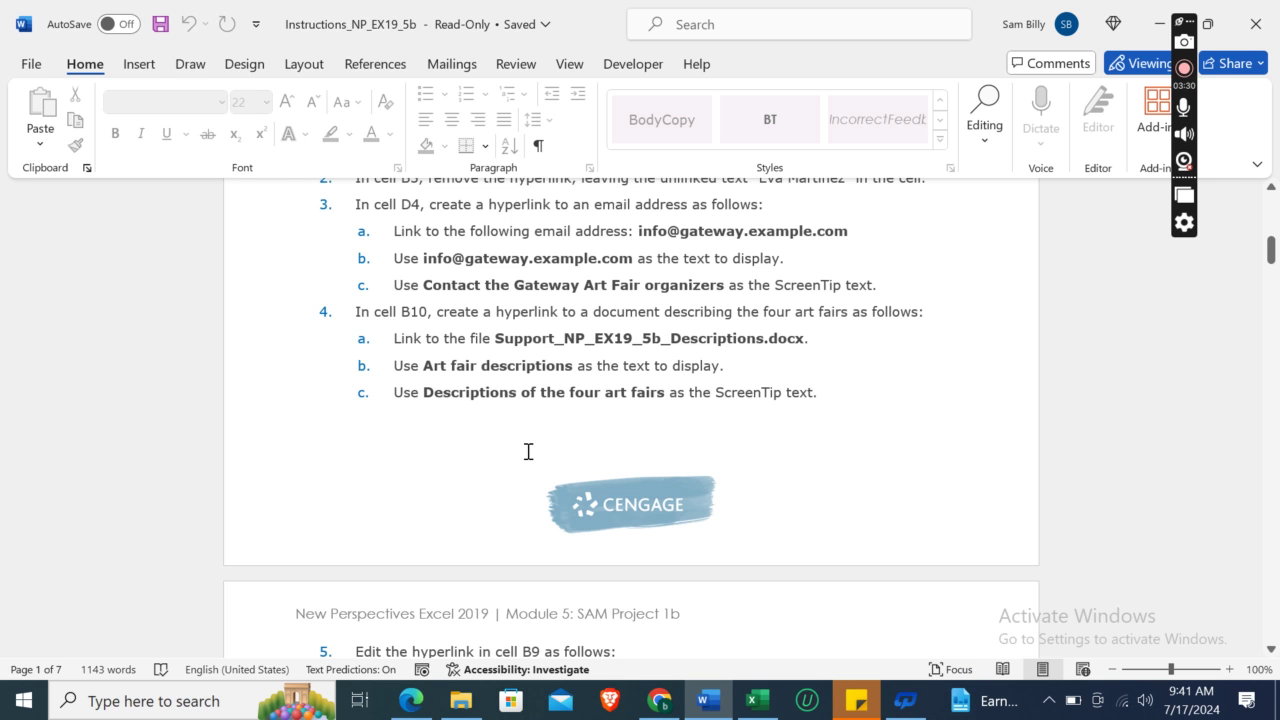
click(460, 700)
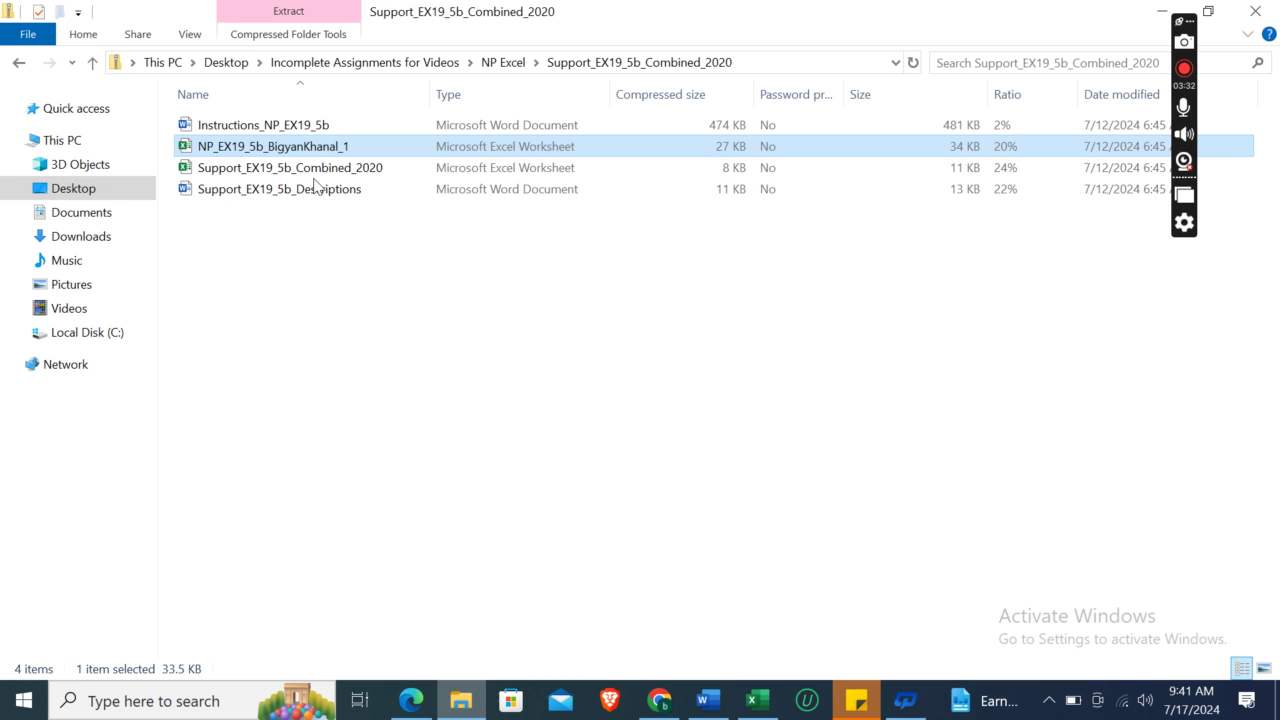
click(270, 172)
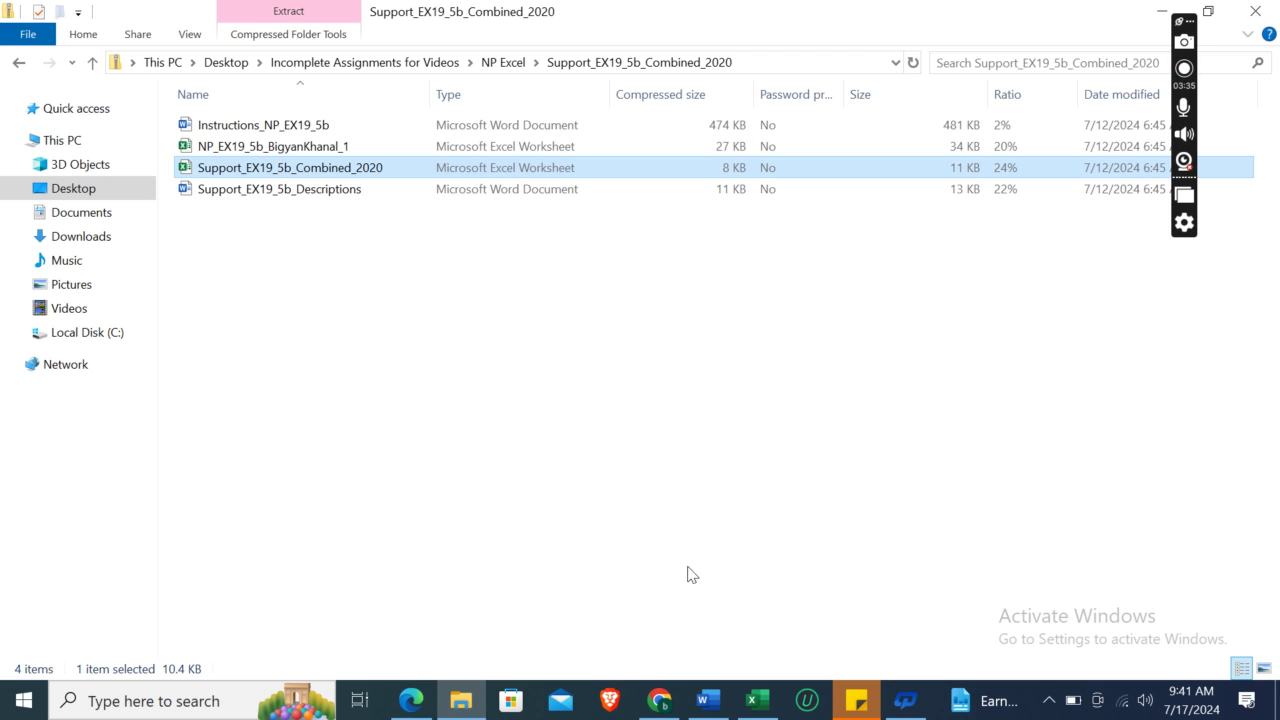
click(712, 698)
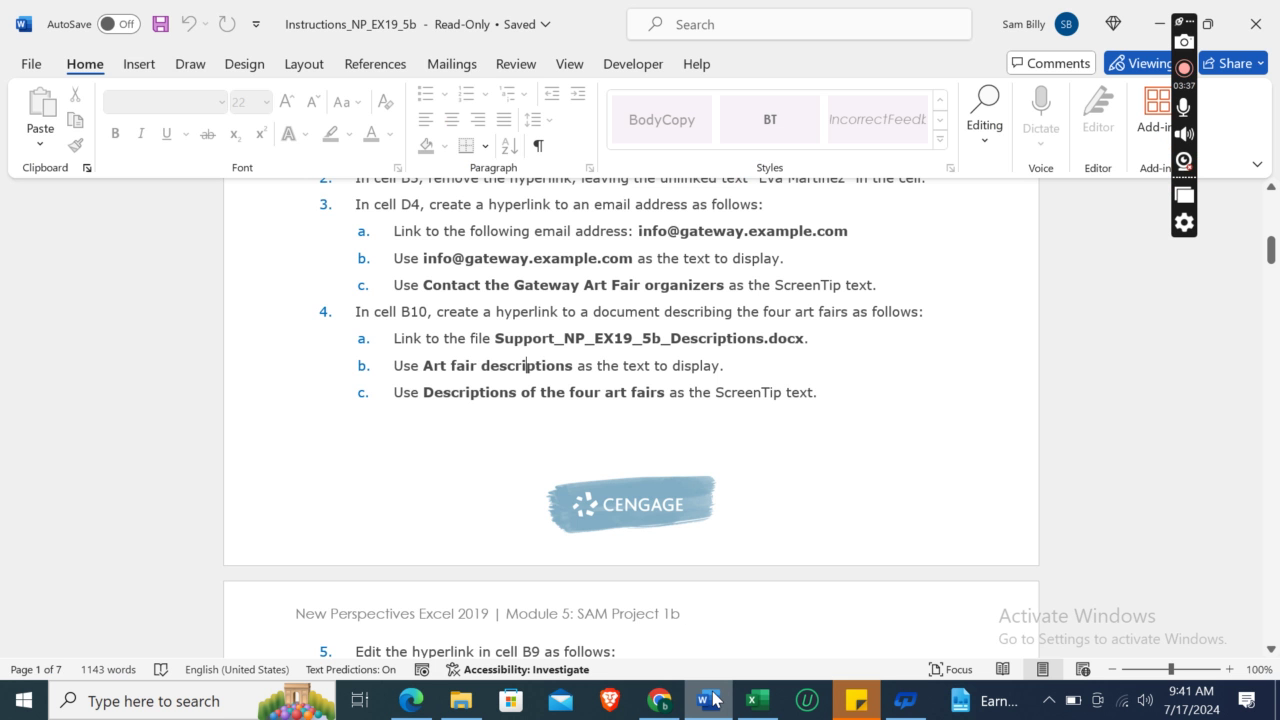
click(460, 700)
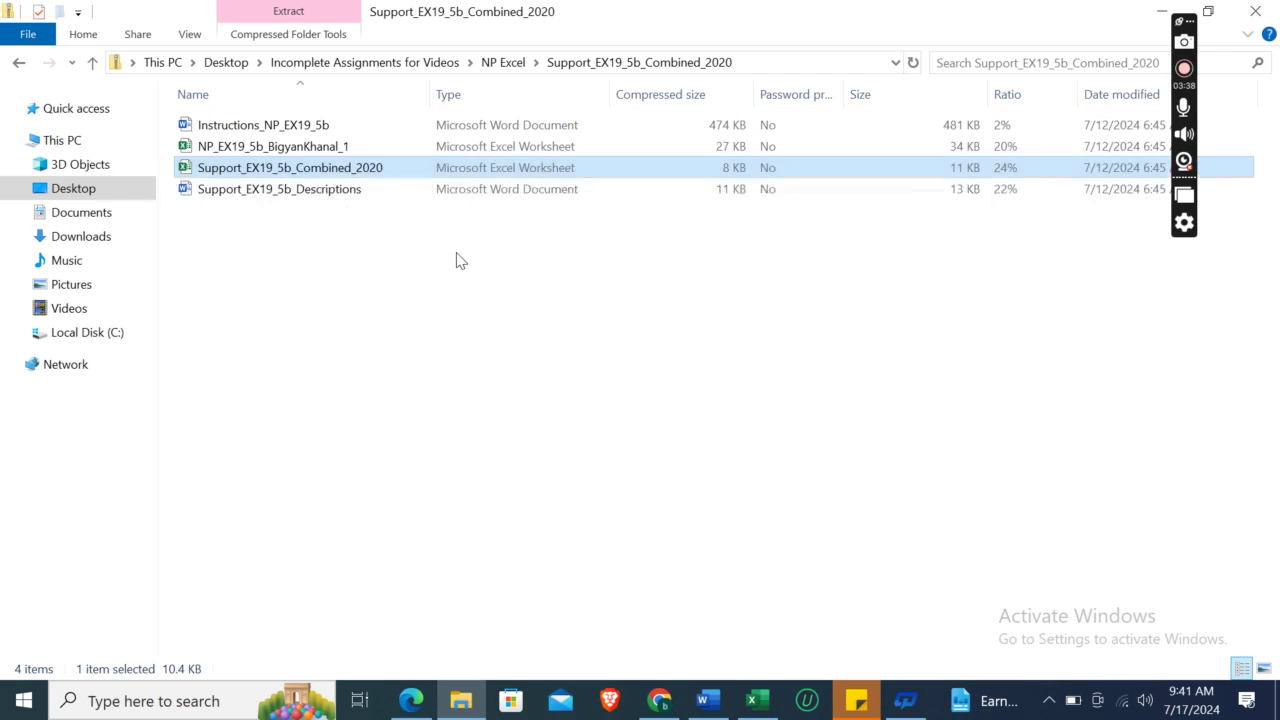
click(315, 195)
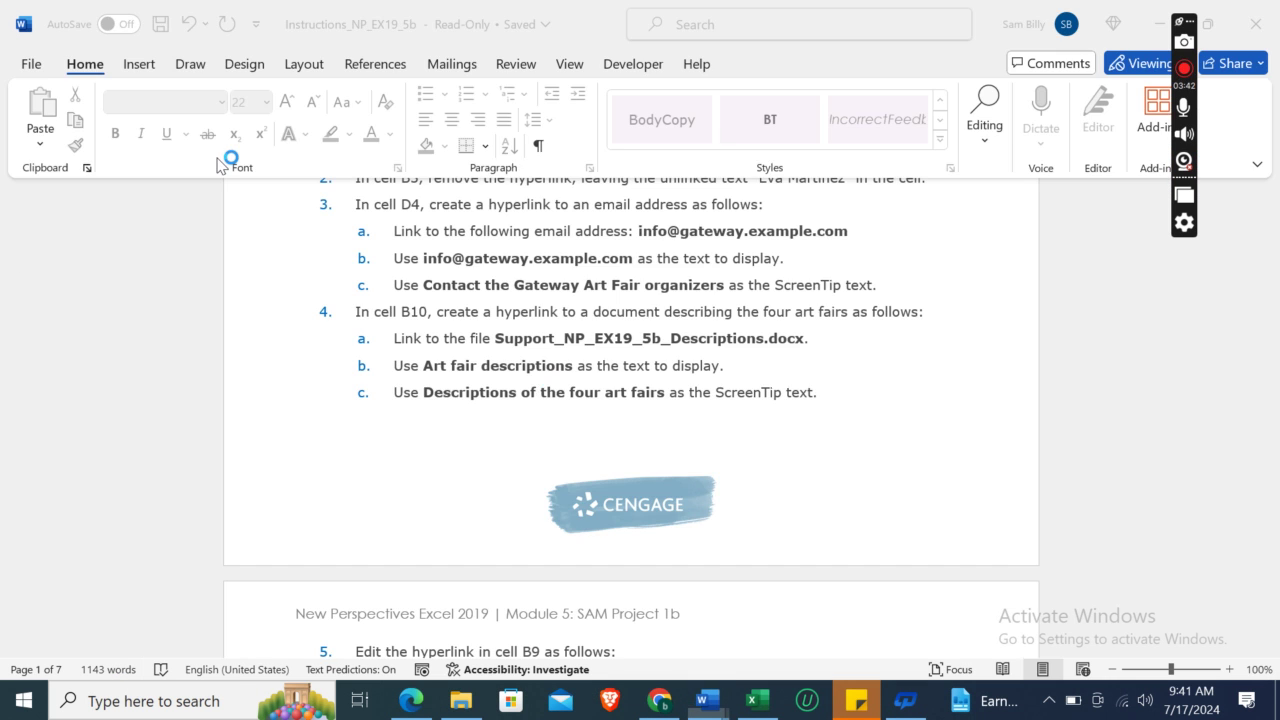
Step: Save a copy of Support_EX19_5b_Descriptions as a Word document in the Downloads folder and close the document
click(30, 63)
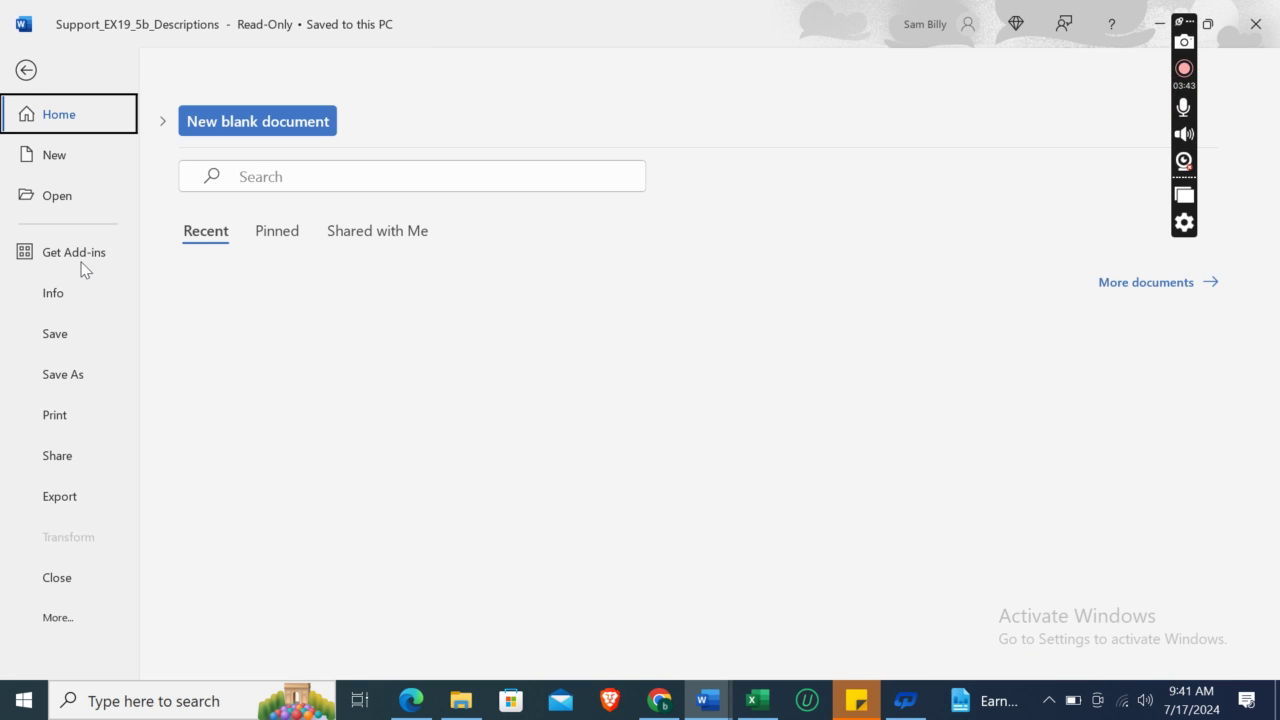
click(64, 378)
click(323, 302)
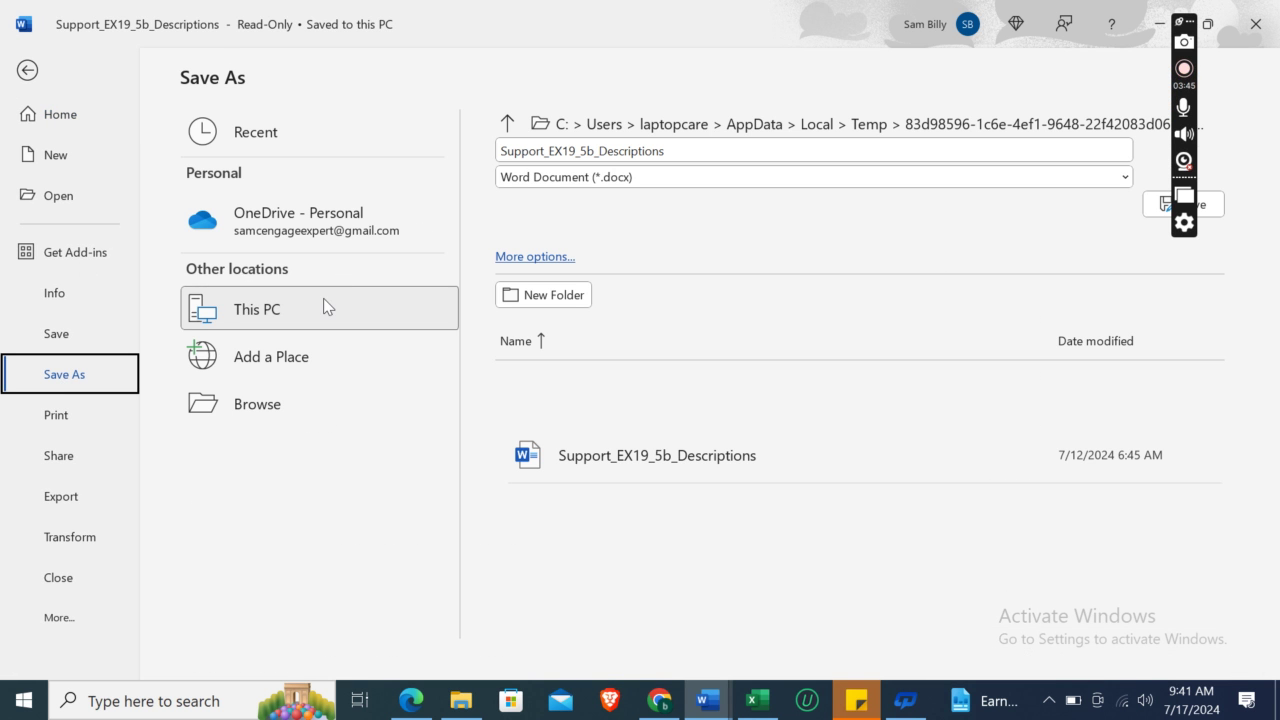
click(660, 126)
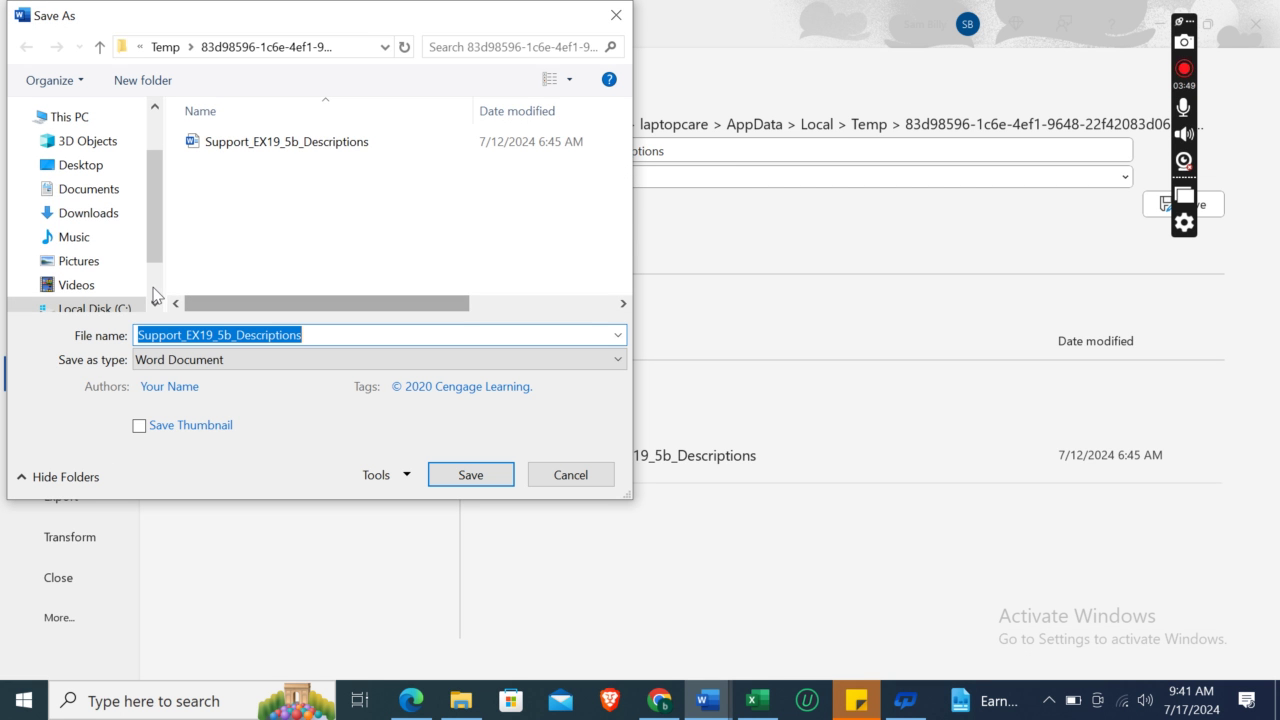
click(86, 214)
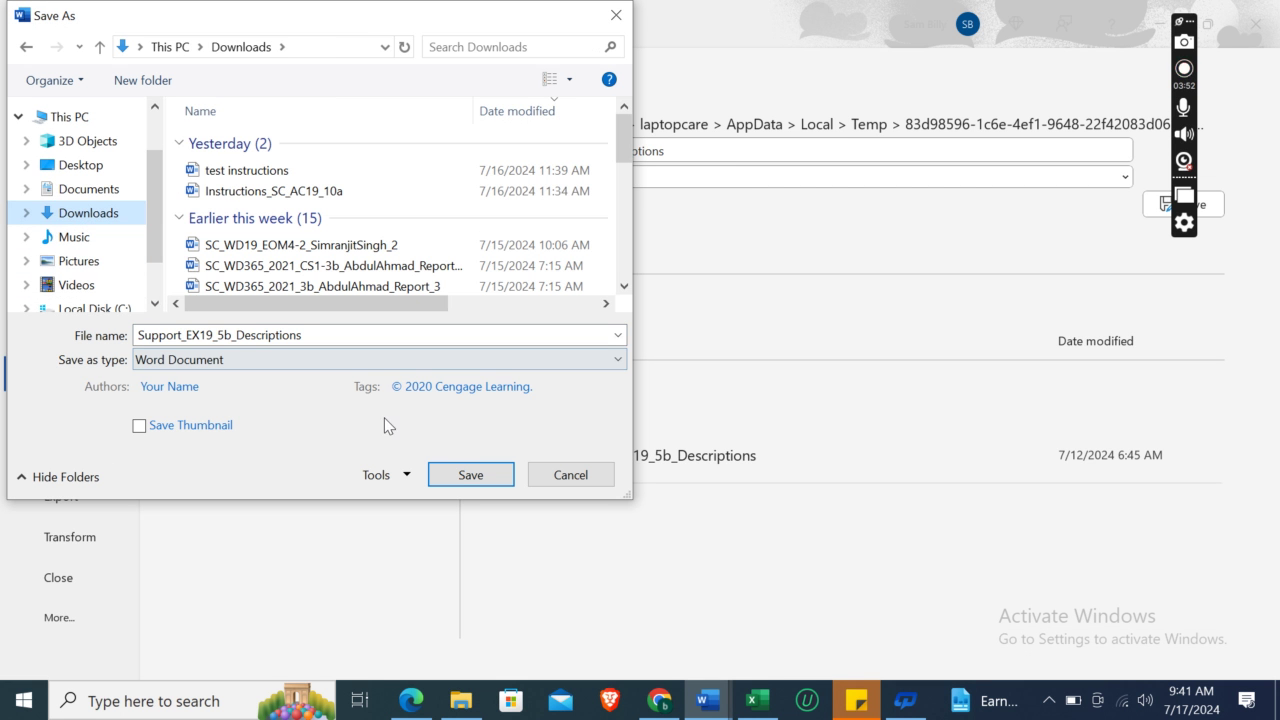
click(460, 474)
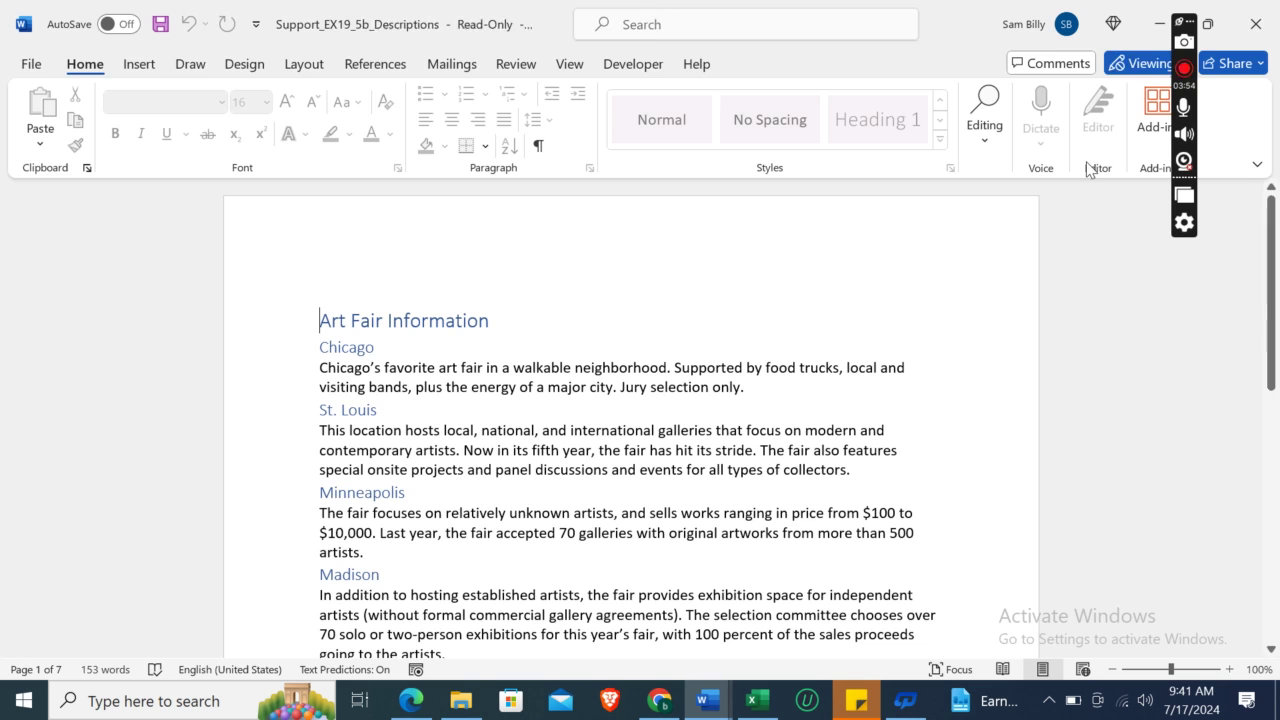
click(1255, 24)
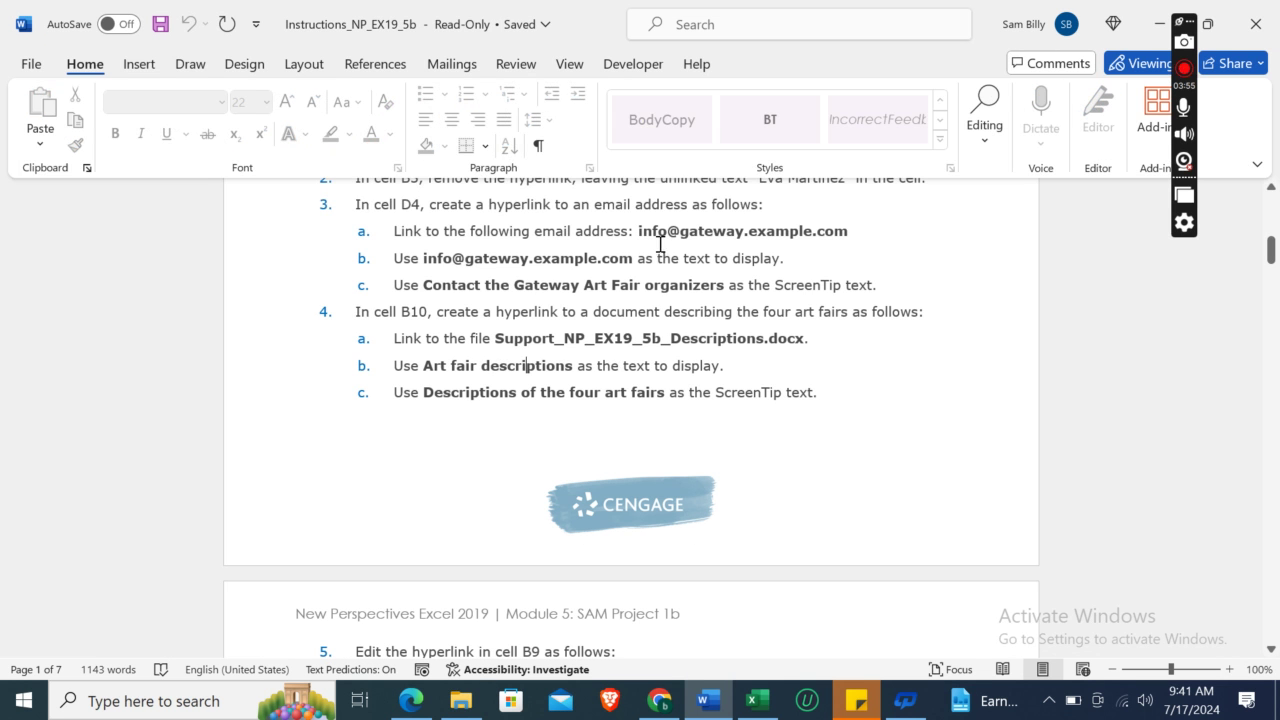
Step: Switch to Excel, start a hyperlink to an existing file in cell B10 of Art Fairs and browse to the Downloads folder
click(757, 700)
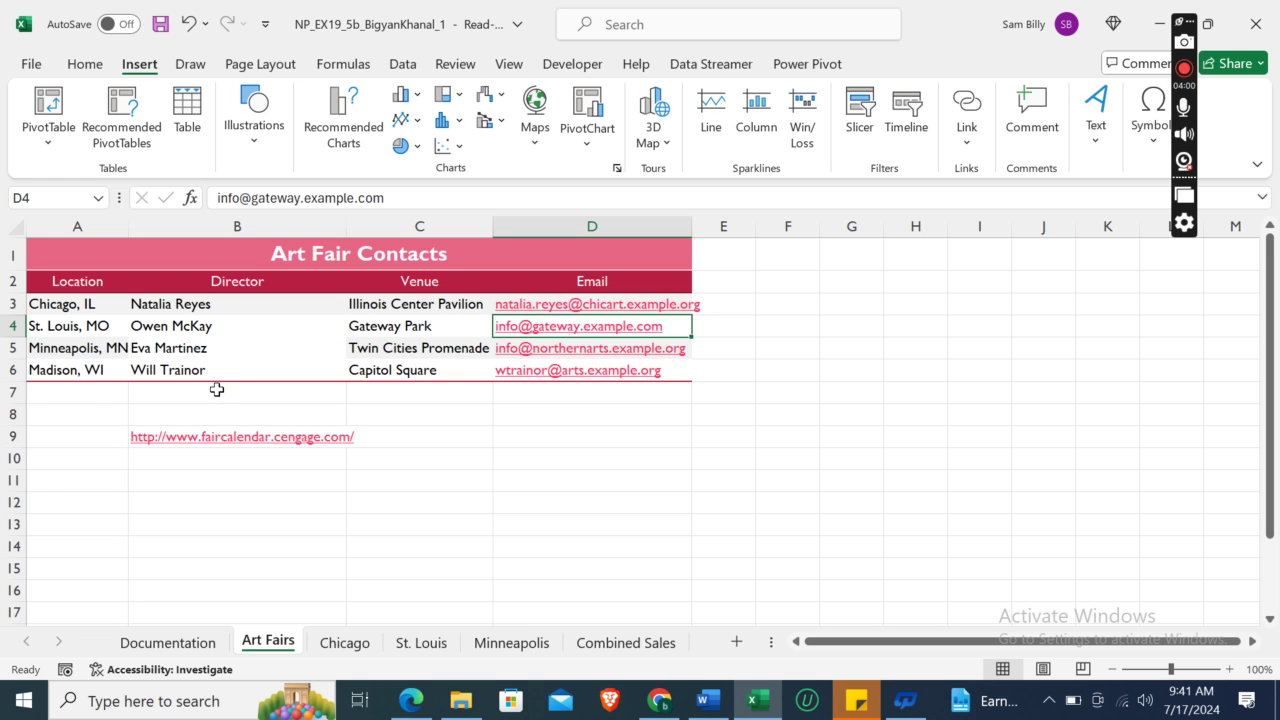
click(205, 458)
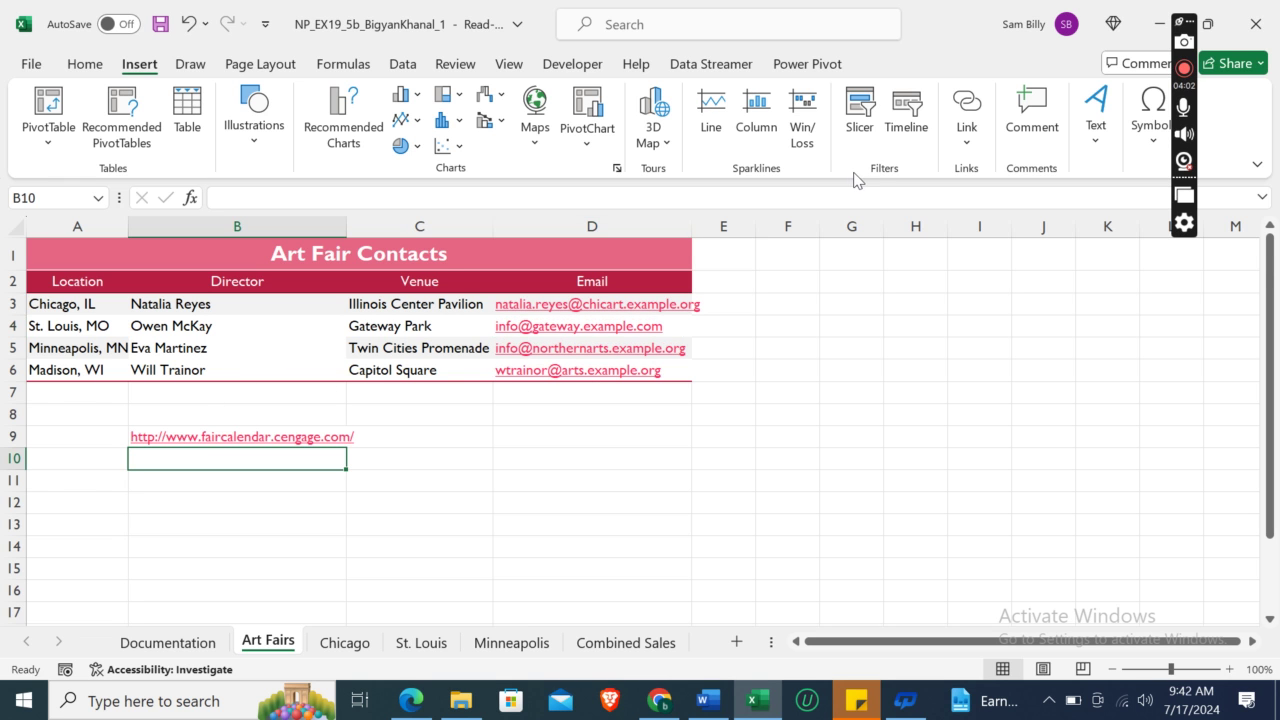
click(968, 140)
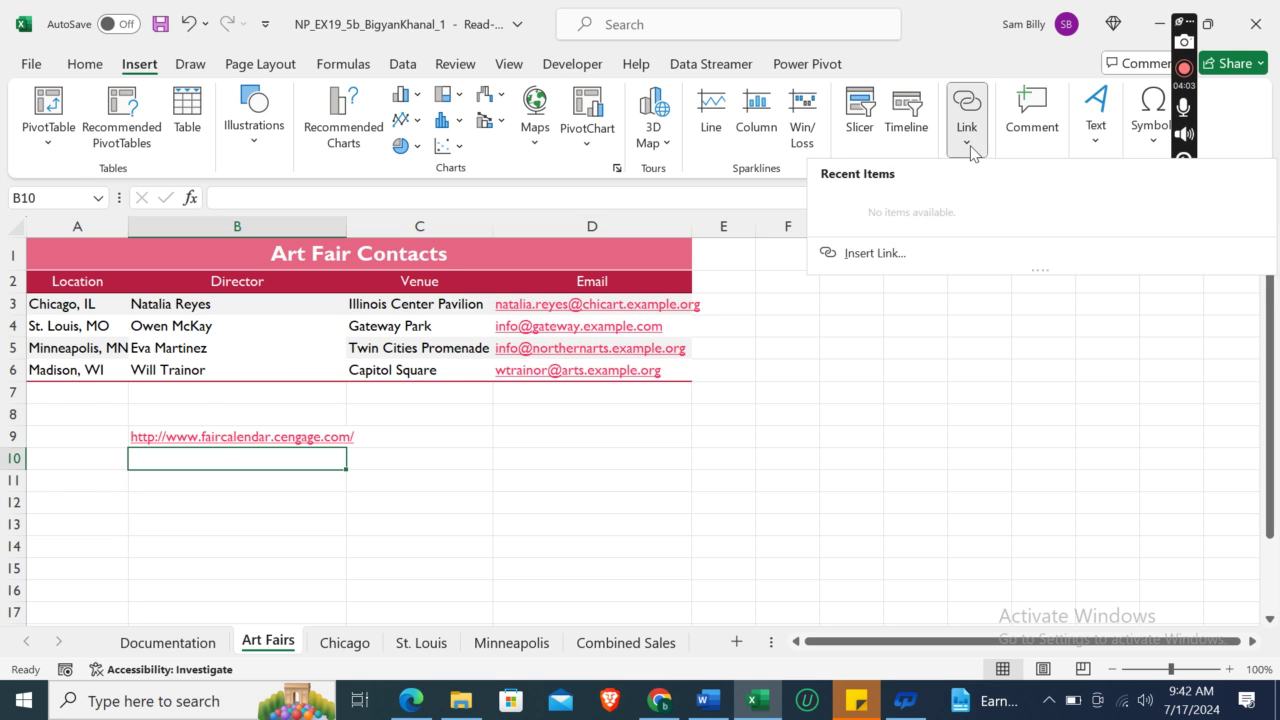
click(935, 248)
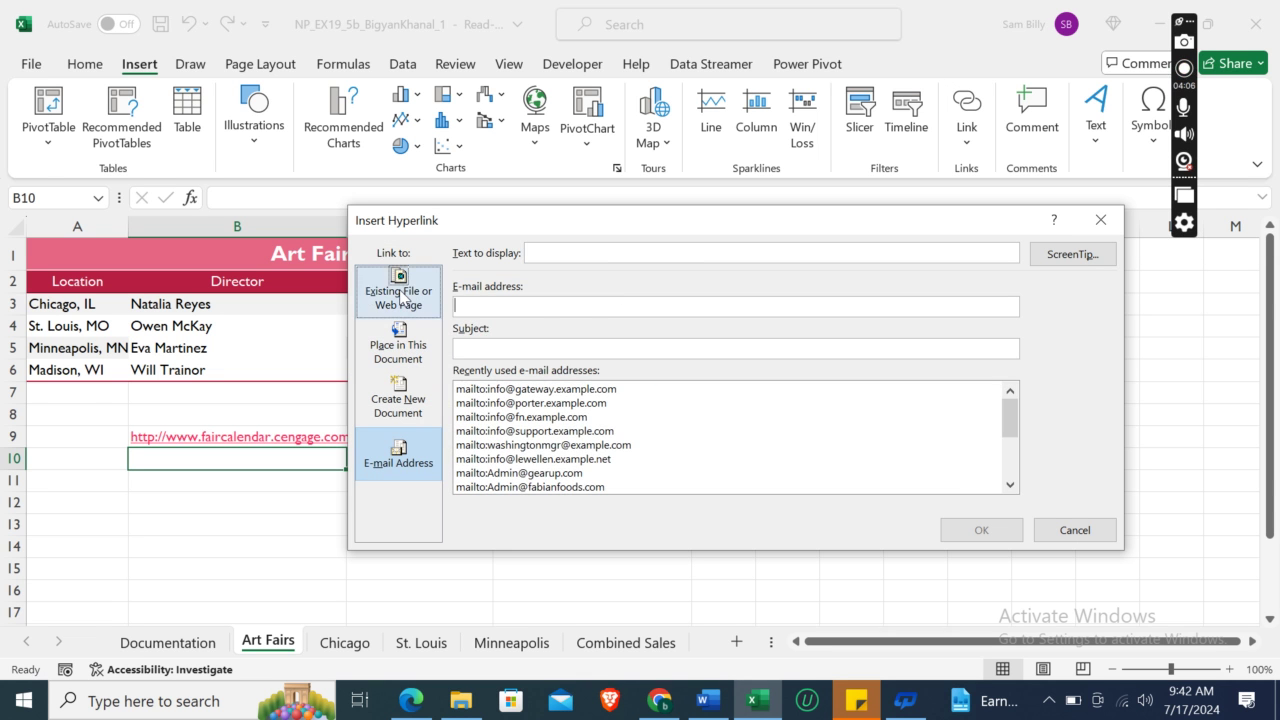
click(401, 297)
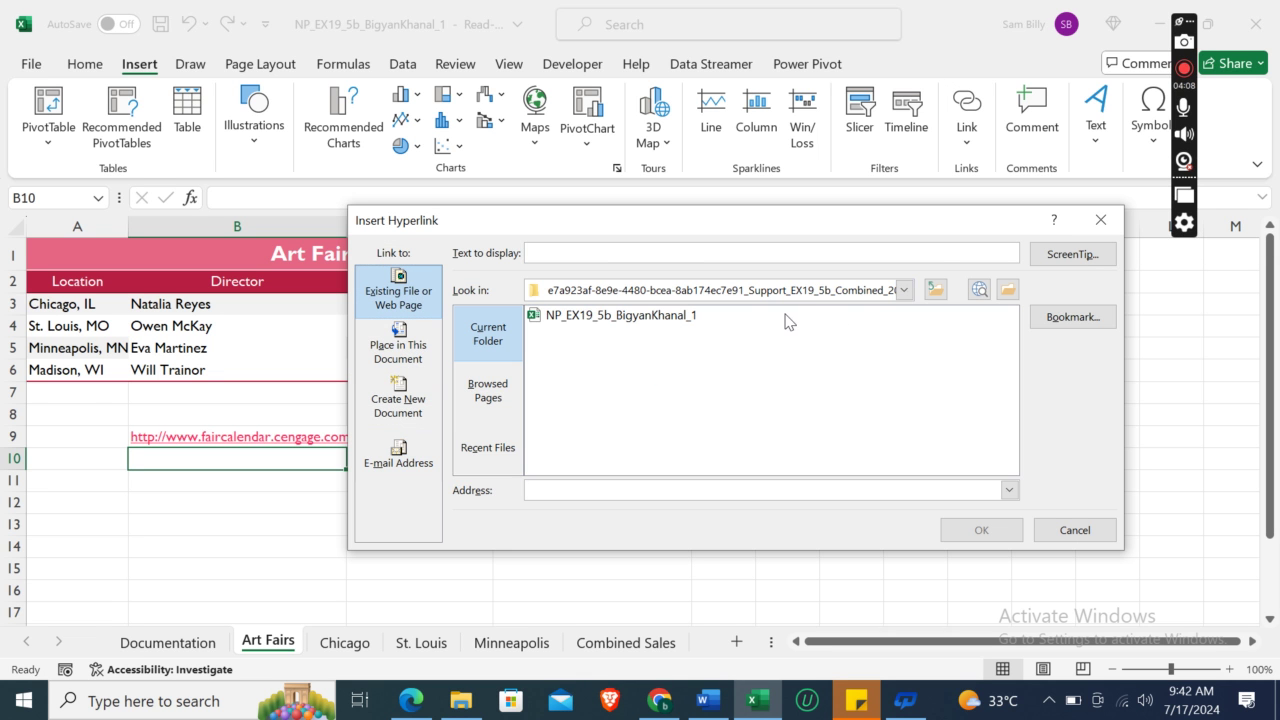
click(904, 290)
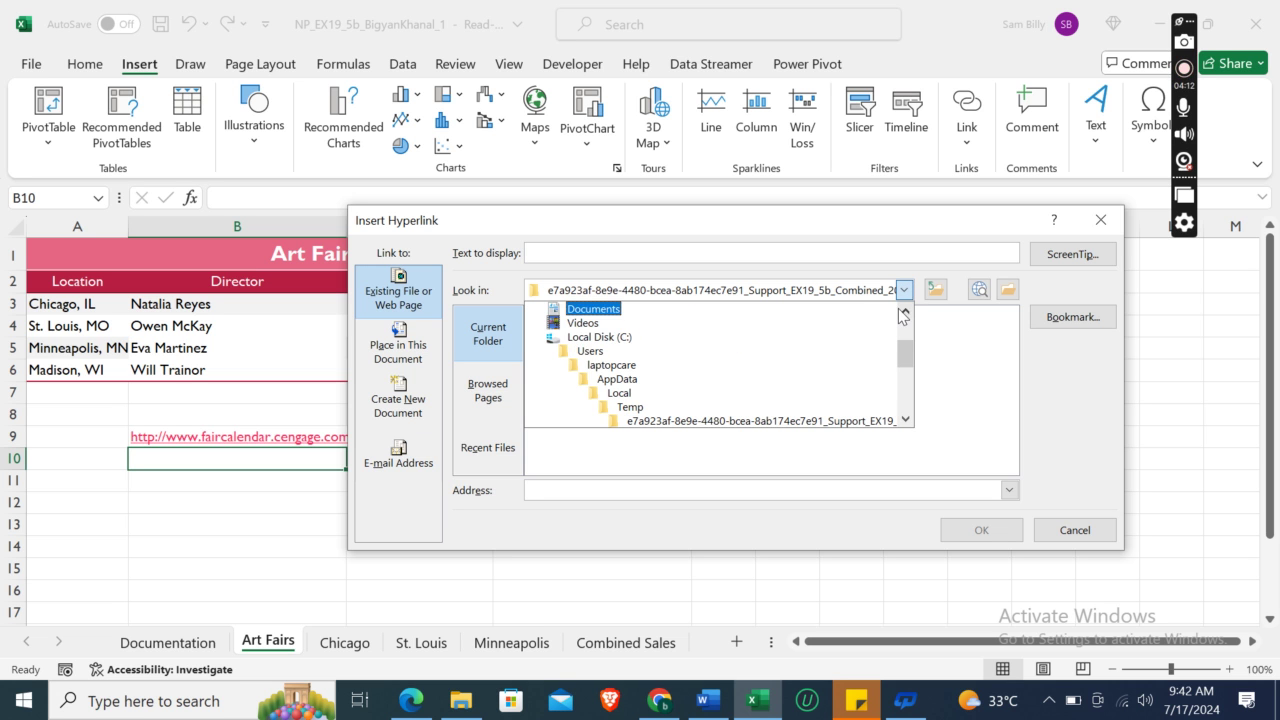
scroll(903, 316, up, 3)
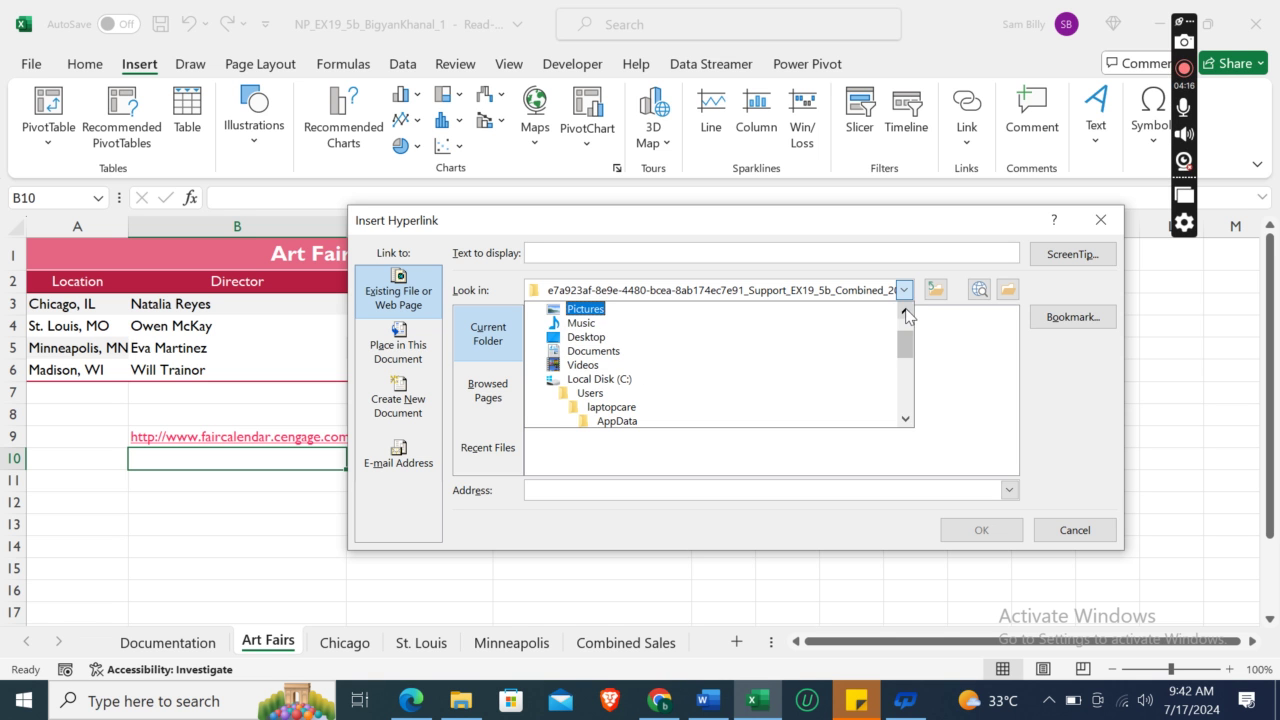
click(905, 310)
click(630, 334)
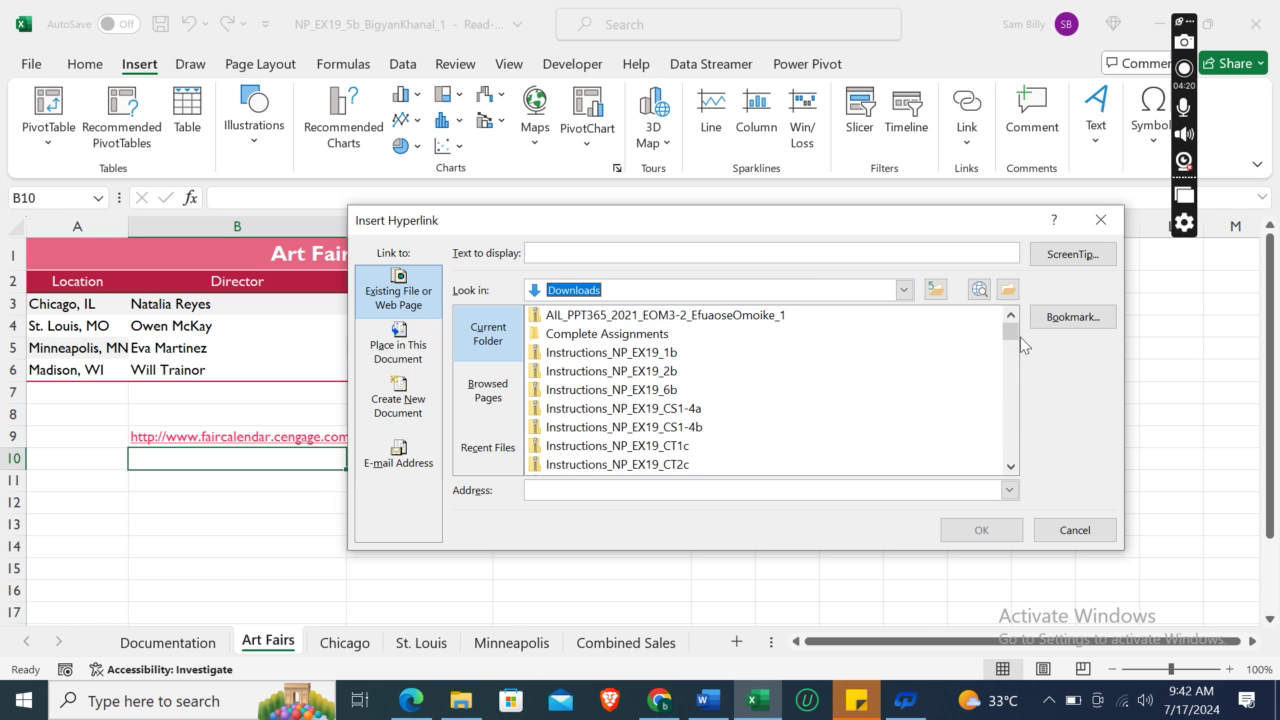
Step: Find Support_EX19_5b_Descriptions in the Downloads folder and create the B10 hyperlink to it
drag(1013, 328, 1017, 425)
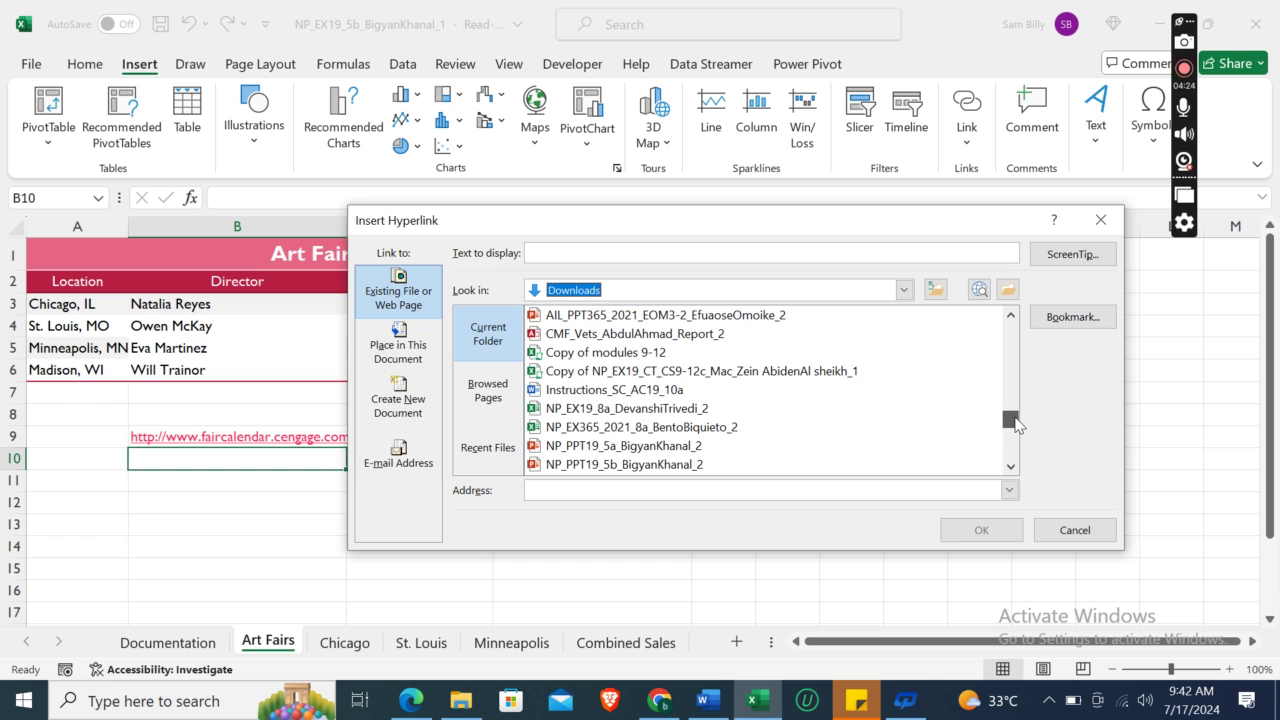
drag(1017, 425, 1025, 449)
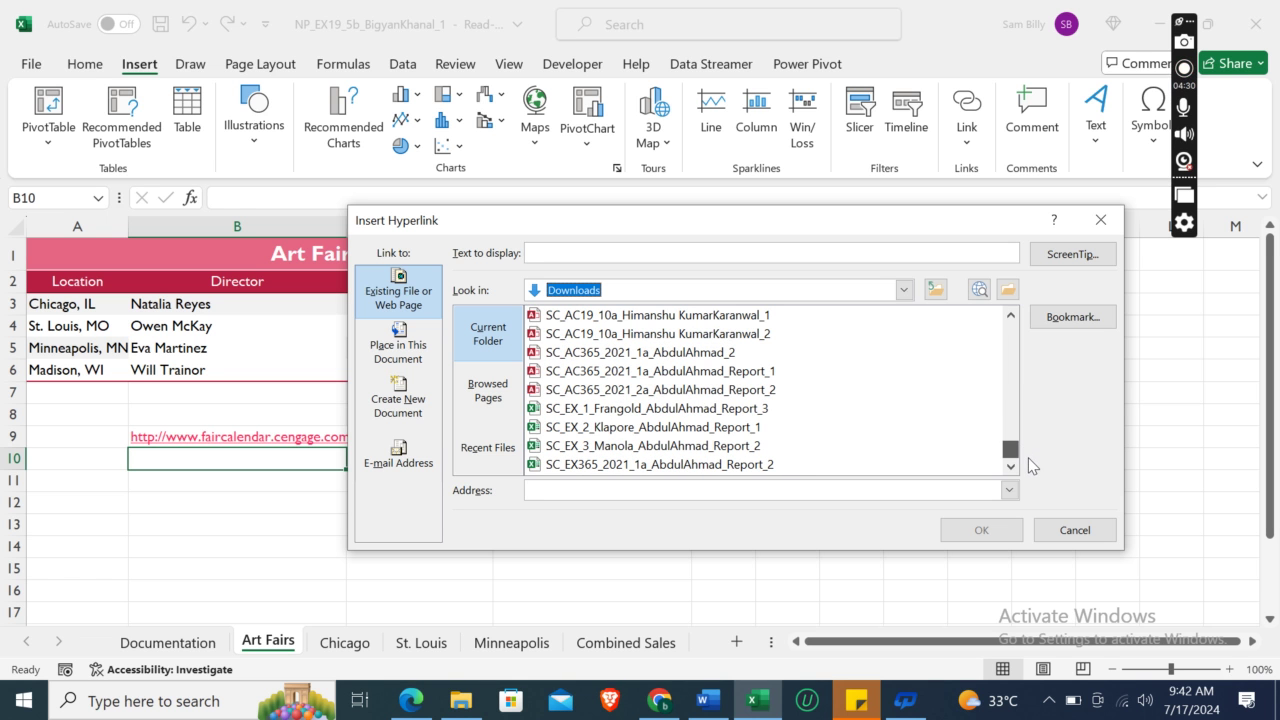
click(1009, 316)
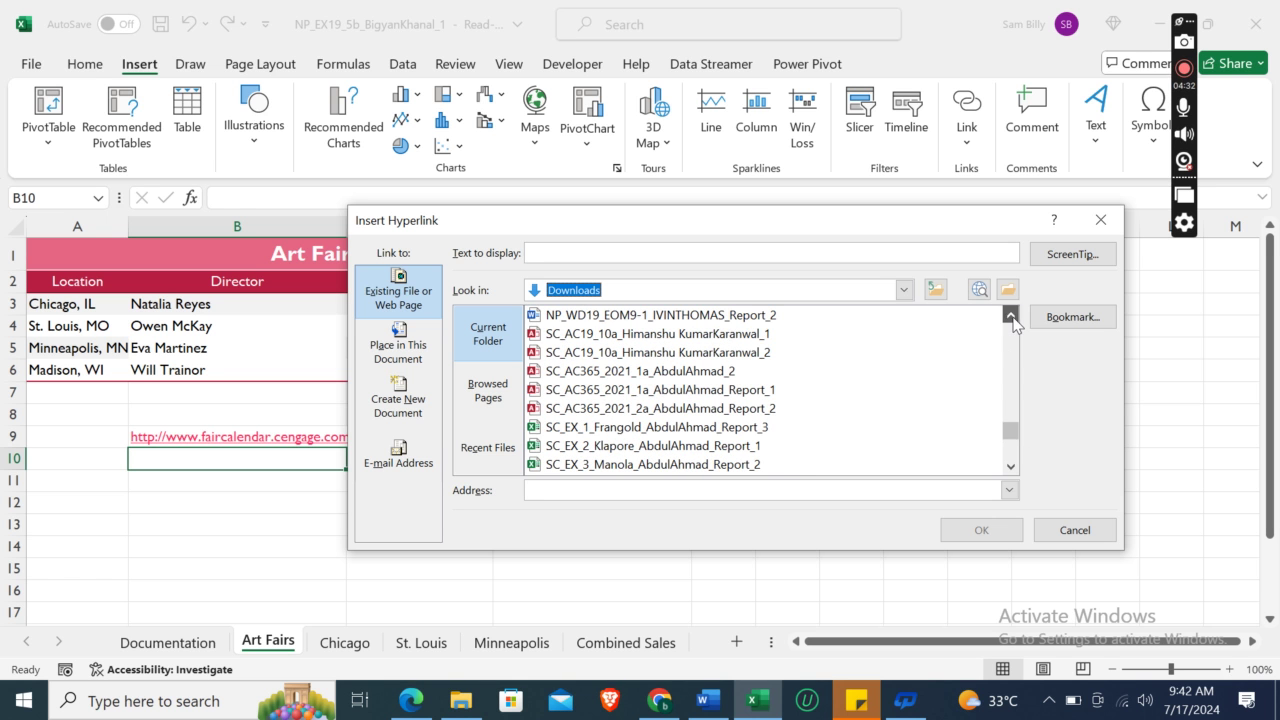
drag(1012, 467, 1015, 472)
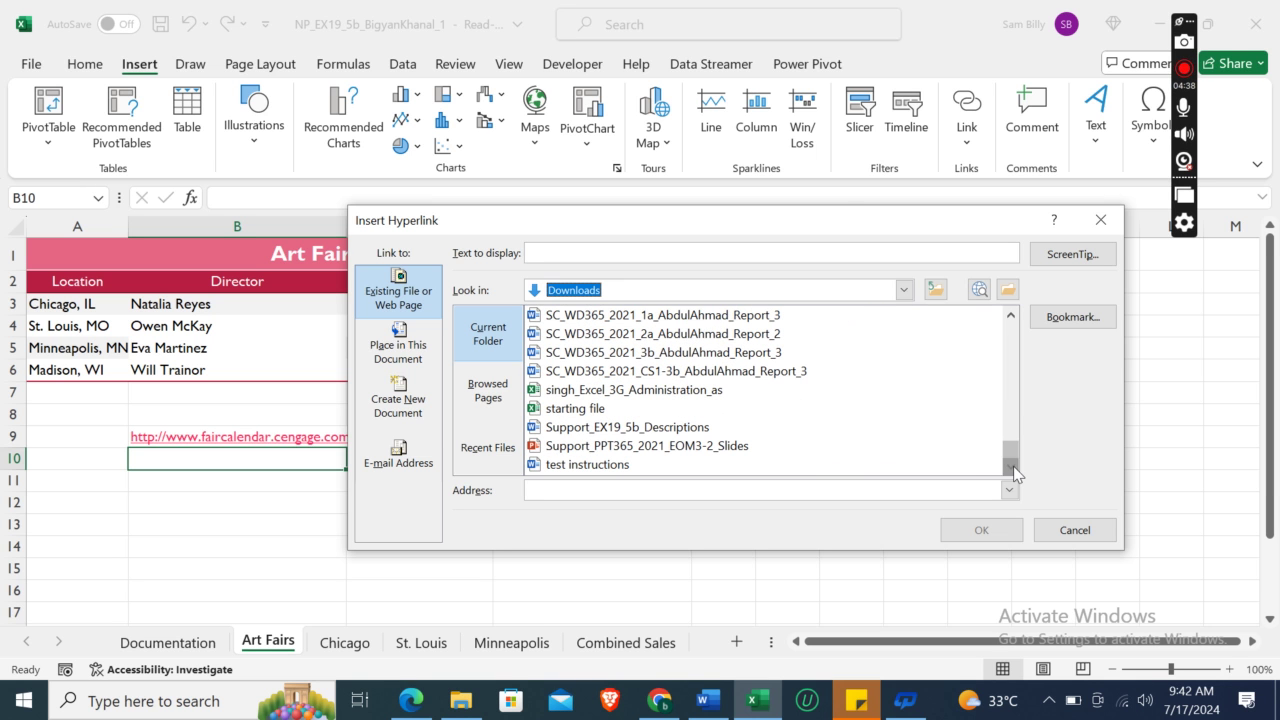
double_click(1010, 318)
drag(1010, 318, 1014, 520)
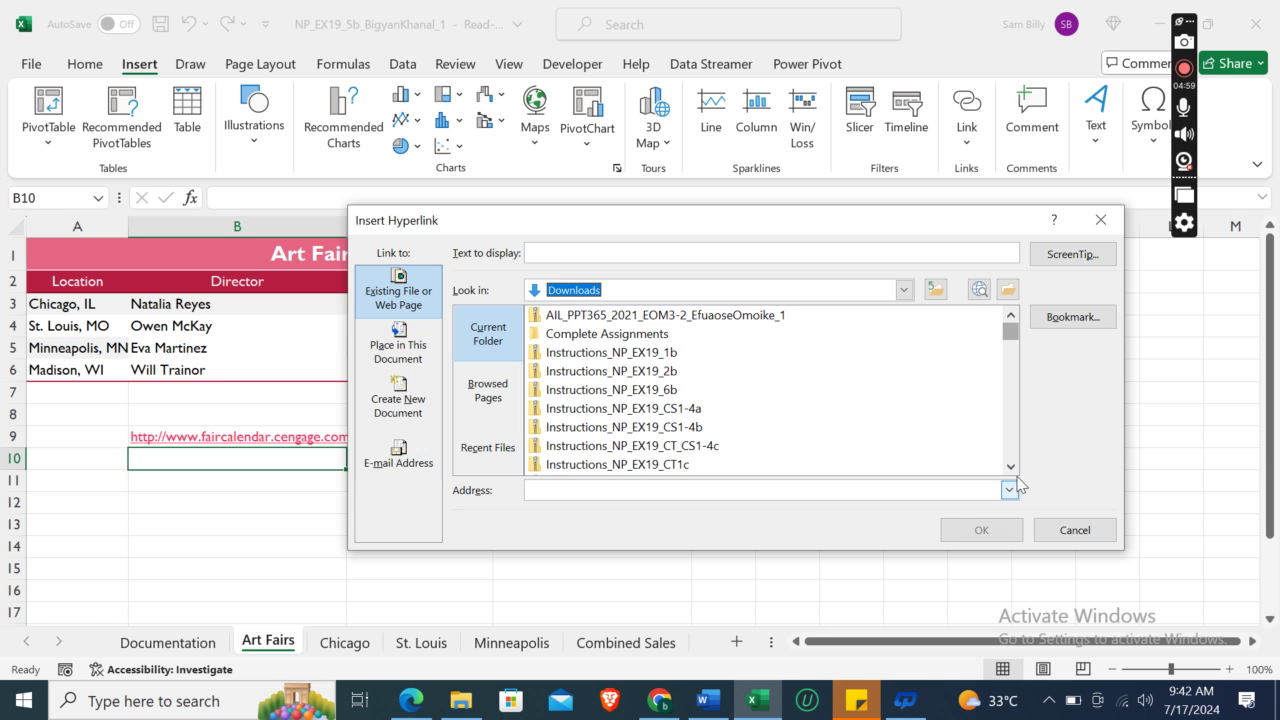
drag(1014, 344, 1010, 460)
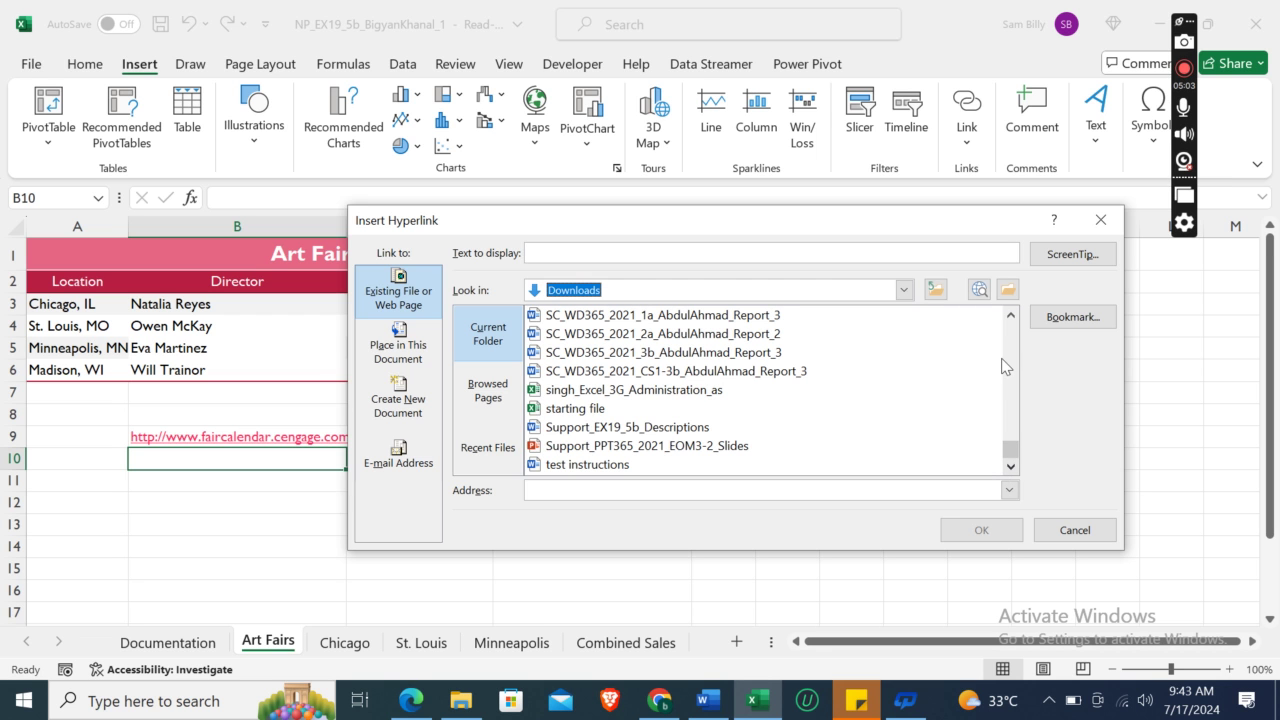
click(589, 432)
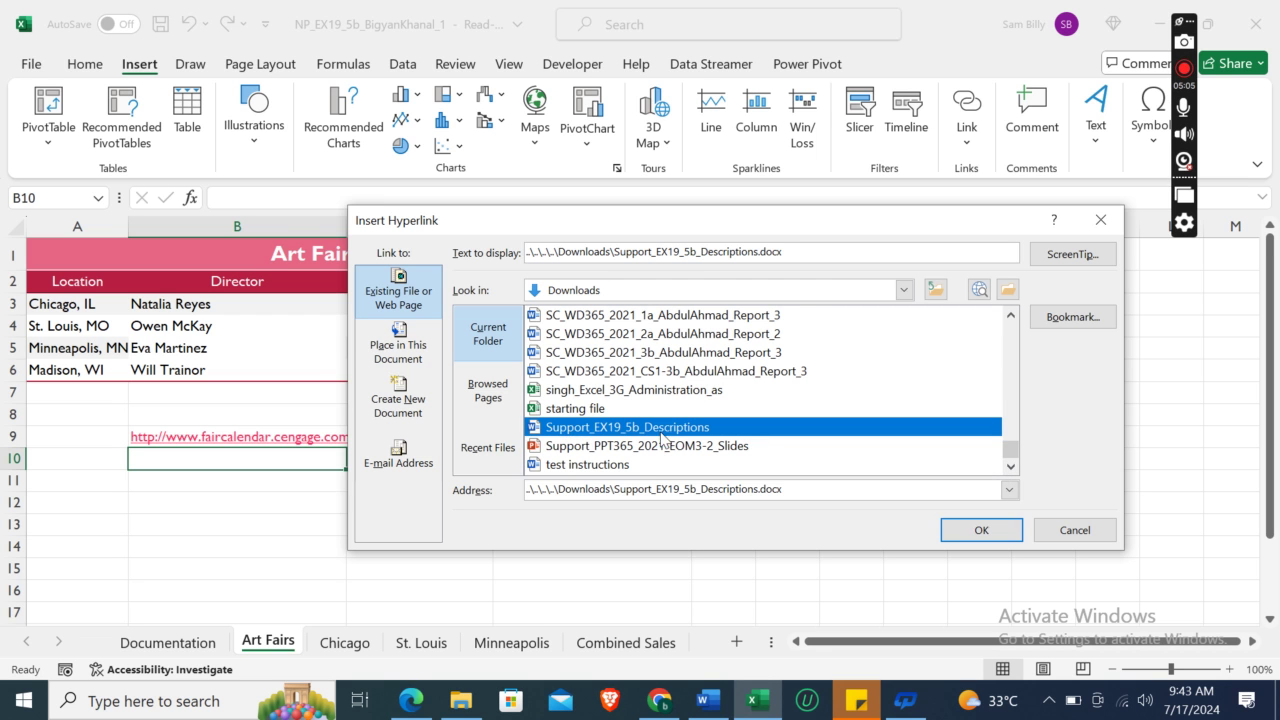
click(979, 530)
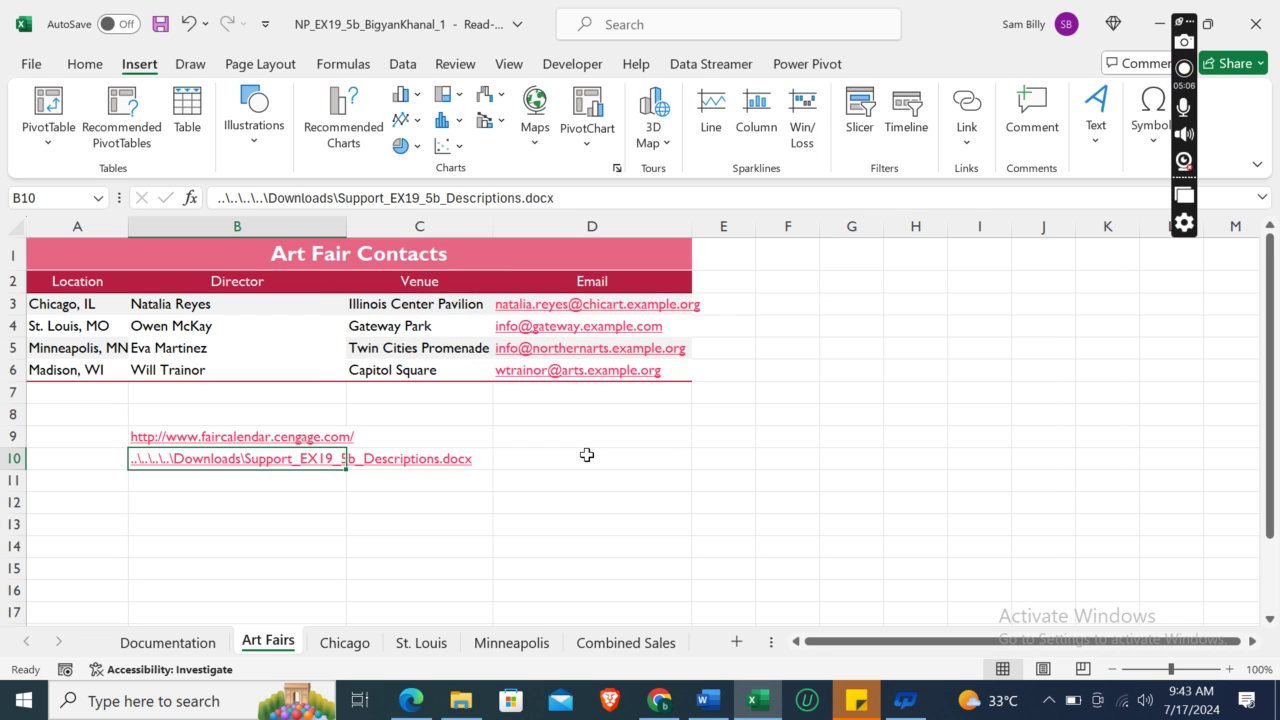
Step: Copy the display text "Art fair descriptions" from project step 4b in the Word instructions
click(708, 700)
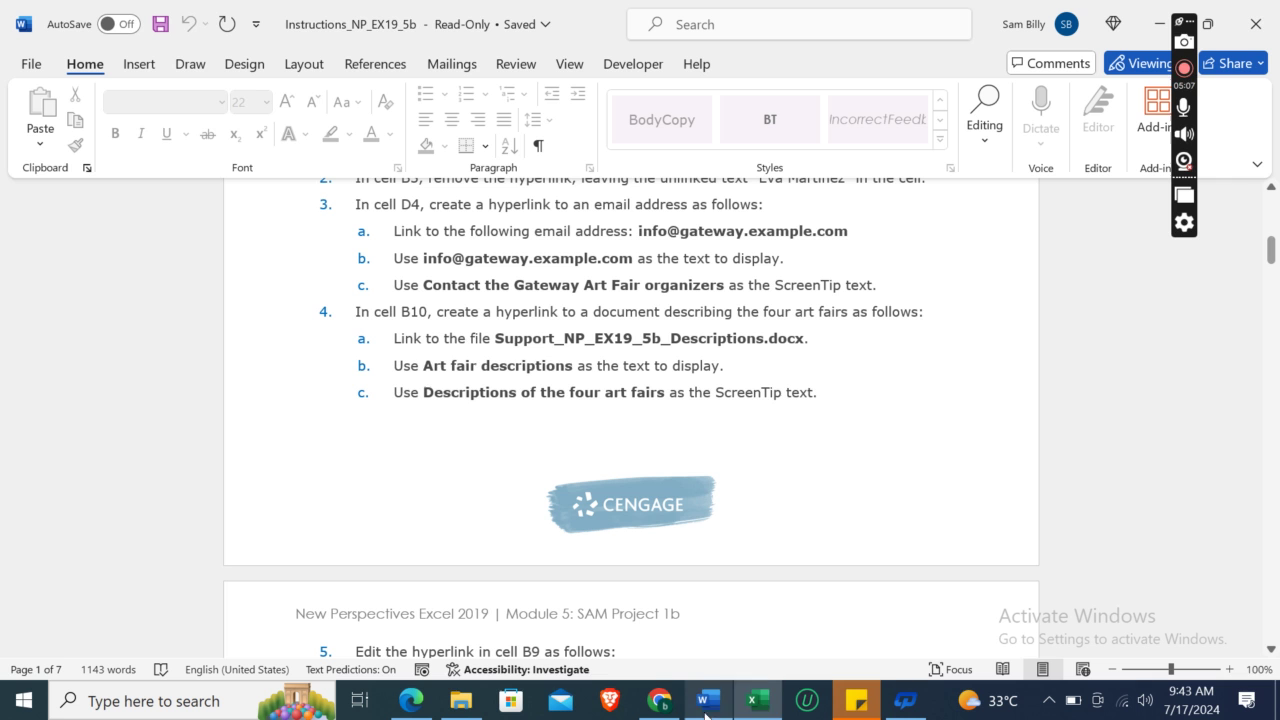
click(427, 366)
key(shift+Right)
key(shift+Right)
key(shift+Right)
key(shift+Right)
key(shift+Right)
key(shift+Right)
key(shift+Right)
key(shift+Right)
key(shift+Right)
key(shift+Right)
key(shift+Right)
key(shift+Right)
key(shift+Right)
key(shift+Right)
key(shift+Right)
key(shift+Right)
key(shift+Right)
key(shift+Right)
key(shift+Right)
key(shift+Right)
key(ctrl+c)
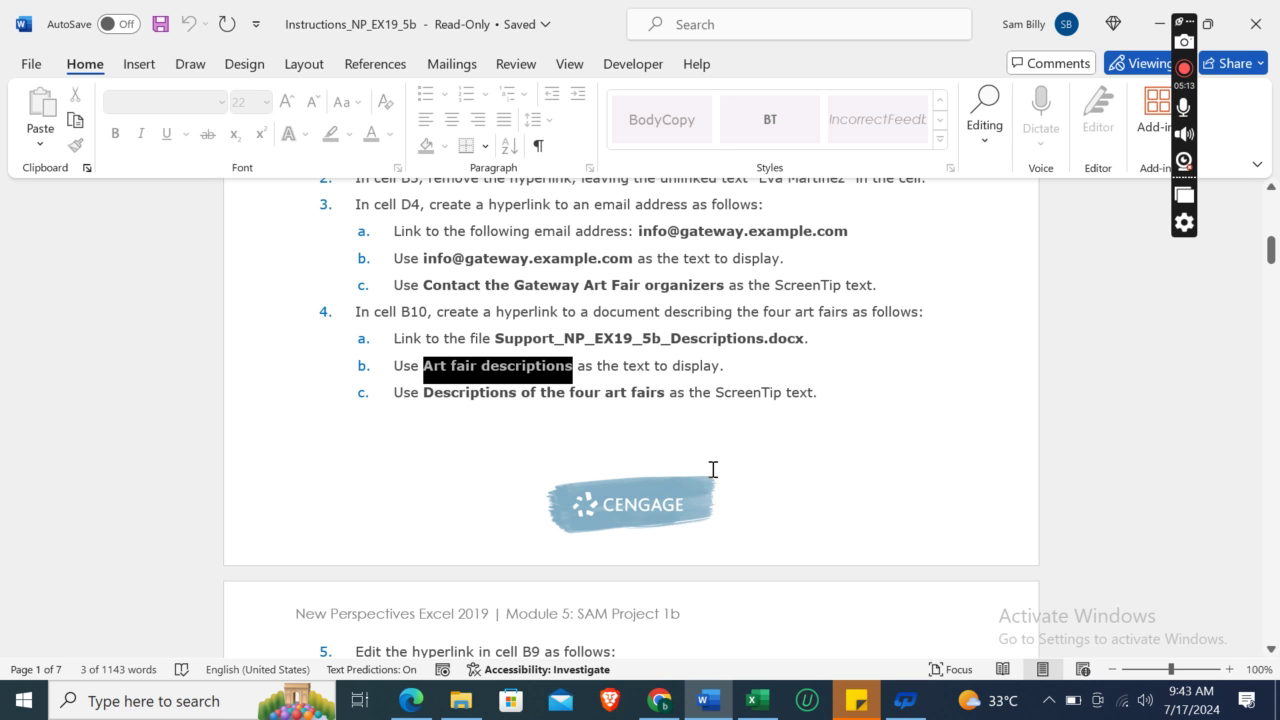
Step: Edit the B10 hyperlink in Excel and replace its text to display with "Art fair descriptions"
click(758, 700)
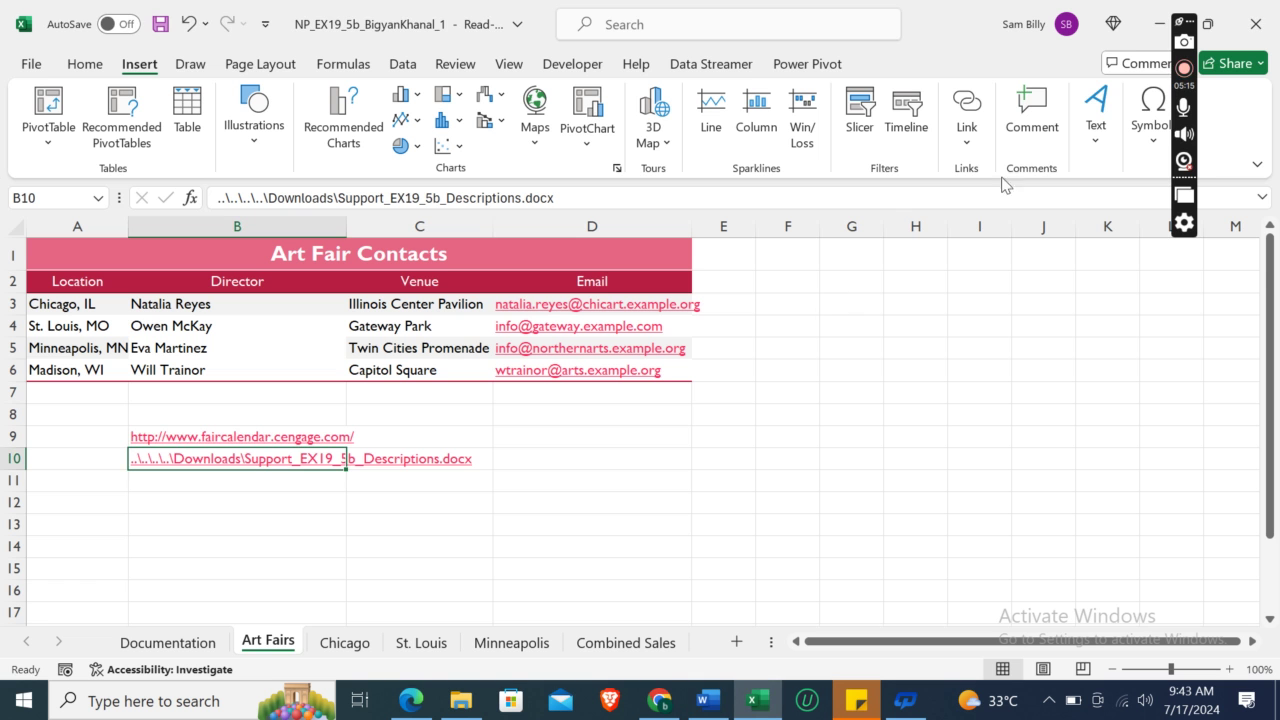
click(966, 143)
click(925, 252)
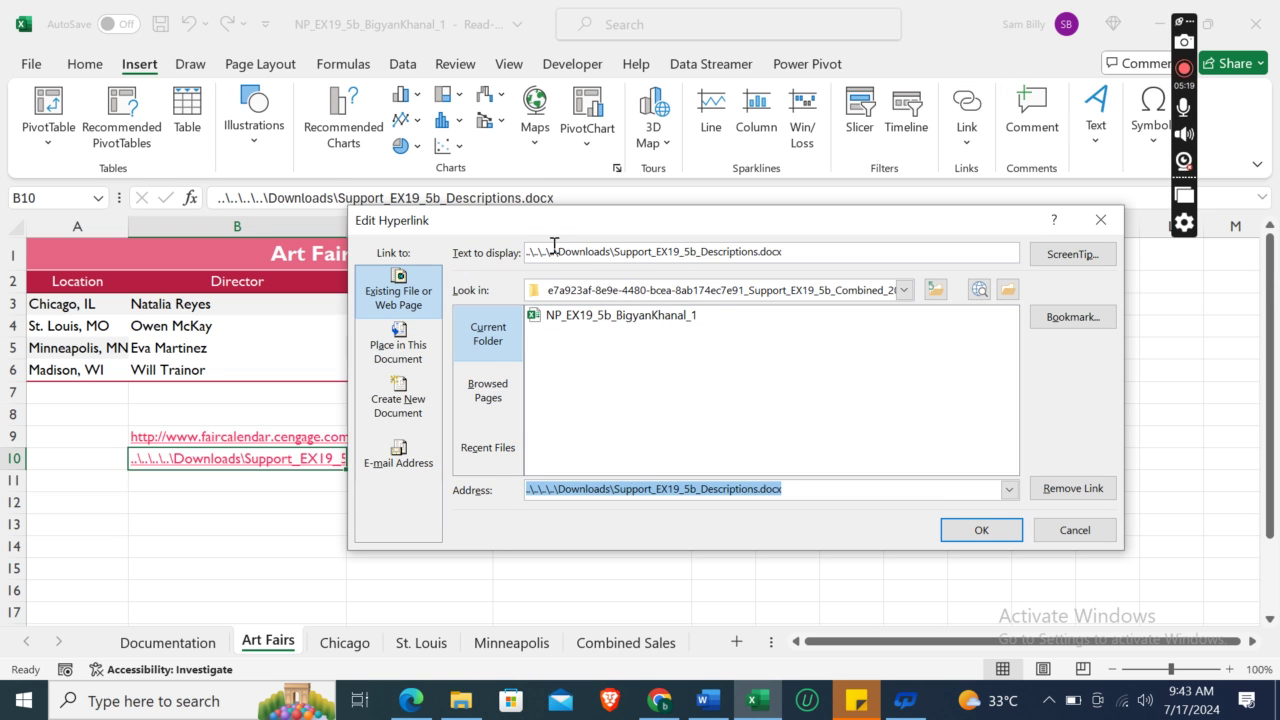
click(546, 249)
key(ctrl+a)
key(BackSpace)
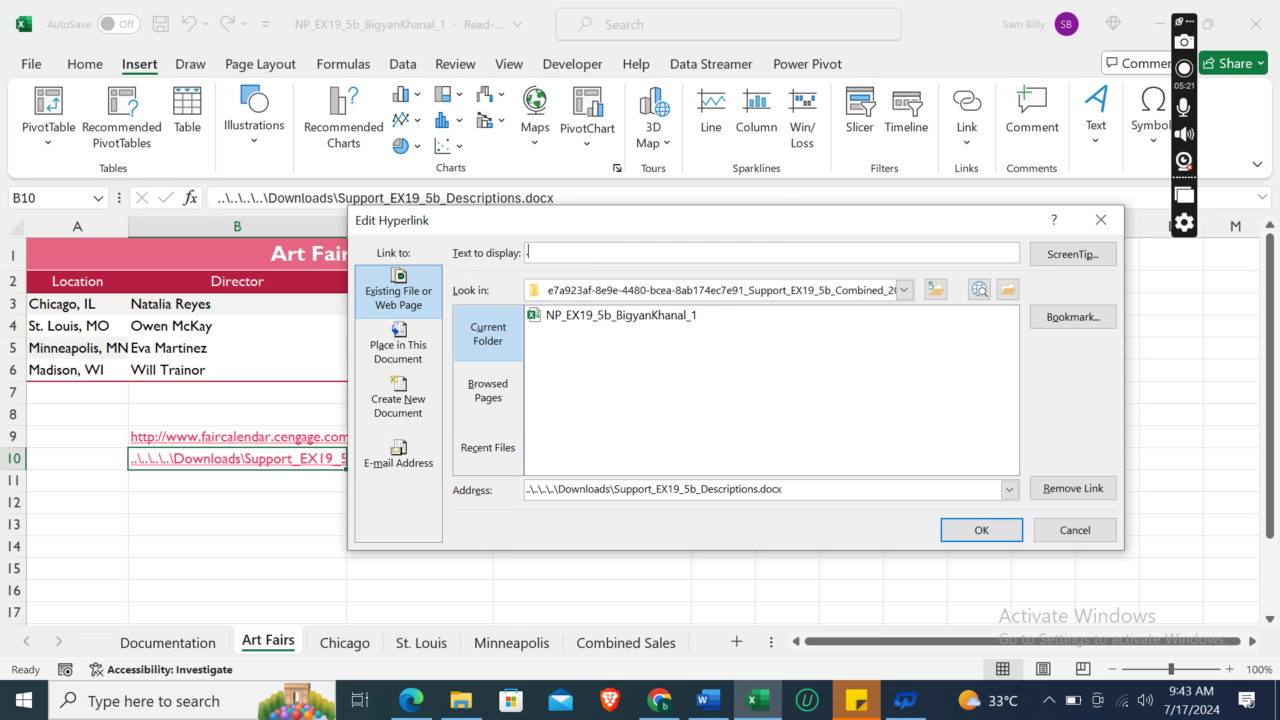
key(ctrl+v)
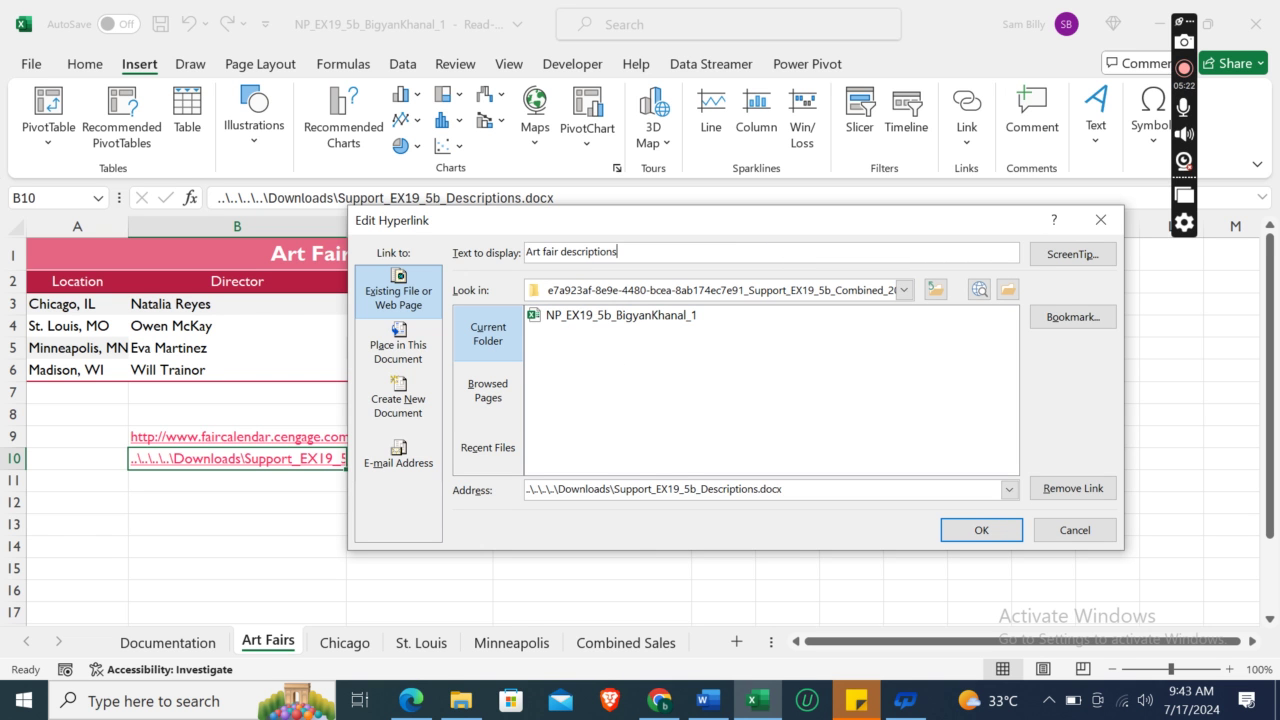
Step: Copy the ScreenTip text "Descriptions of the four art fairs" from project step 4c in the Word instructions
click(705, 702)
click(424, 393)
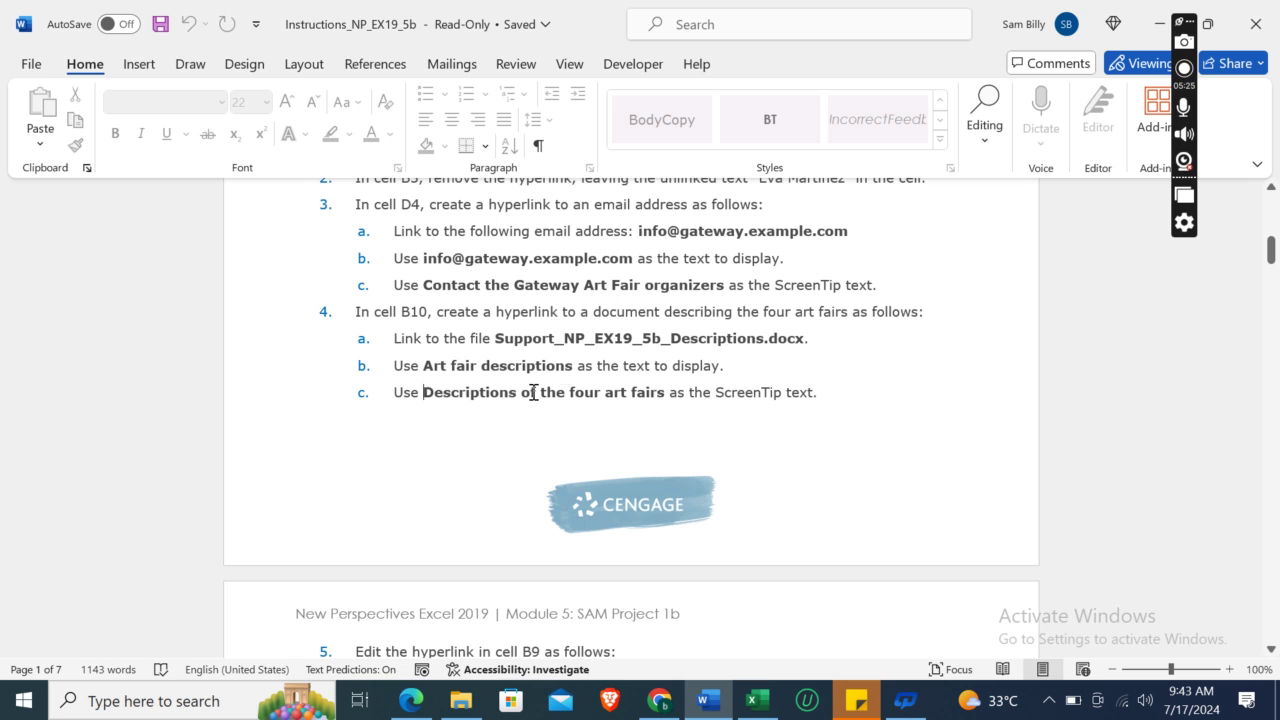
key(shift+Right)
key(shift+Right)
key(shift+Right)
key(shift+Right)
key(shift+Right)
key(shift+Right)
key(shift+Right)
key(shift+Right)
key(shift+Right)
key(shift+Right)
key(shift+Right)
key(shift+Right)
key(shift+Right)
key(shift+Right)
key(shift+Right)
key(shift+Right)
key(shift+Right)
key(shift+Right)
key(shift+Right)
key(shift+Right)
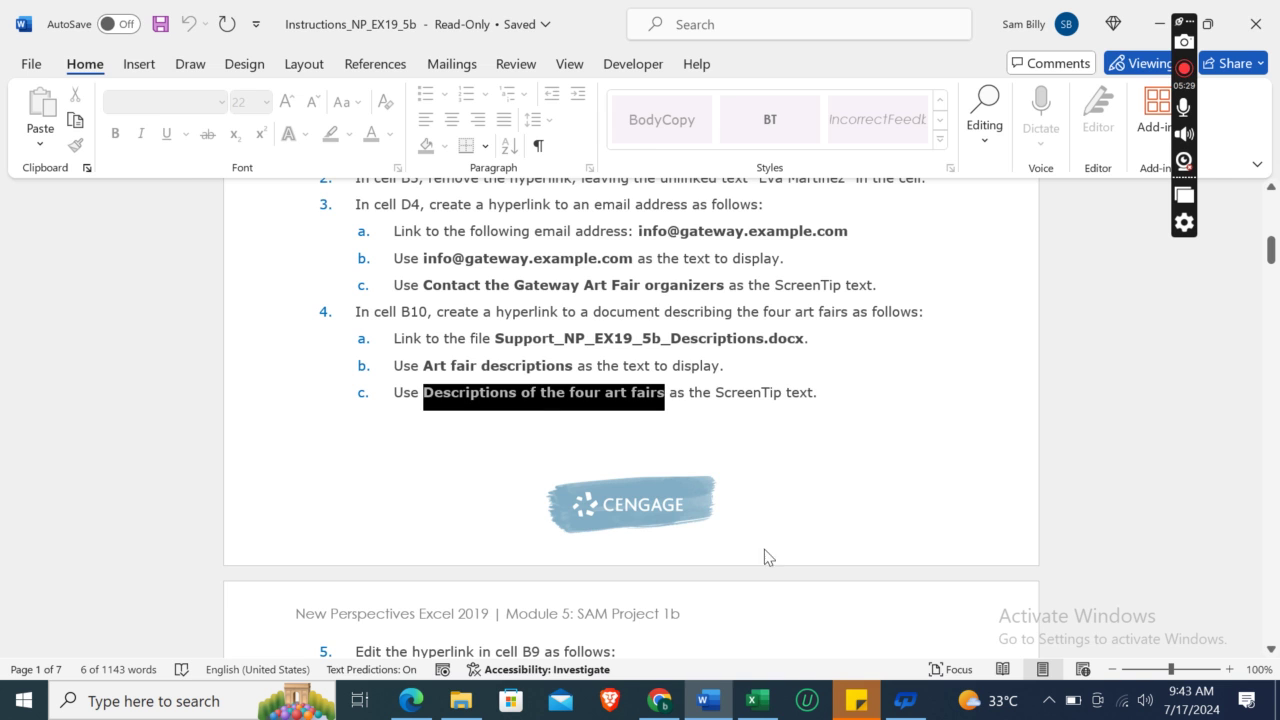
Step: Set the B10 hyperlink's ScreenTip to "Descriptions of the four art fairs" in Excel and apply the hyperlink changes
click(757, 700)
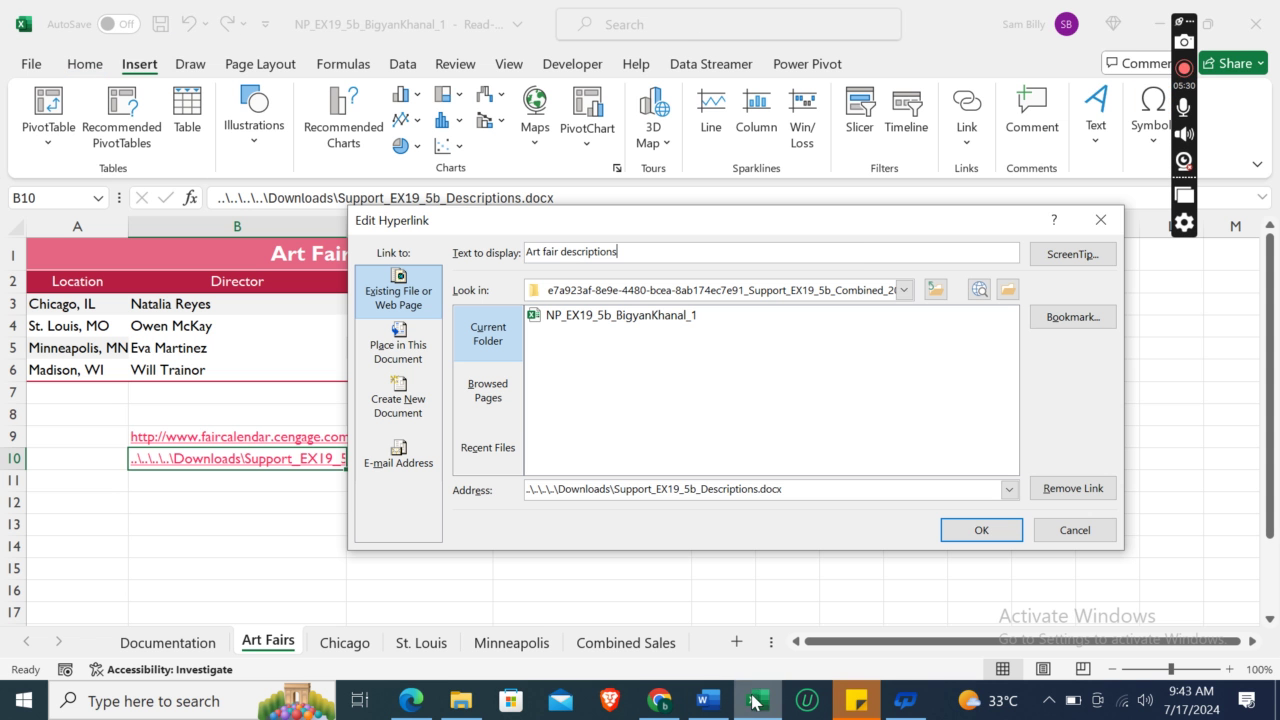
click(1073, 256)
text(Descriptions of the four art fairs)
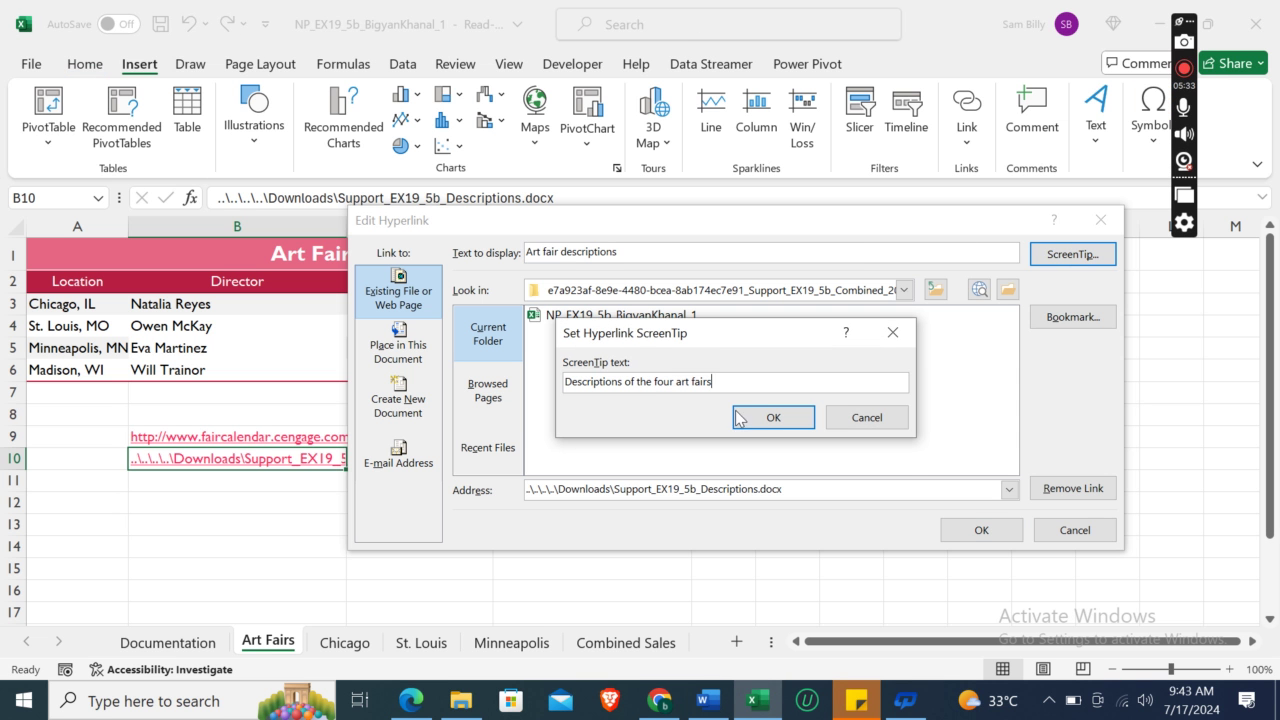
click(772, 417)
click(975, 531)
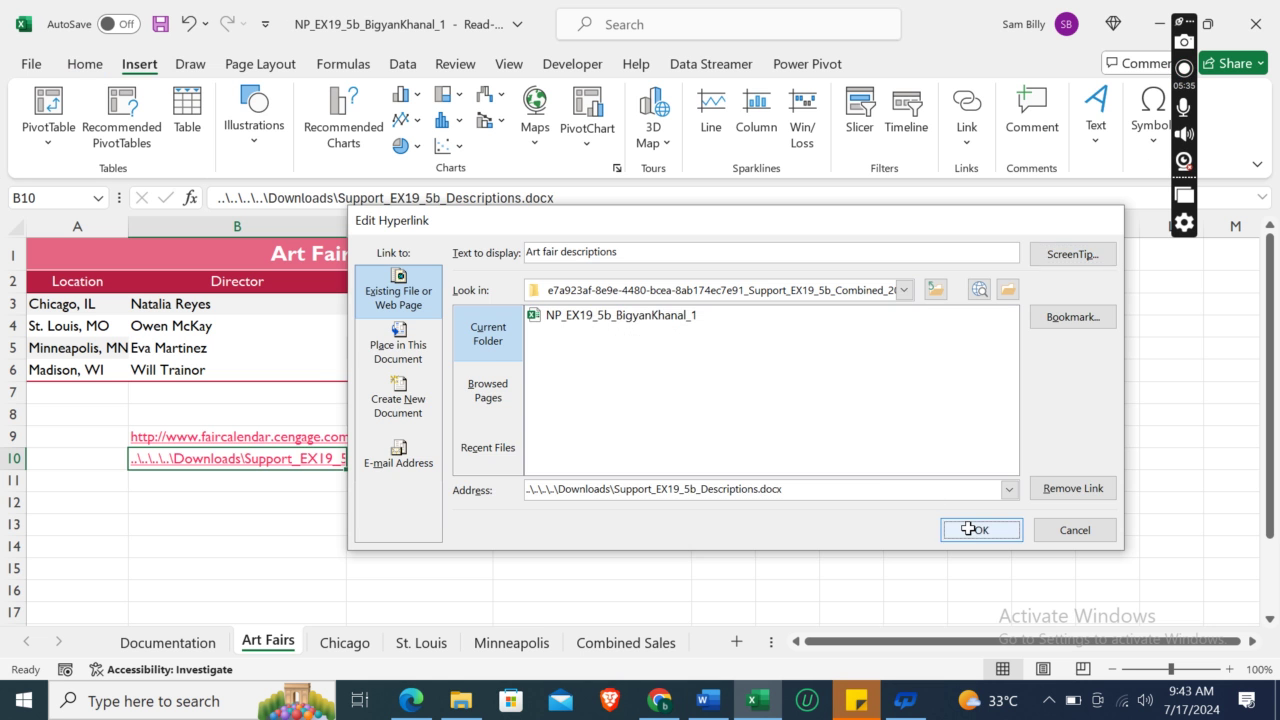
click(623, 527)
Step: Check project step 5 in the Word instructions and open the hyperlink in cell B9 for editing in Excel
click(708, 701)
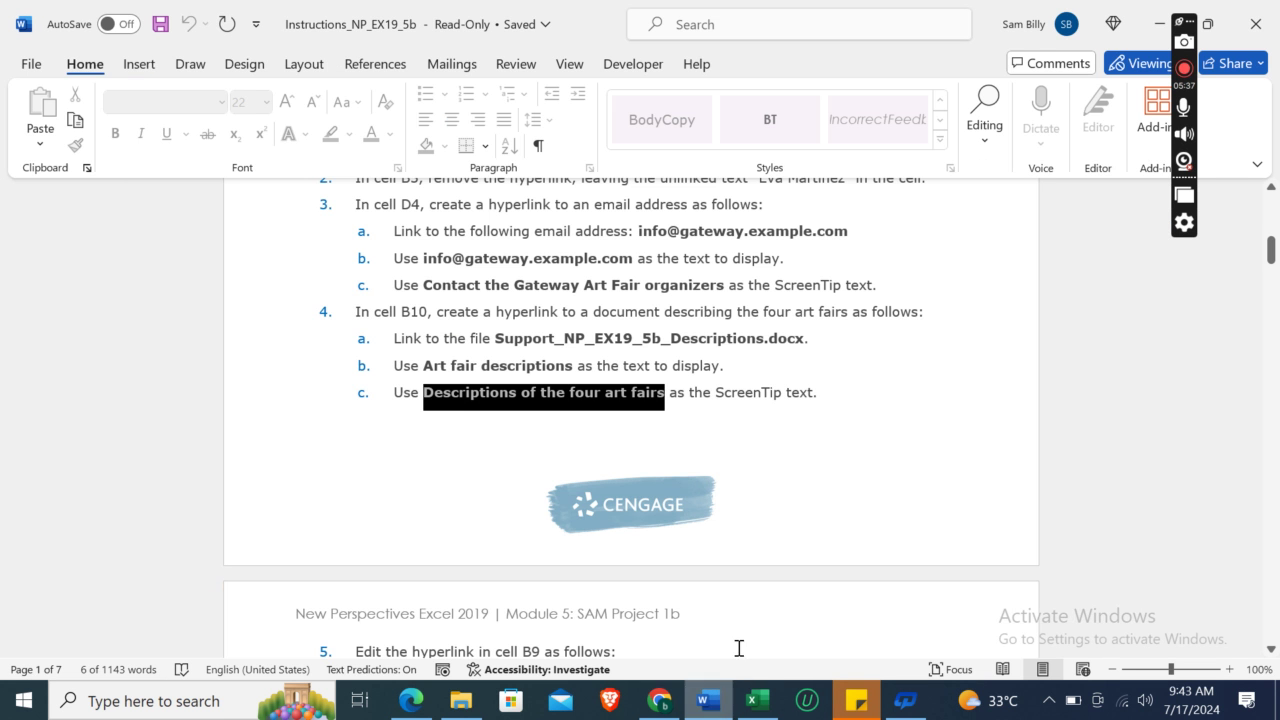
drag(1277, 273, 1276, 287)
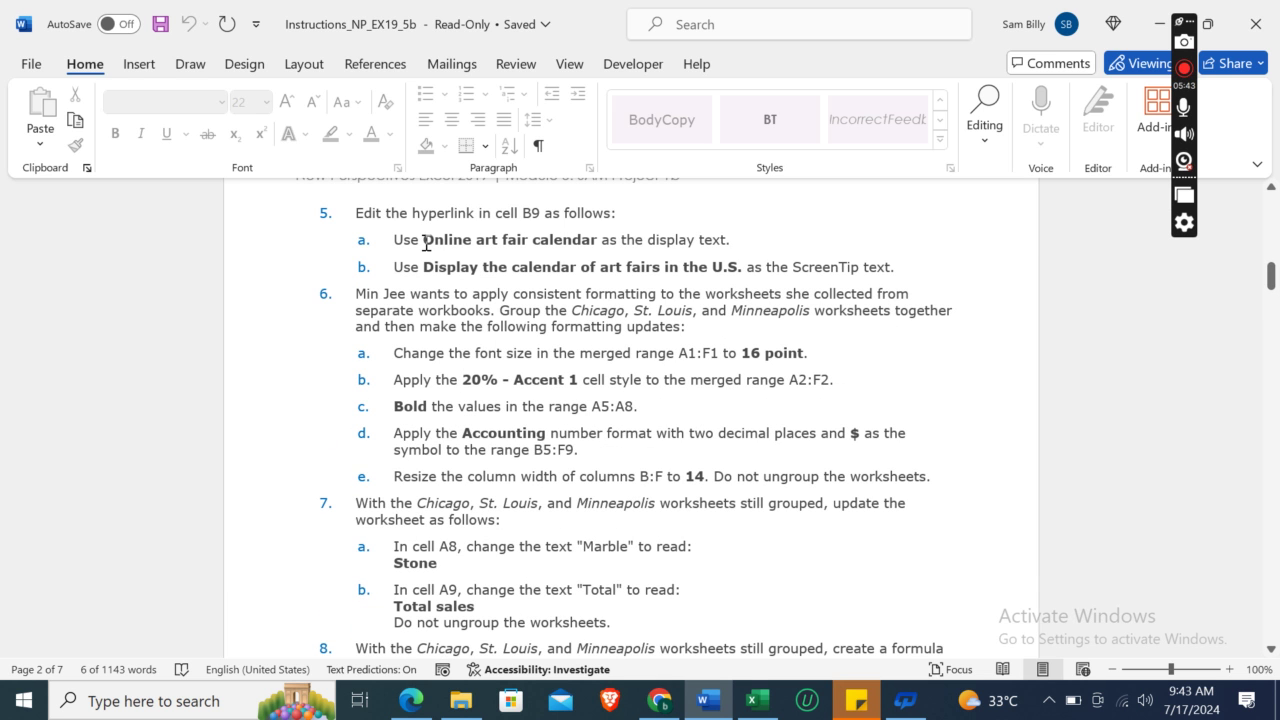
click(758, 701)
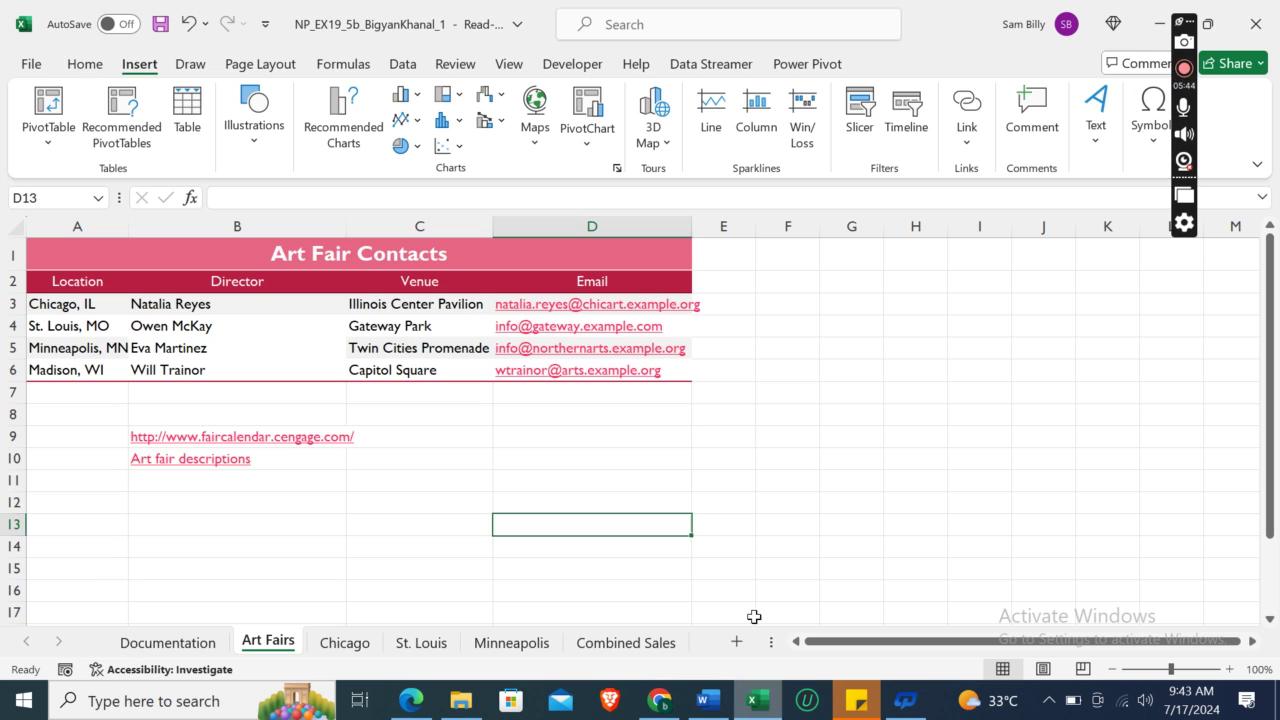
click(289, 466)
key(Up)
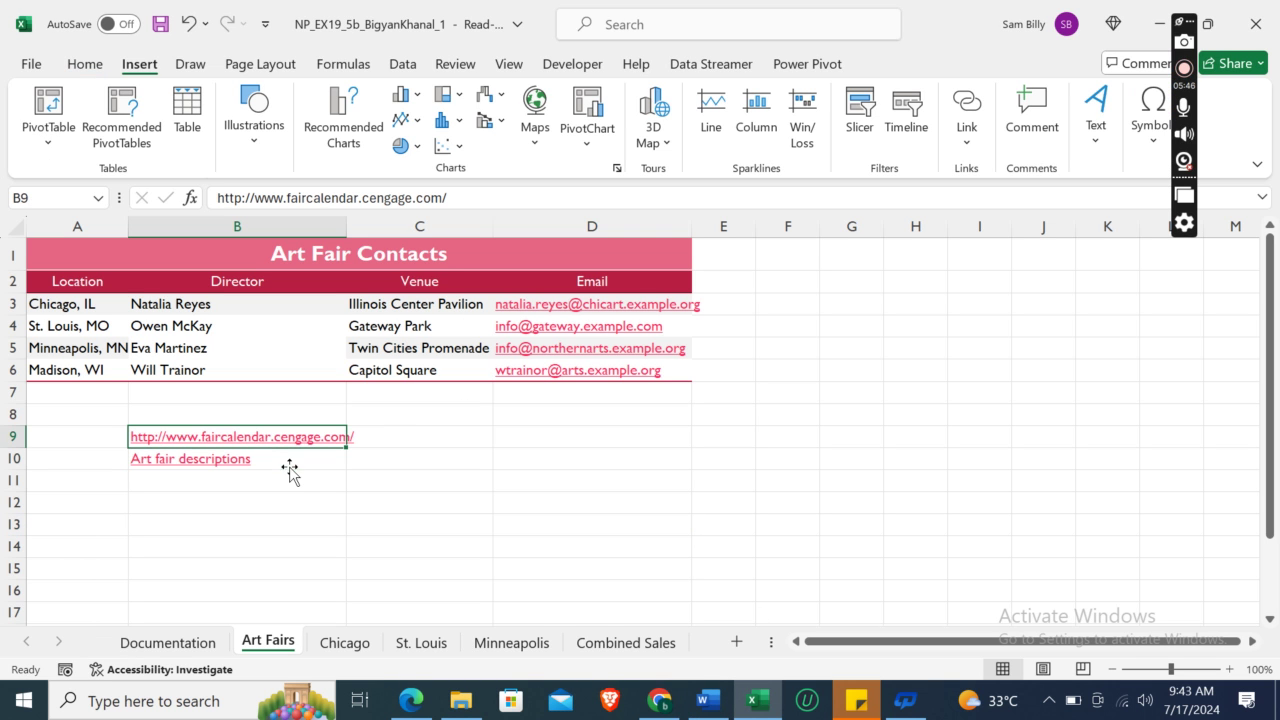
click(960, 152)
click(913, 254)
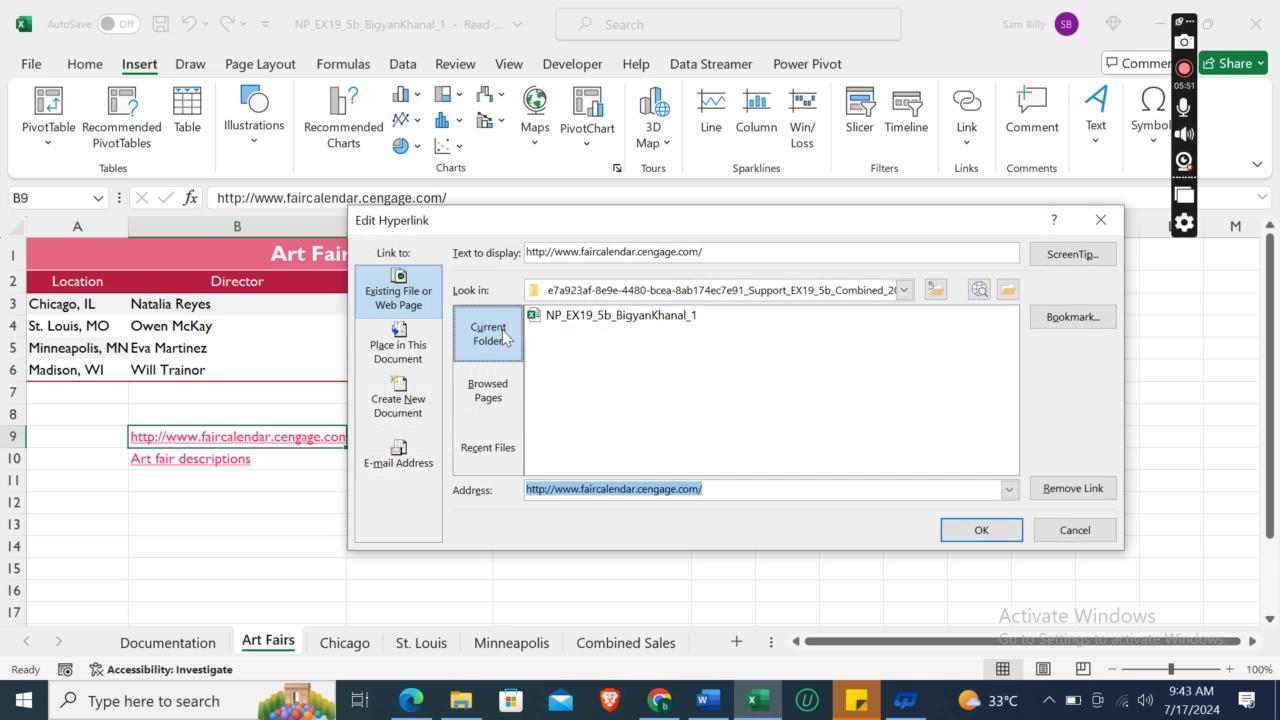
Step: Copy the display text "Online art fair calendar" from project step 5a in the Word instructions
click(708, 700)
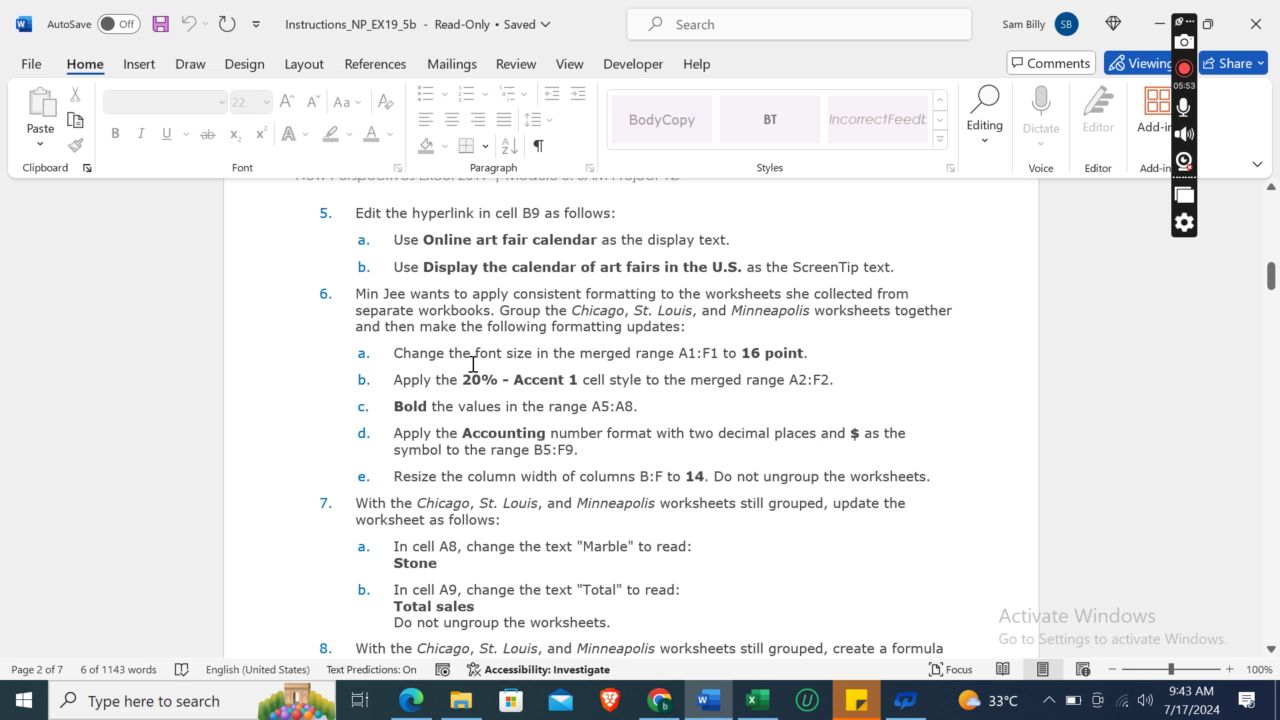
click(427, 243)
key(shift+Right)
key(shift+Right)
key(shift+Right)
key(shift+Right)
key(shift+Right)
key(shift+Right)
key(shift+Right)
key(shift+Right)
key(shift+Right)
key(shift+Right)
key(shift+Right)
key(shift+Right)
key(shift+Right)
key(shift+Right)
key(shift+Right)
key(shift+Right)
key(shift+Right)
key(shift+Right)
key(shift+Right)
key(shift+Right)
key(shift+Right)
key(shift+Right)
key(shift+Right)
key(ctrl+c)
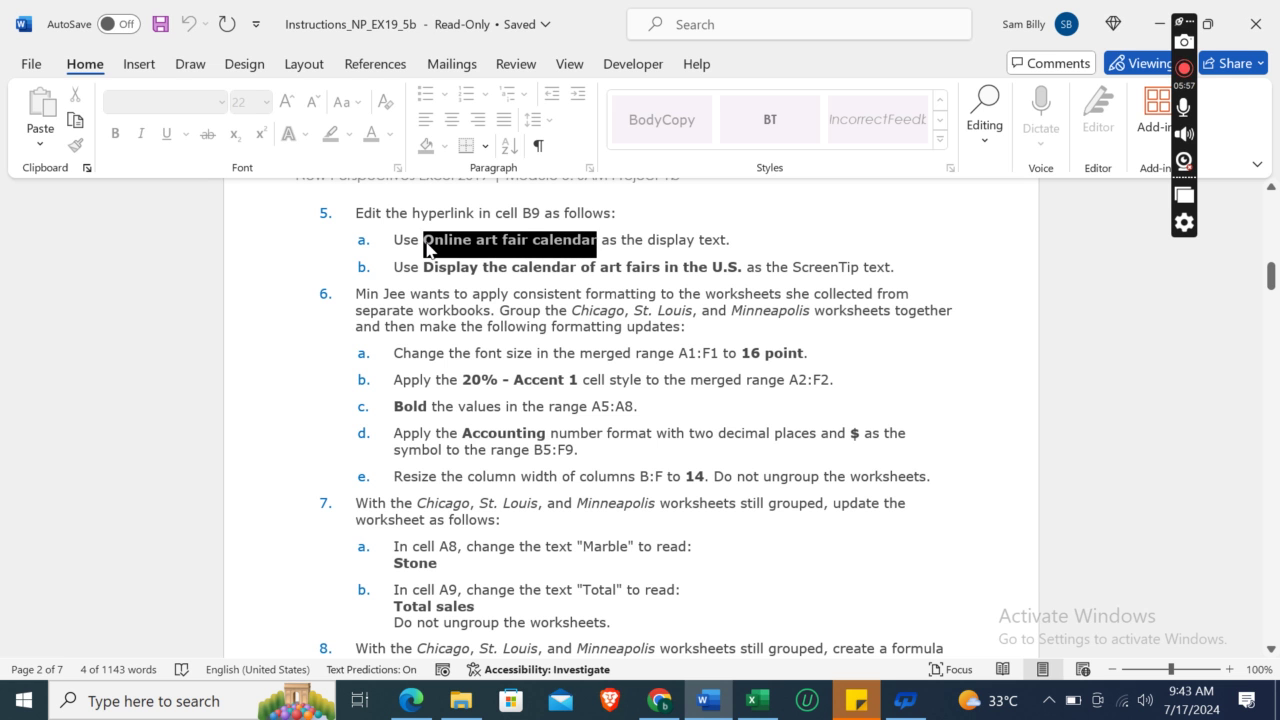
Step: Replace the B9 hyperlink's text to display with "Online art fair calendar" in Excel
click(757, 700)
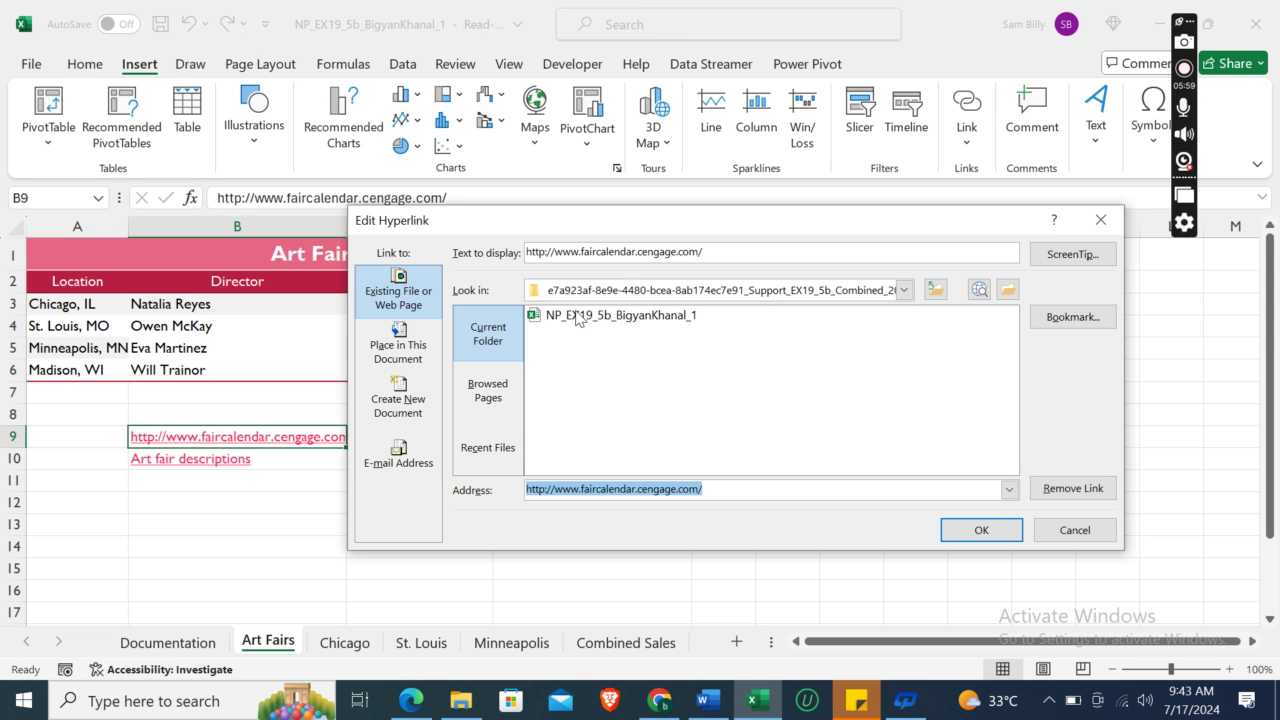
click(521, 254)
key(ctrl+a)
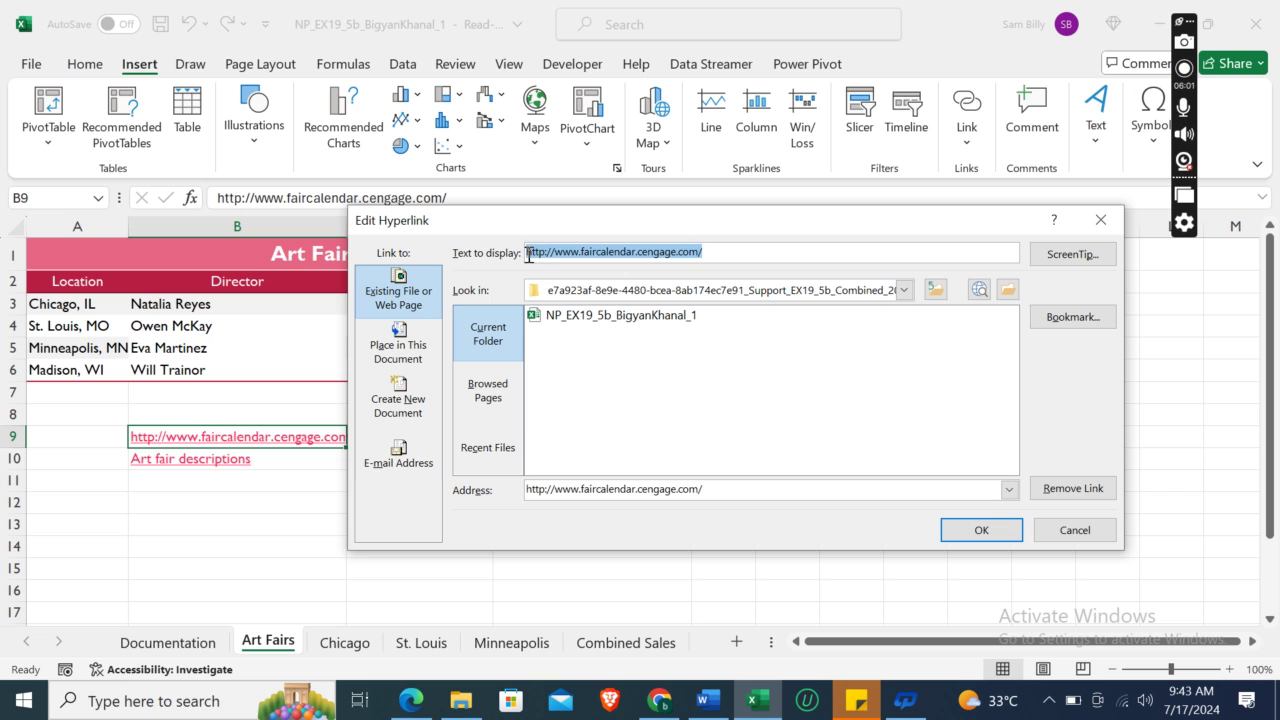
key(ctrl+v)
Step: Copy the ScreenTip text "Display the calendar of art fairs in the U.S." from project step 5b in the Word instructions
click(707, 700)
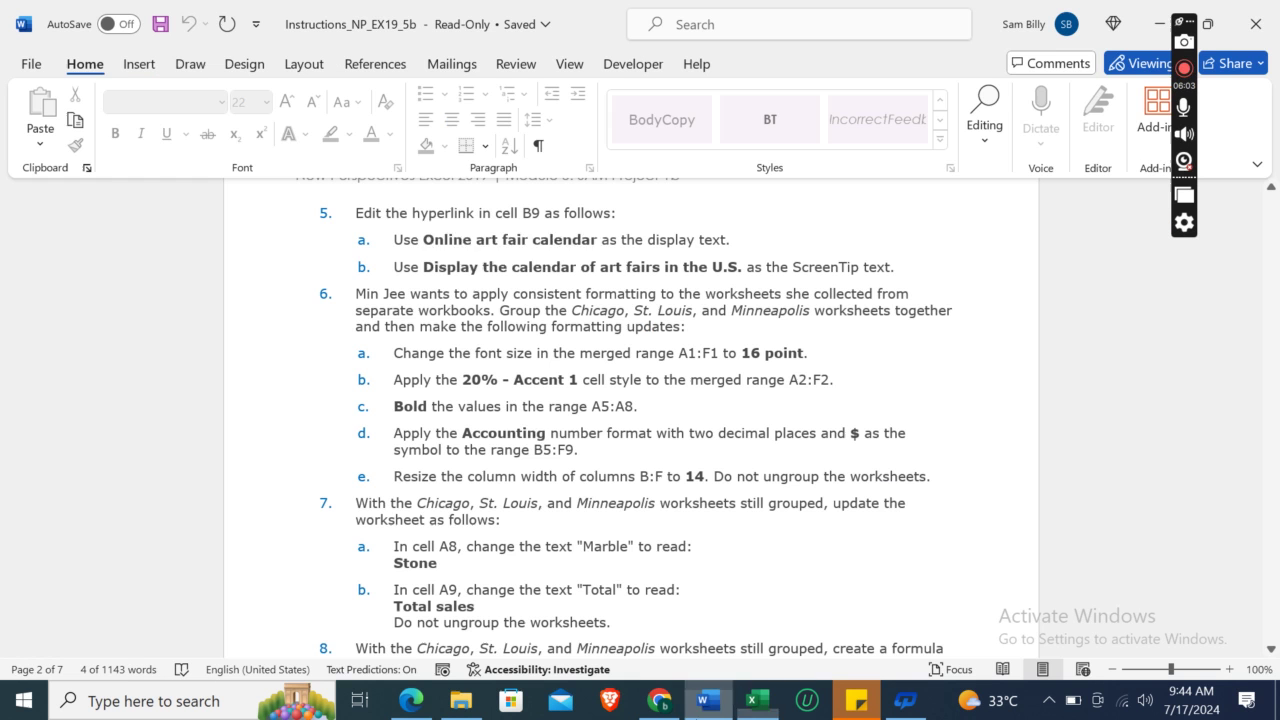
click(423, 265)
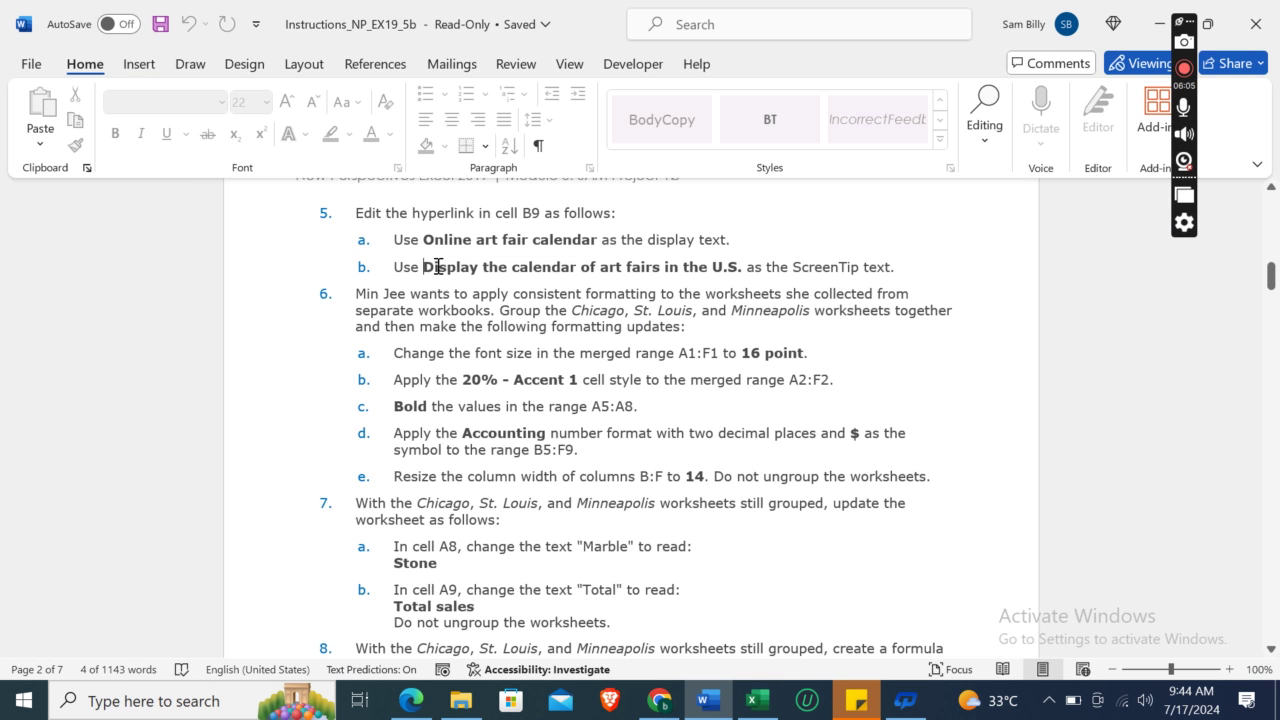
key(shift+Right)
key(shift+Right)
key(shift+Right)
key(shift+Right)
key(shift+Right)
key(shift+Right)
key(shift+Right)
key(shift+Right)
key(shift+Right)
key(shift+Right)
key(shift+Right)
key(shift+Right)
key(shift+Right)
key(shift+Right)
key(shift+Right)
key(shift+Right)
key(shift+Right)
key(shift+Right)
key(shift+Right)
key(shift+Right)
key(shift+Right)
key(shift+Right)
key(shift+Right)
key(shift+Right)
key(shift+Right)
key(shift+Right)
key(shift+Right)
key(shift+Right)
key(shift+Right)
key(shift+Right)
key(shift+Right)
key(shift+Right)
key(shift+Right)
key(shift+Right)
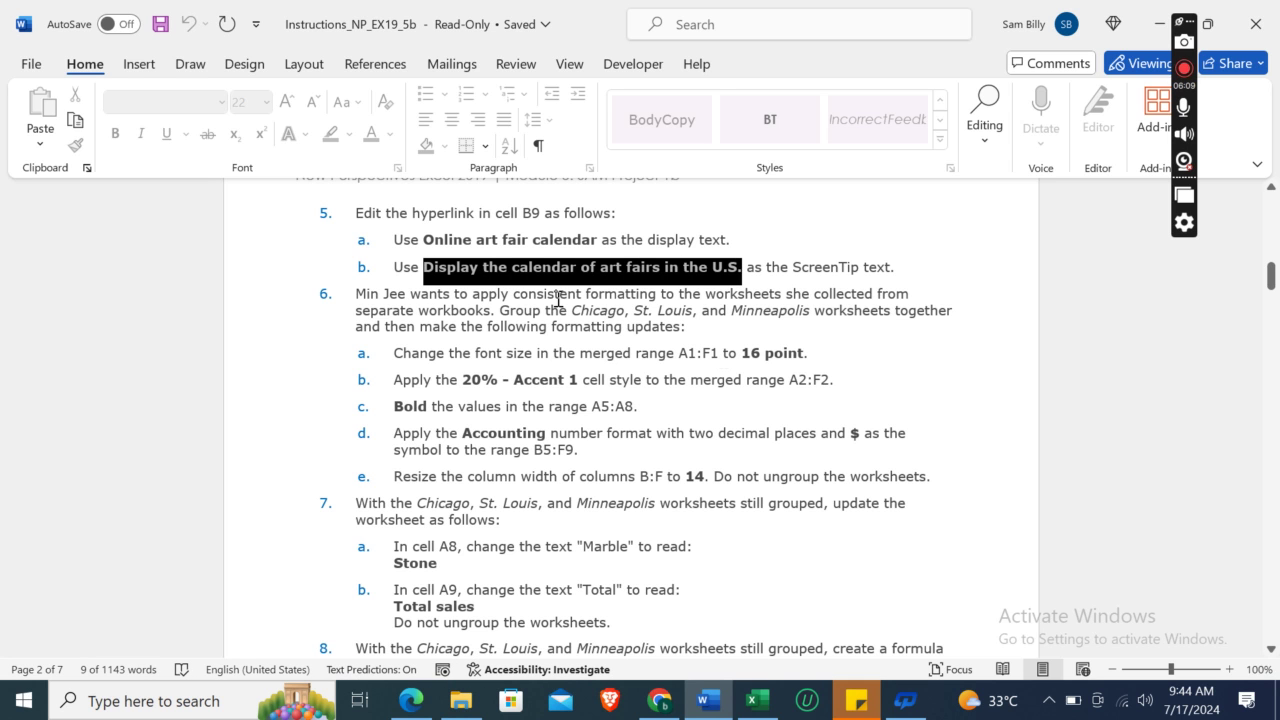
Step: Set the B9 hyperlink's ScreenTip to "Display the calendar of art fairs in the U.S." in Excel and apply the hyperlink changes
key(alt+Tab)
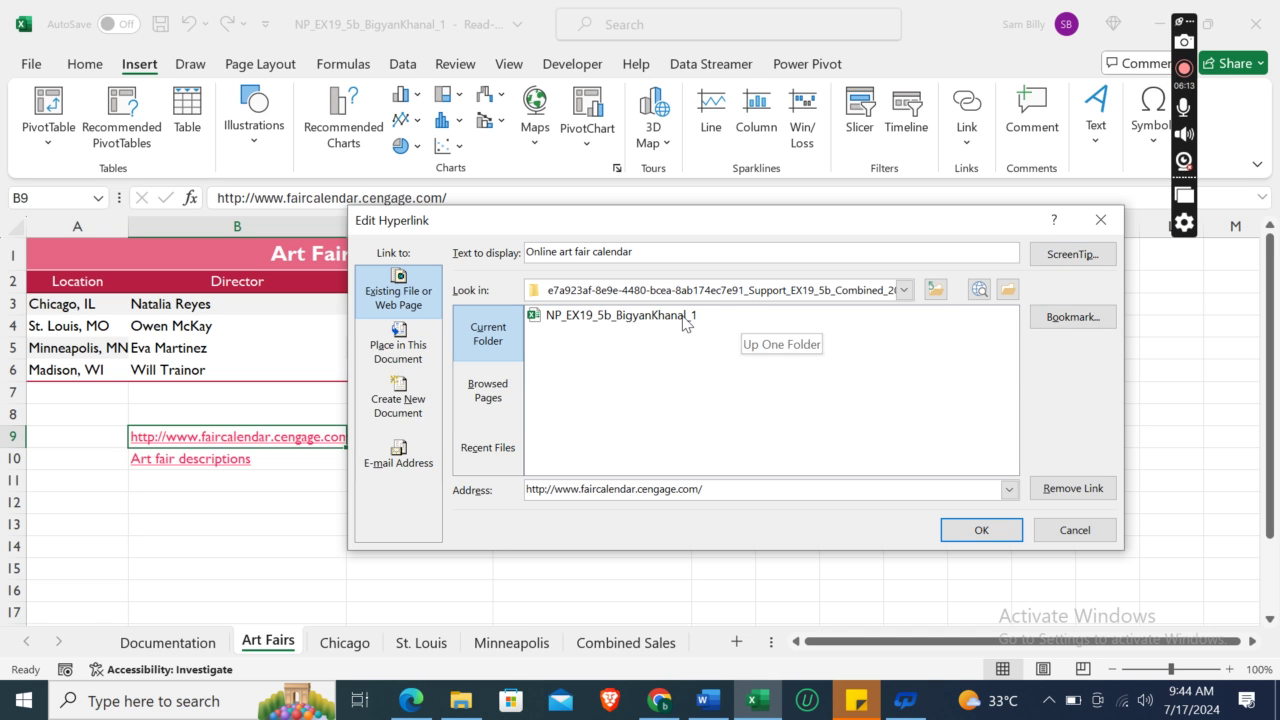
click(1045, 254)
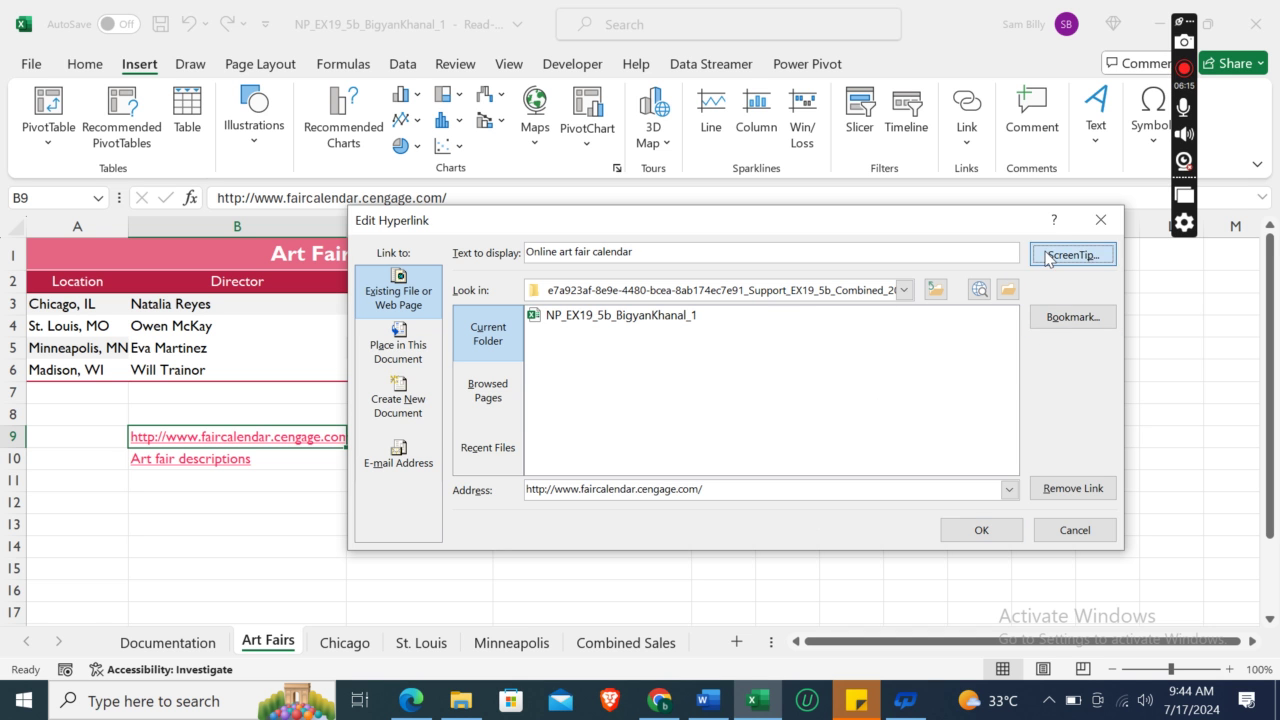
text(Display the calendar of art fairs in the U.S.)
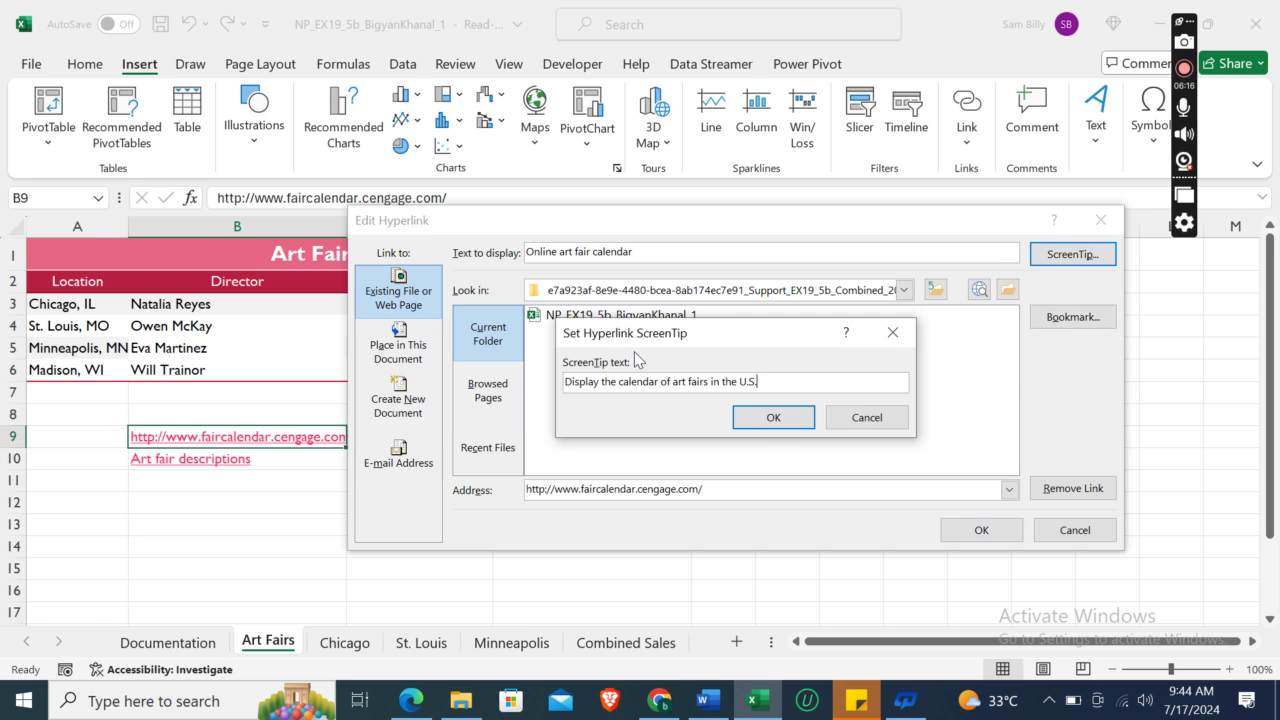
click(771, 418)
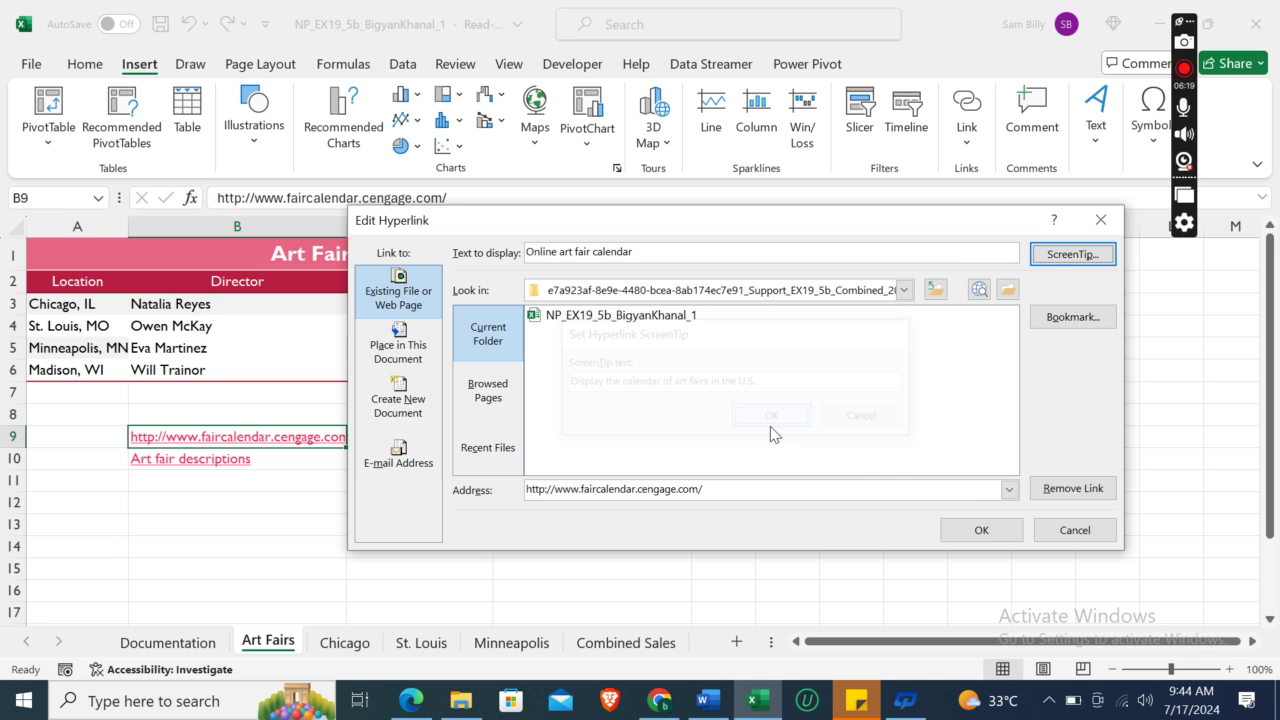
click(982, 530)
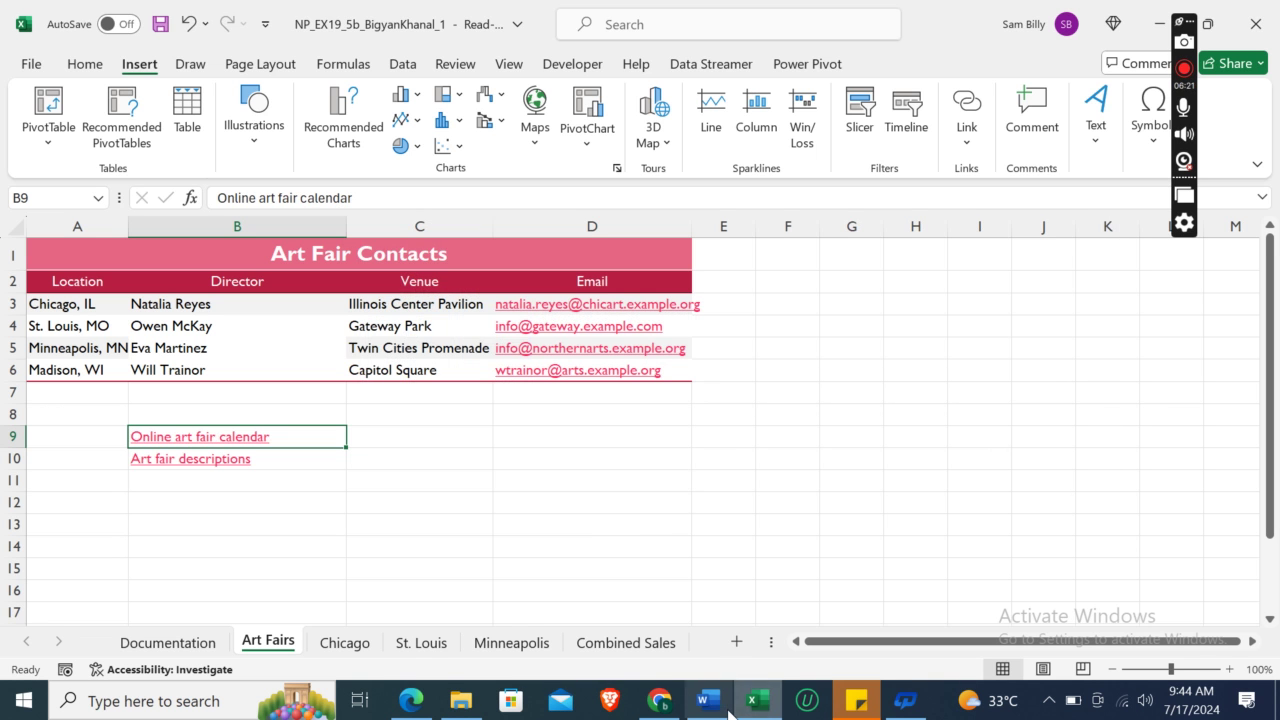
Step: Read the grouped-worksheet formatting tasks in project step 6 of the Word instructions and return to the document's Getting Started section
click(707, 700)
click(400, 349)
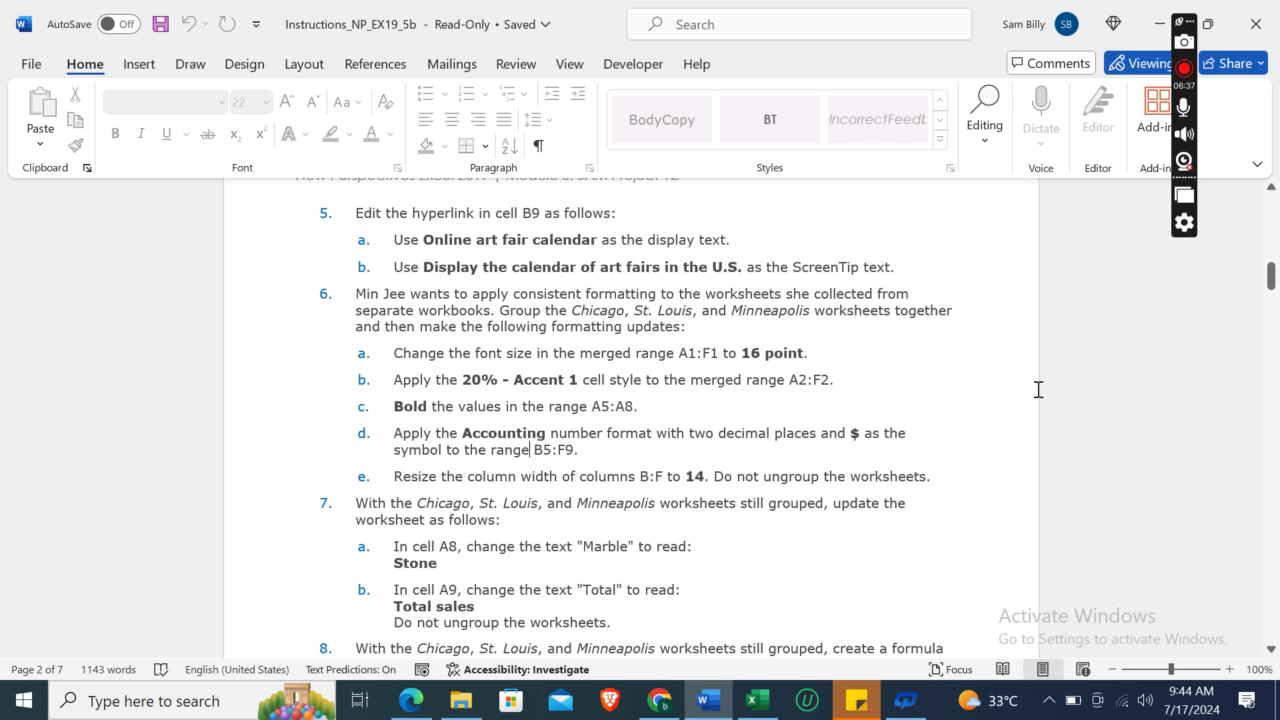
click(1270, 348)
drag(1271, 303, 1276, 197)
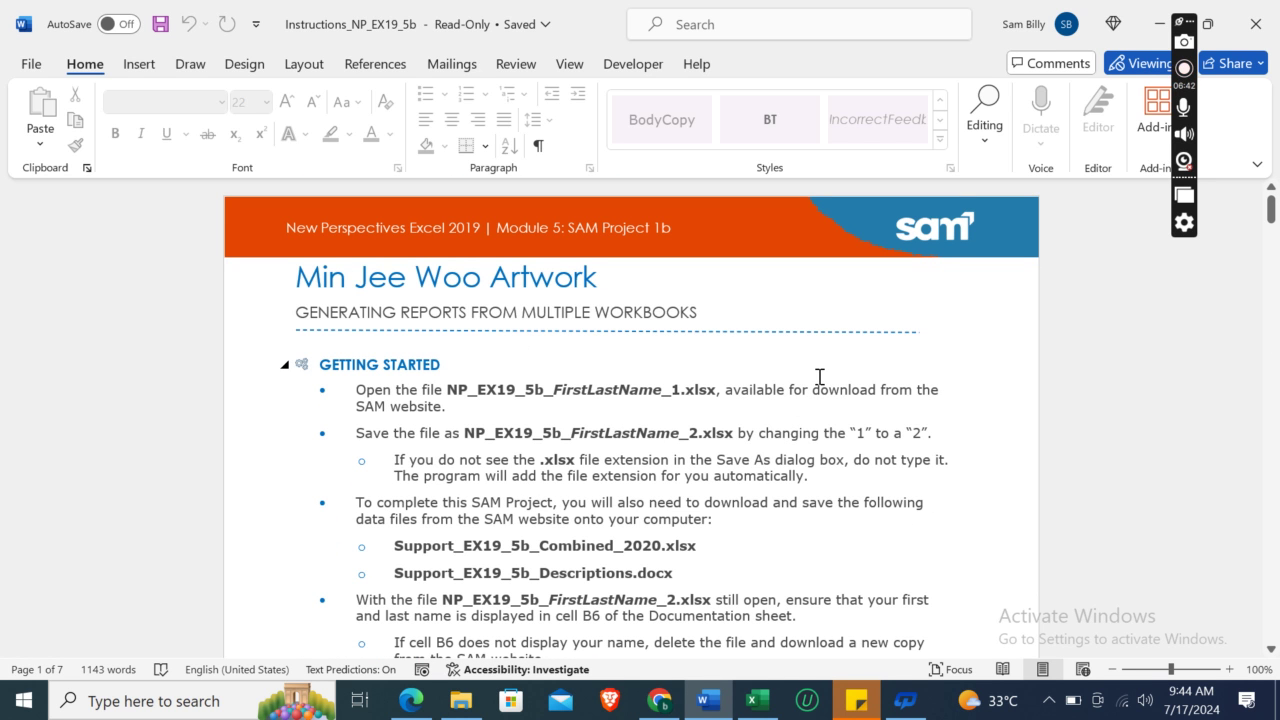